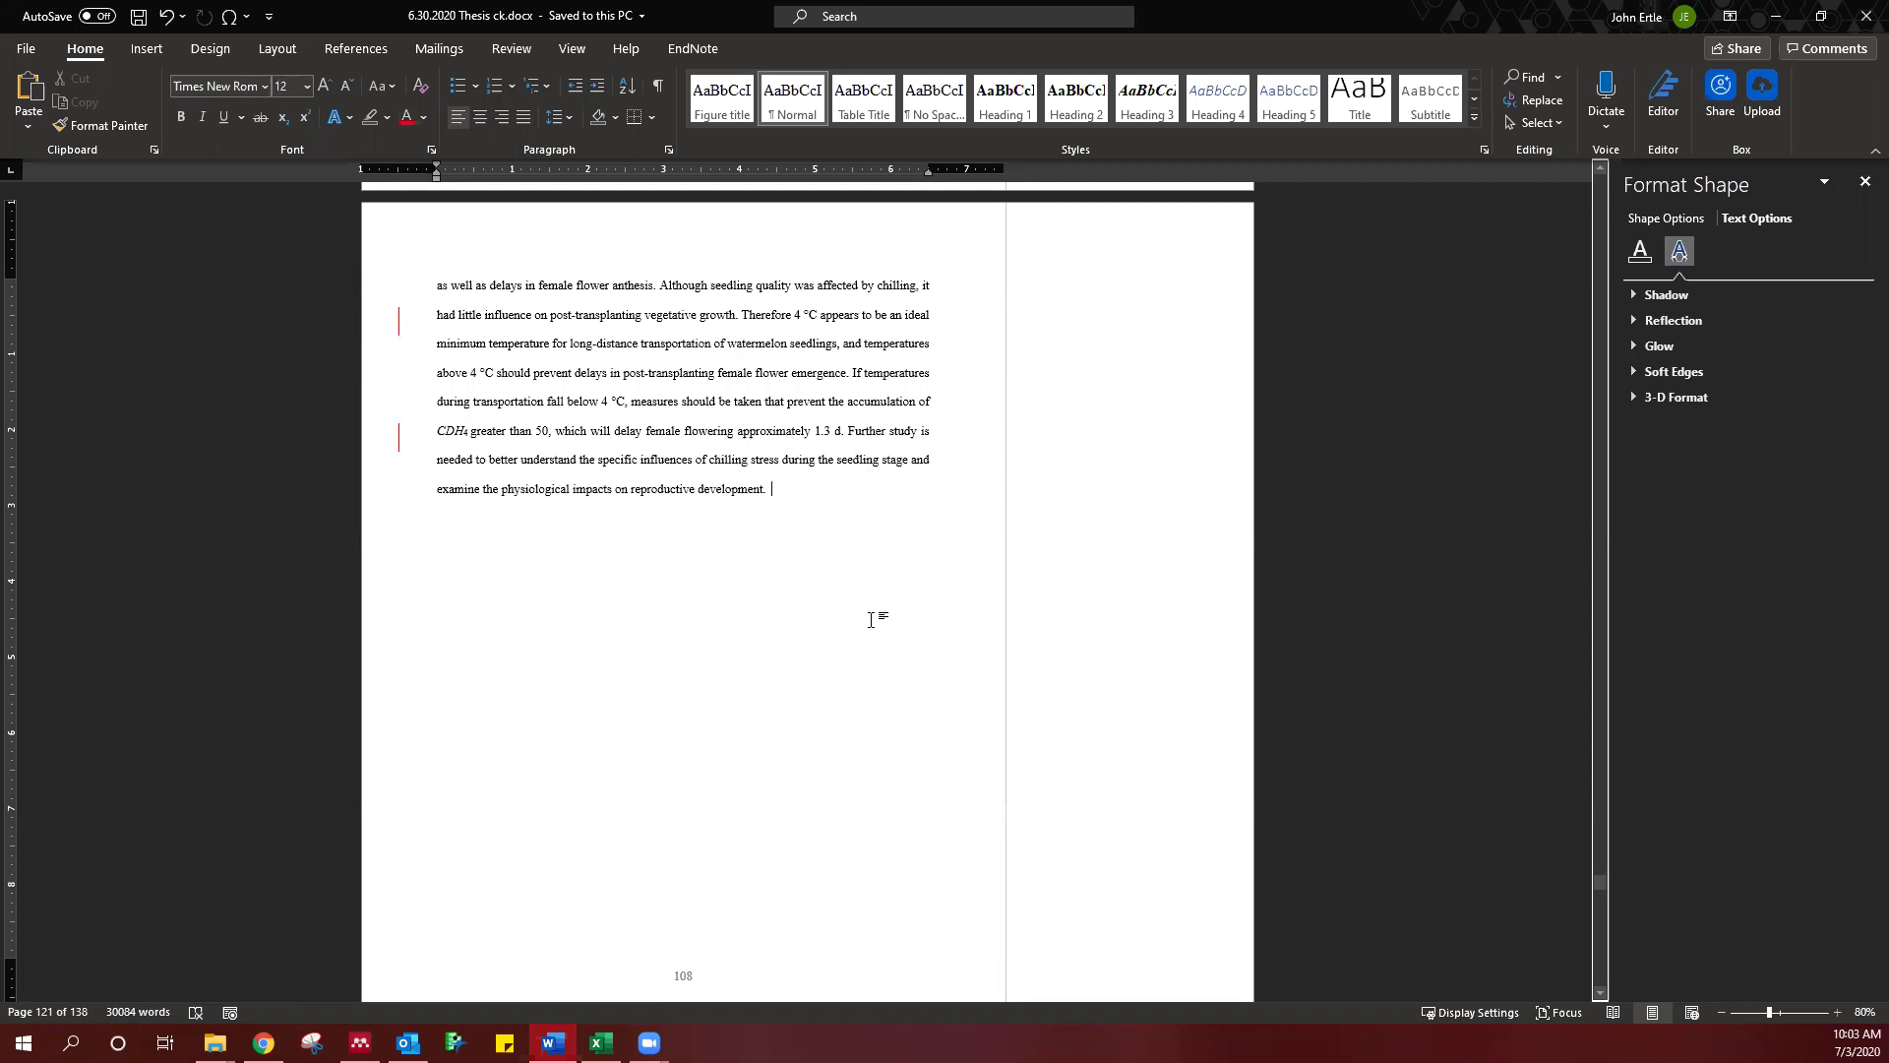
- Open header and footer editing on page 109, below Table 4.1
scroll(882, 583, "down", 2)
scroll(869, 568, "up", 4)
scroll(722, 720, "down", 10)
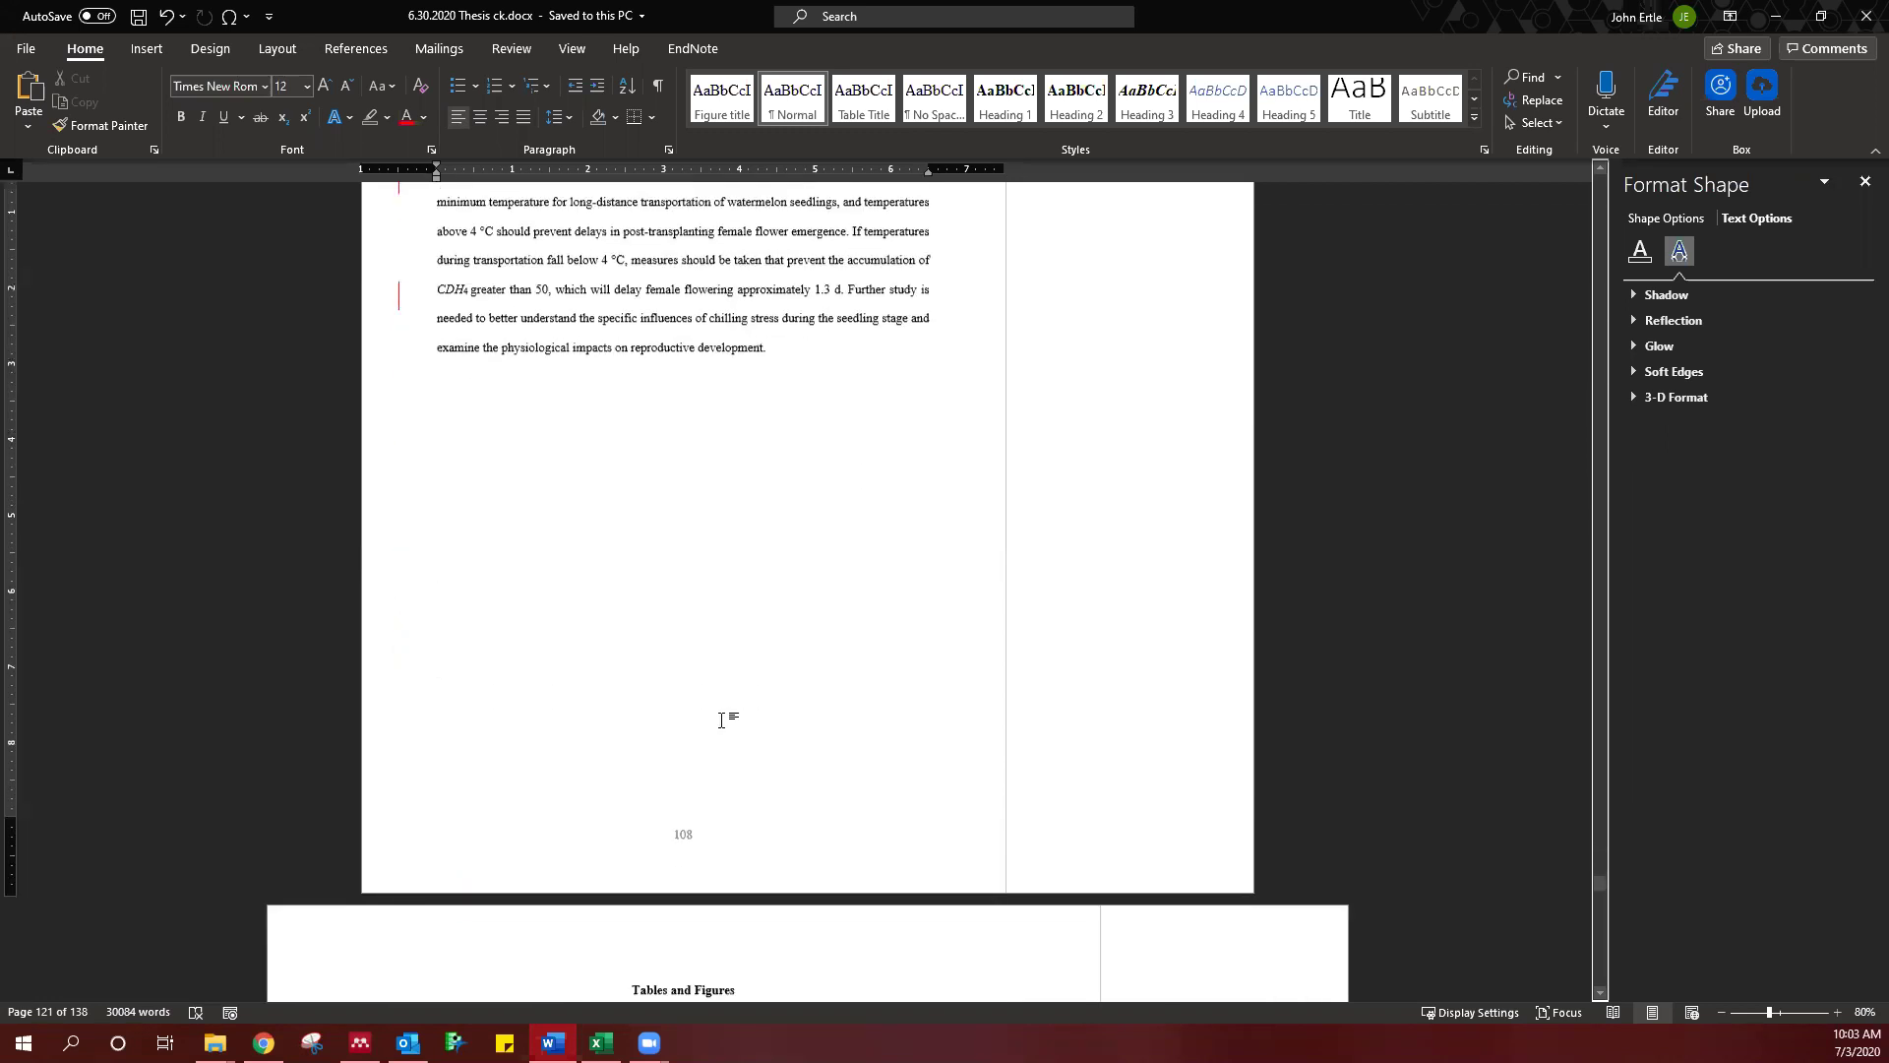
scroll(722, 689, "down", 20)
scroll(725, 696, "down", 5)
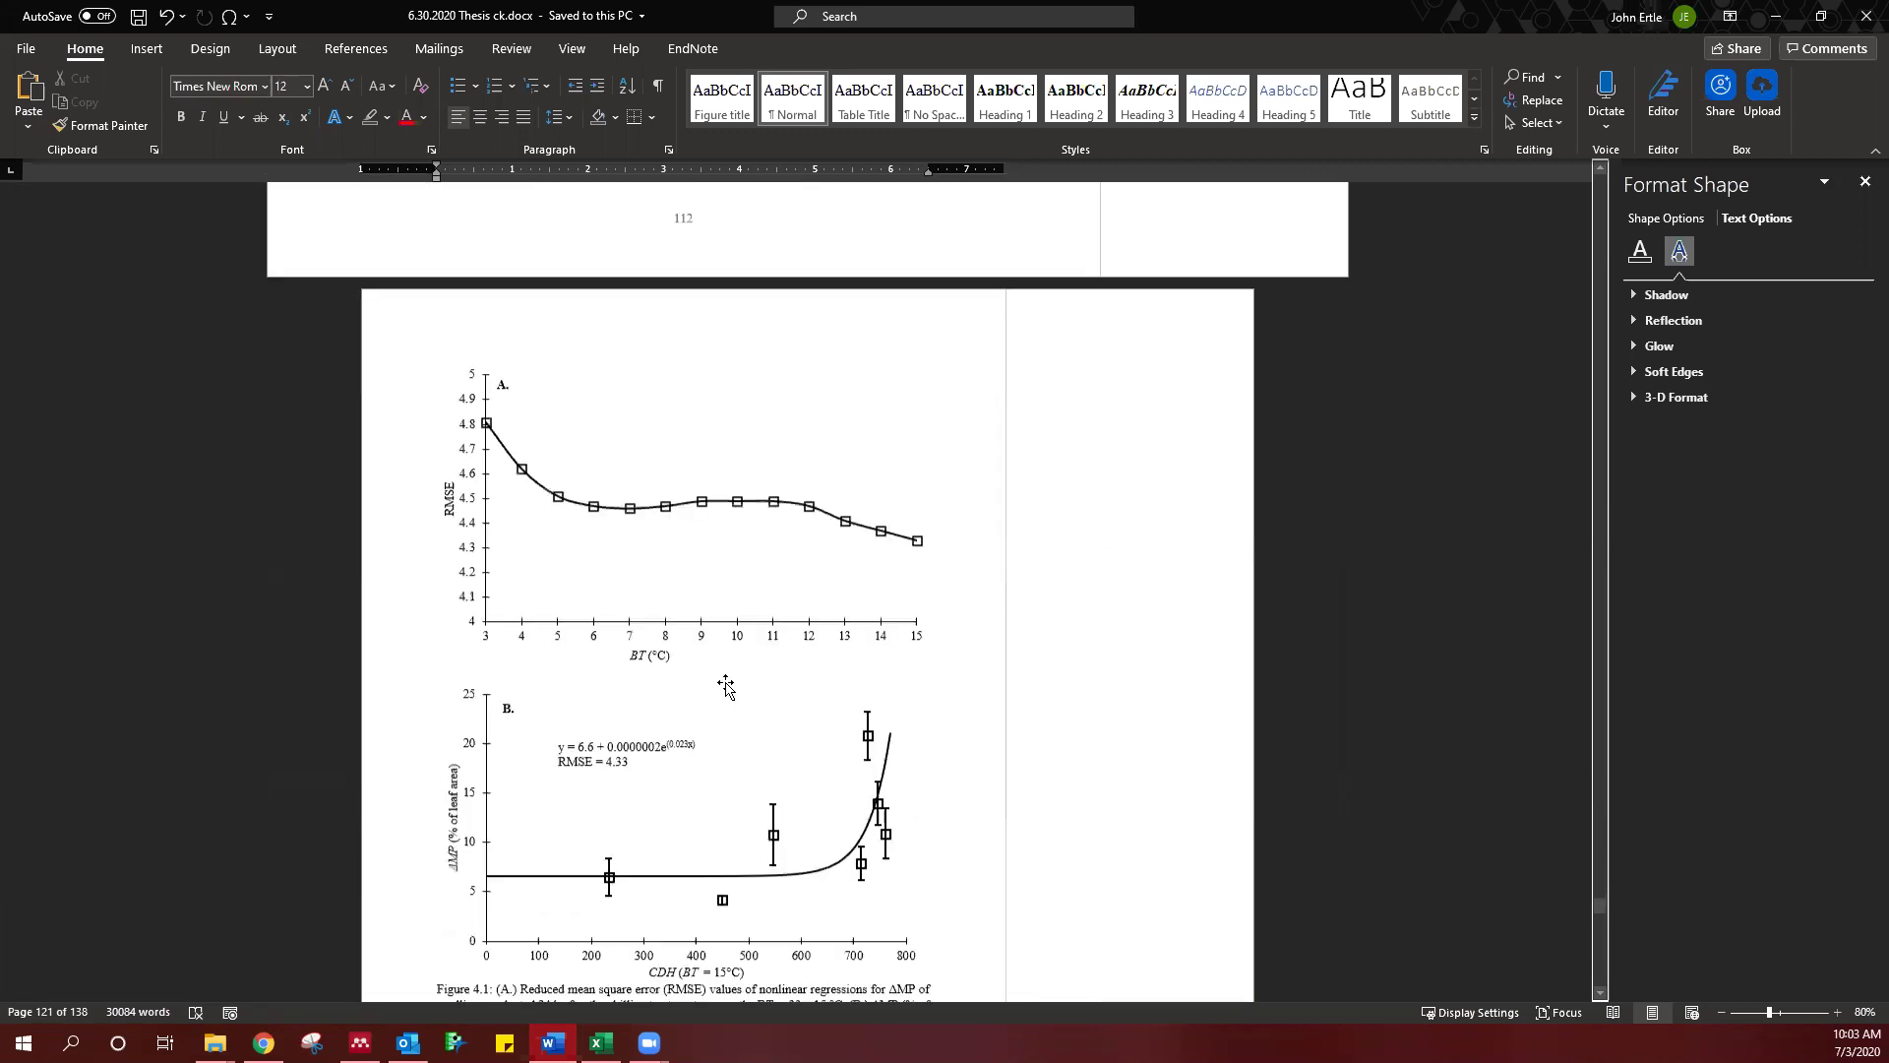
scroll(726, 689, "up", 16)
scroll(726, 682, "up", 15)
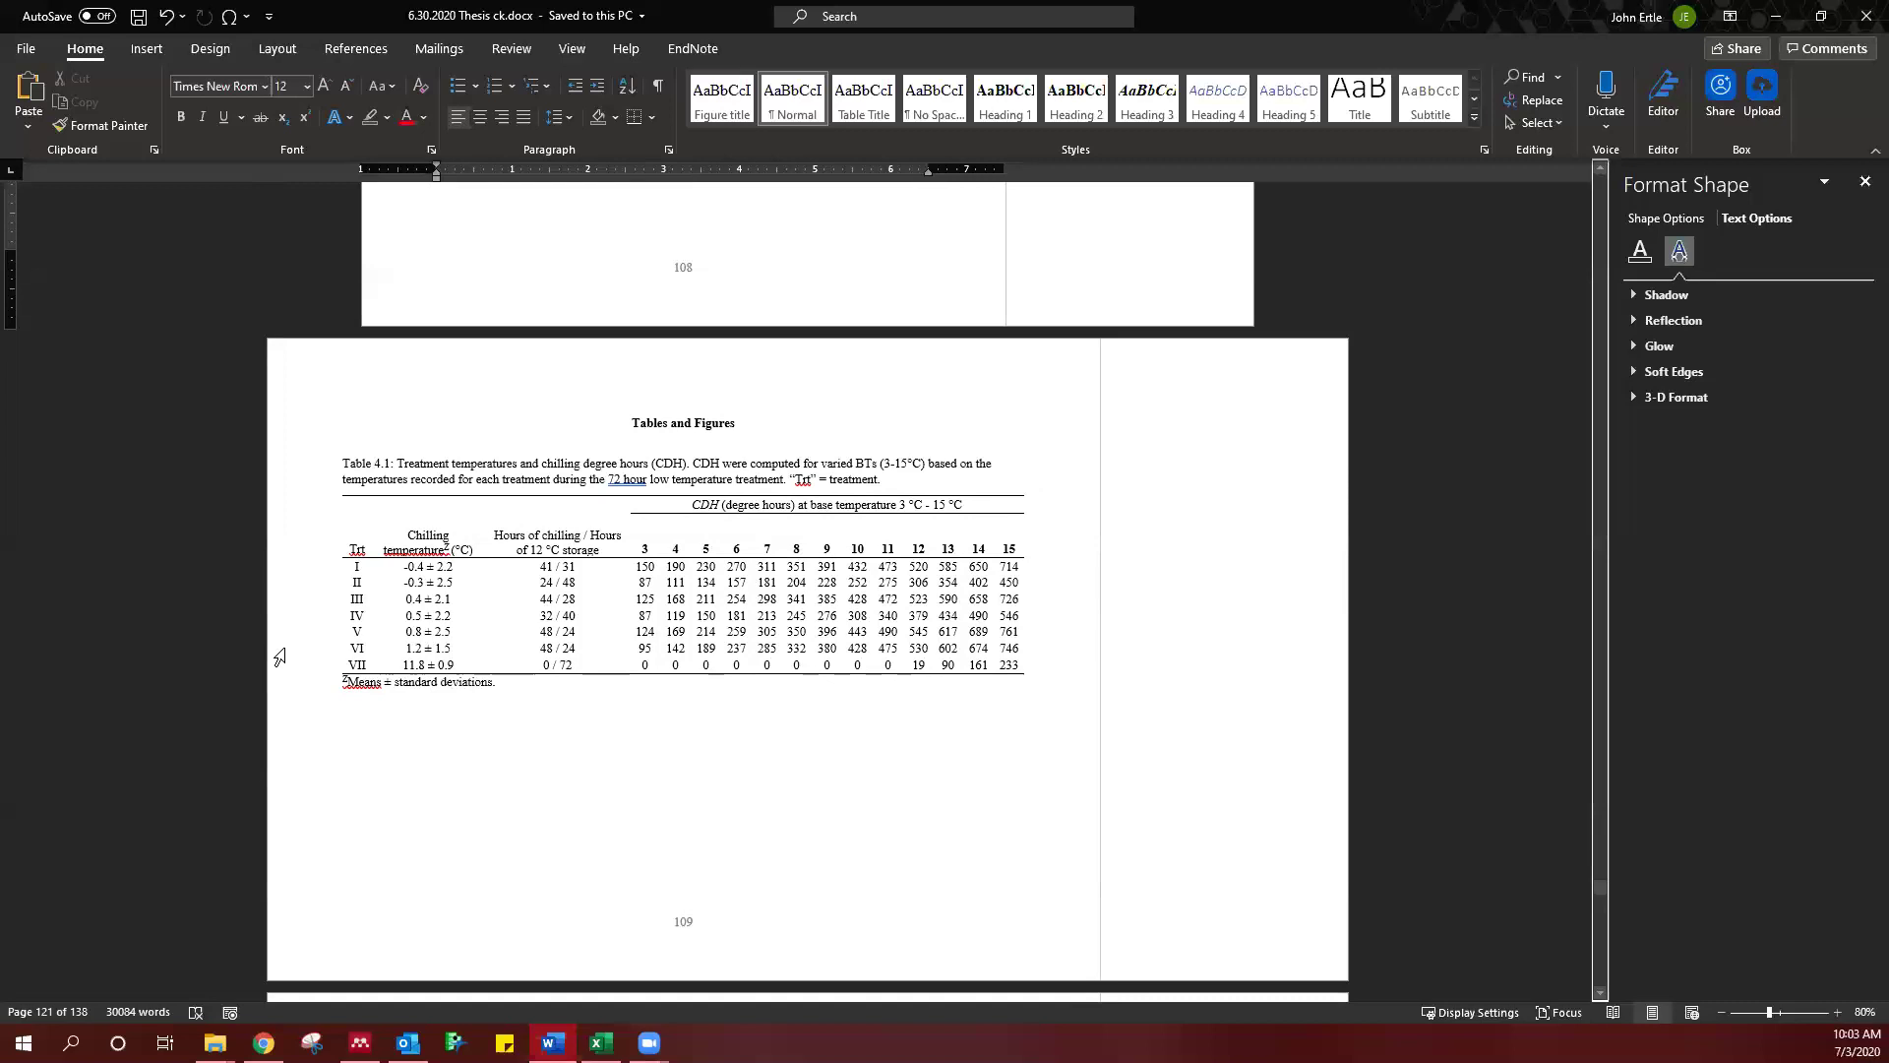
left_click(752, 378)
left_click(1006, 771)
double_click(802, 959)
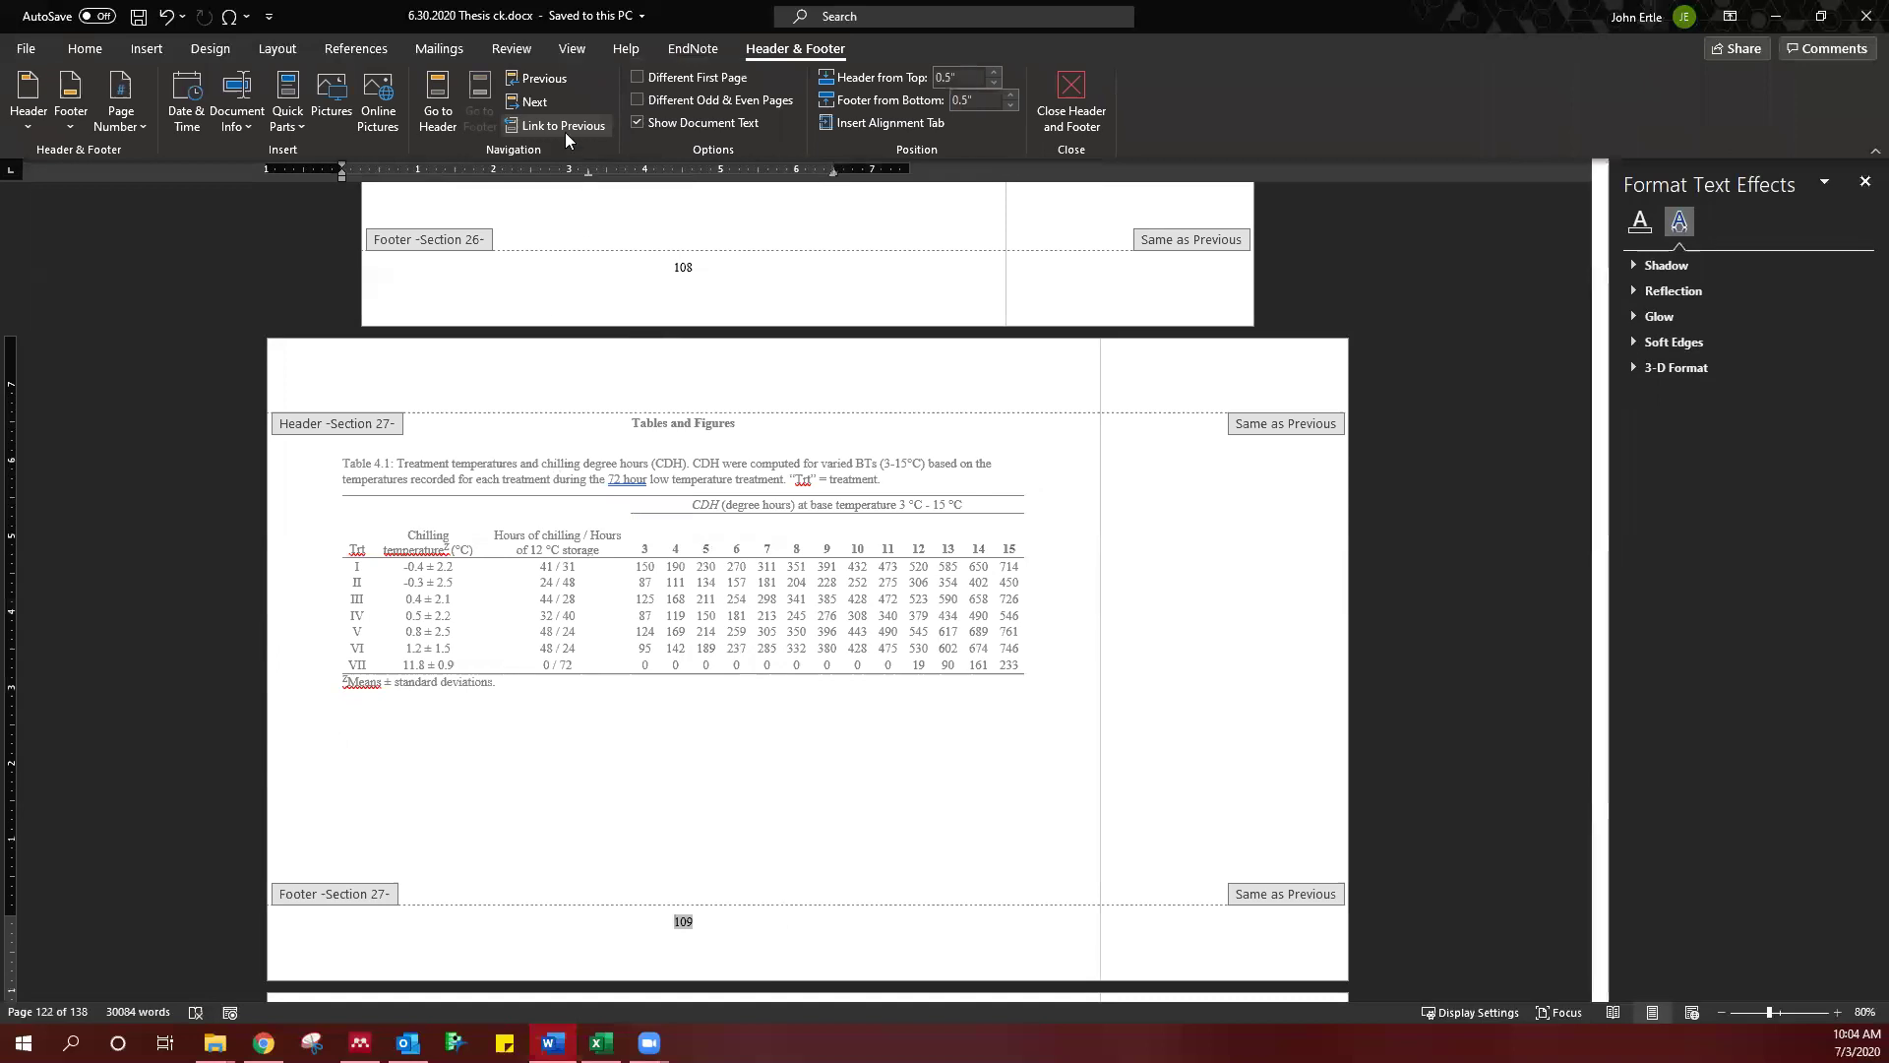
left_click(630, 364)
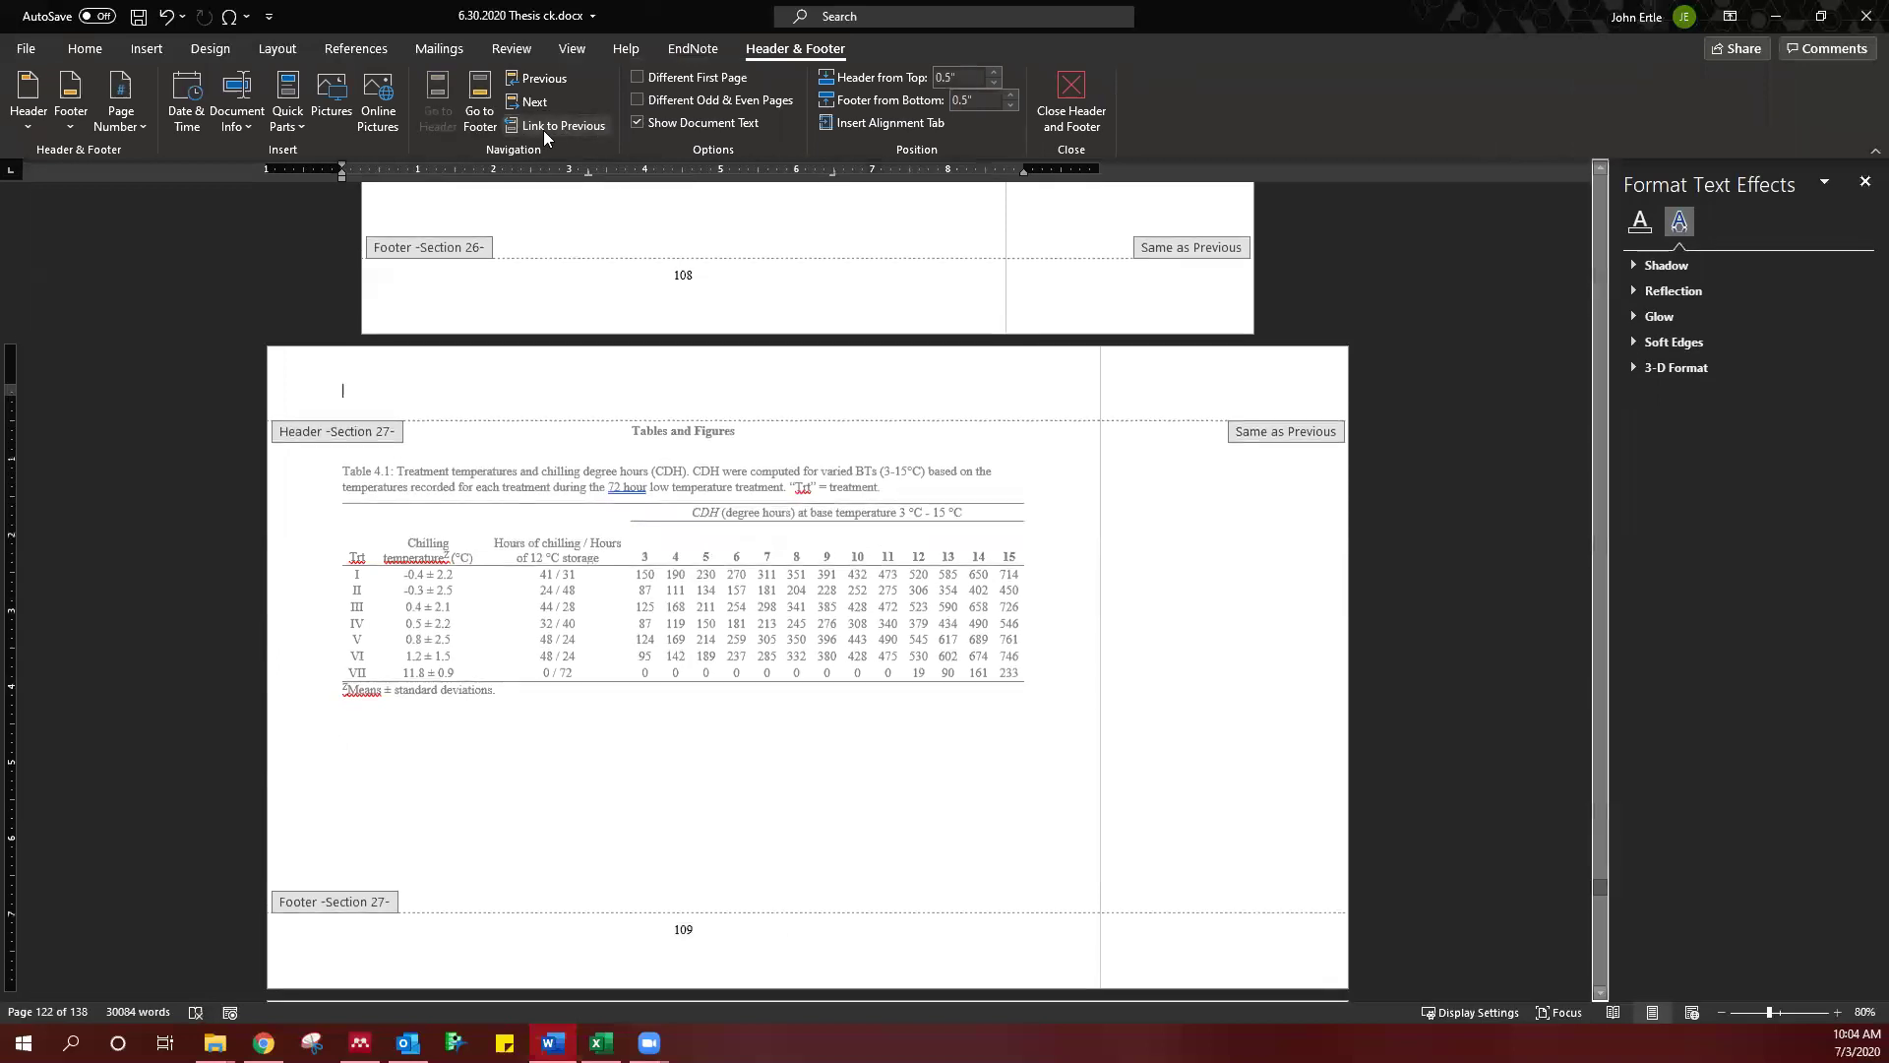
- Unlink section 28's footer and header from the previous section
left_click(534, 101)
left_click(479, 99)
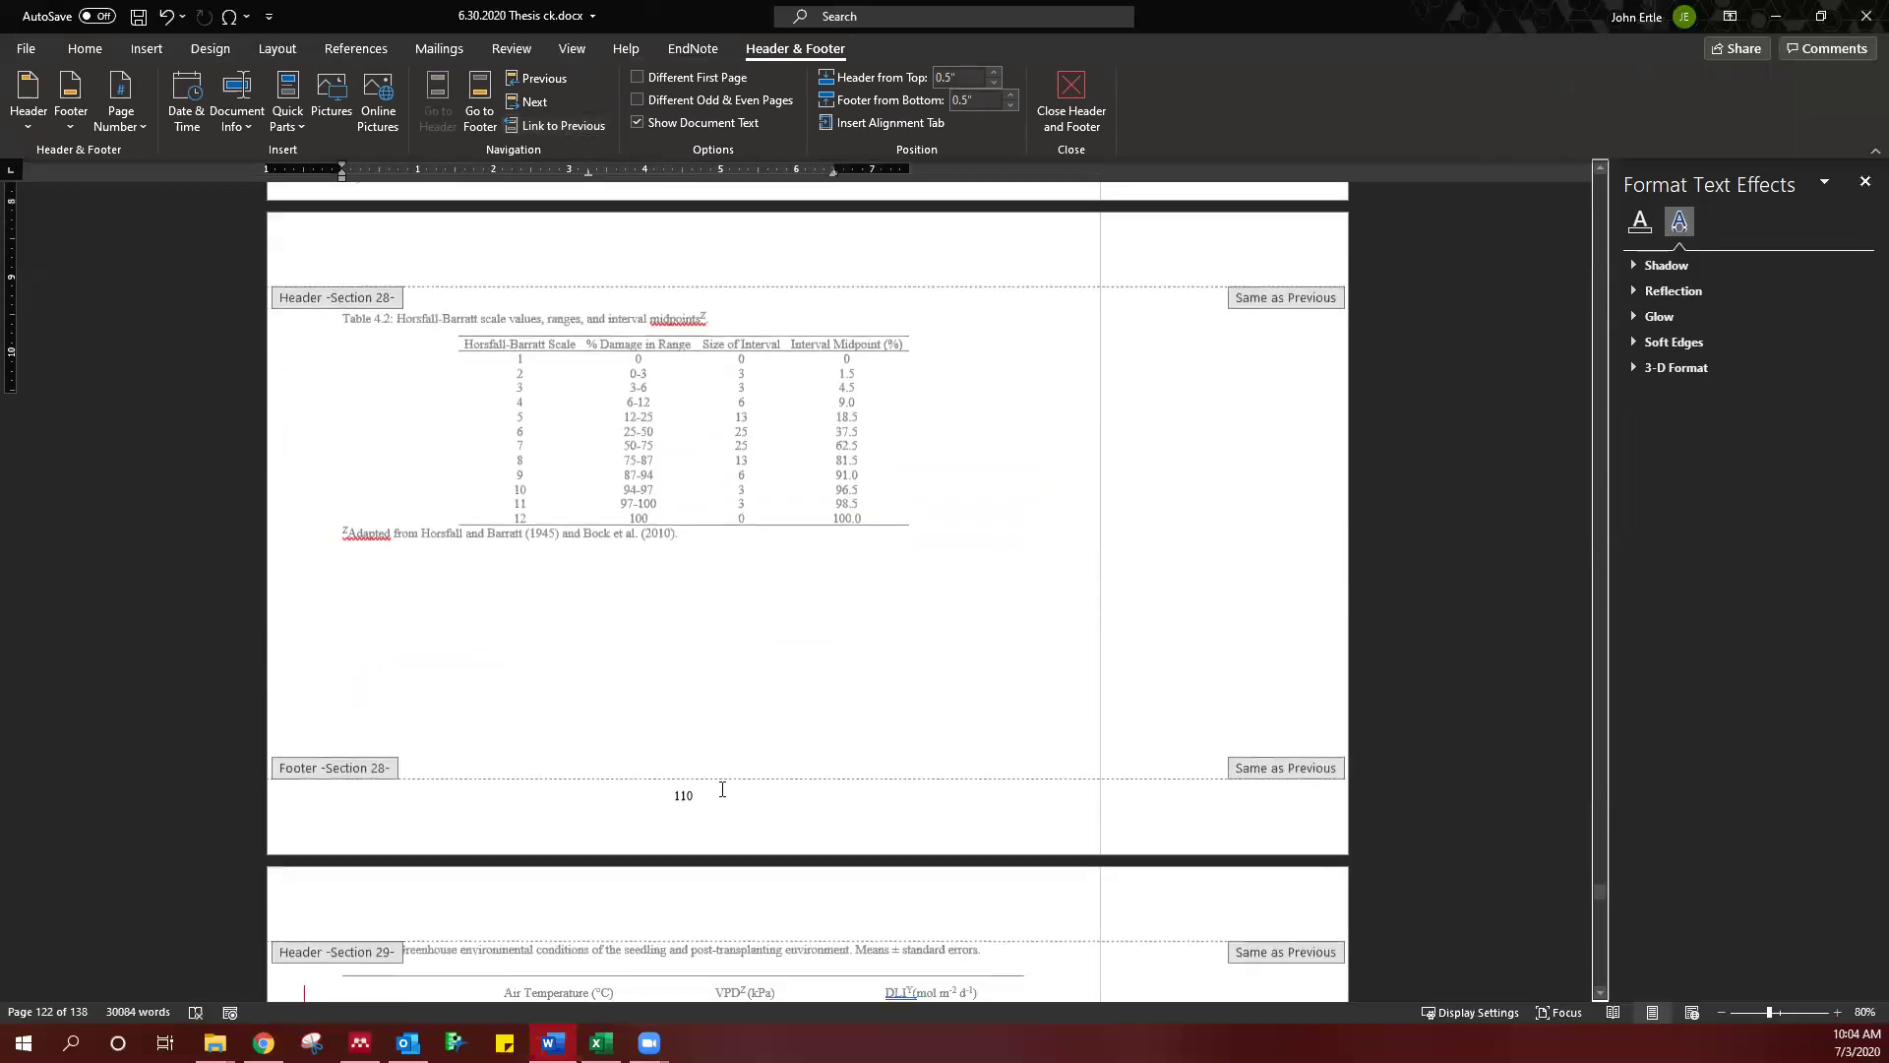
left_click(574, 125)
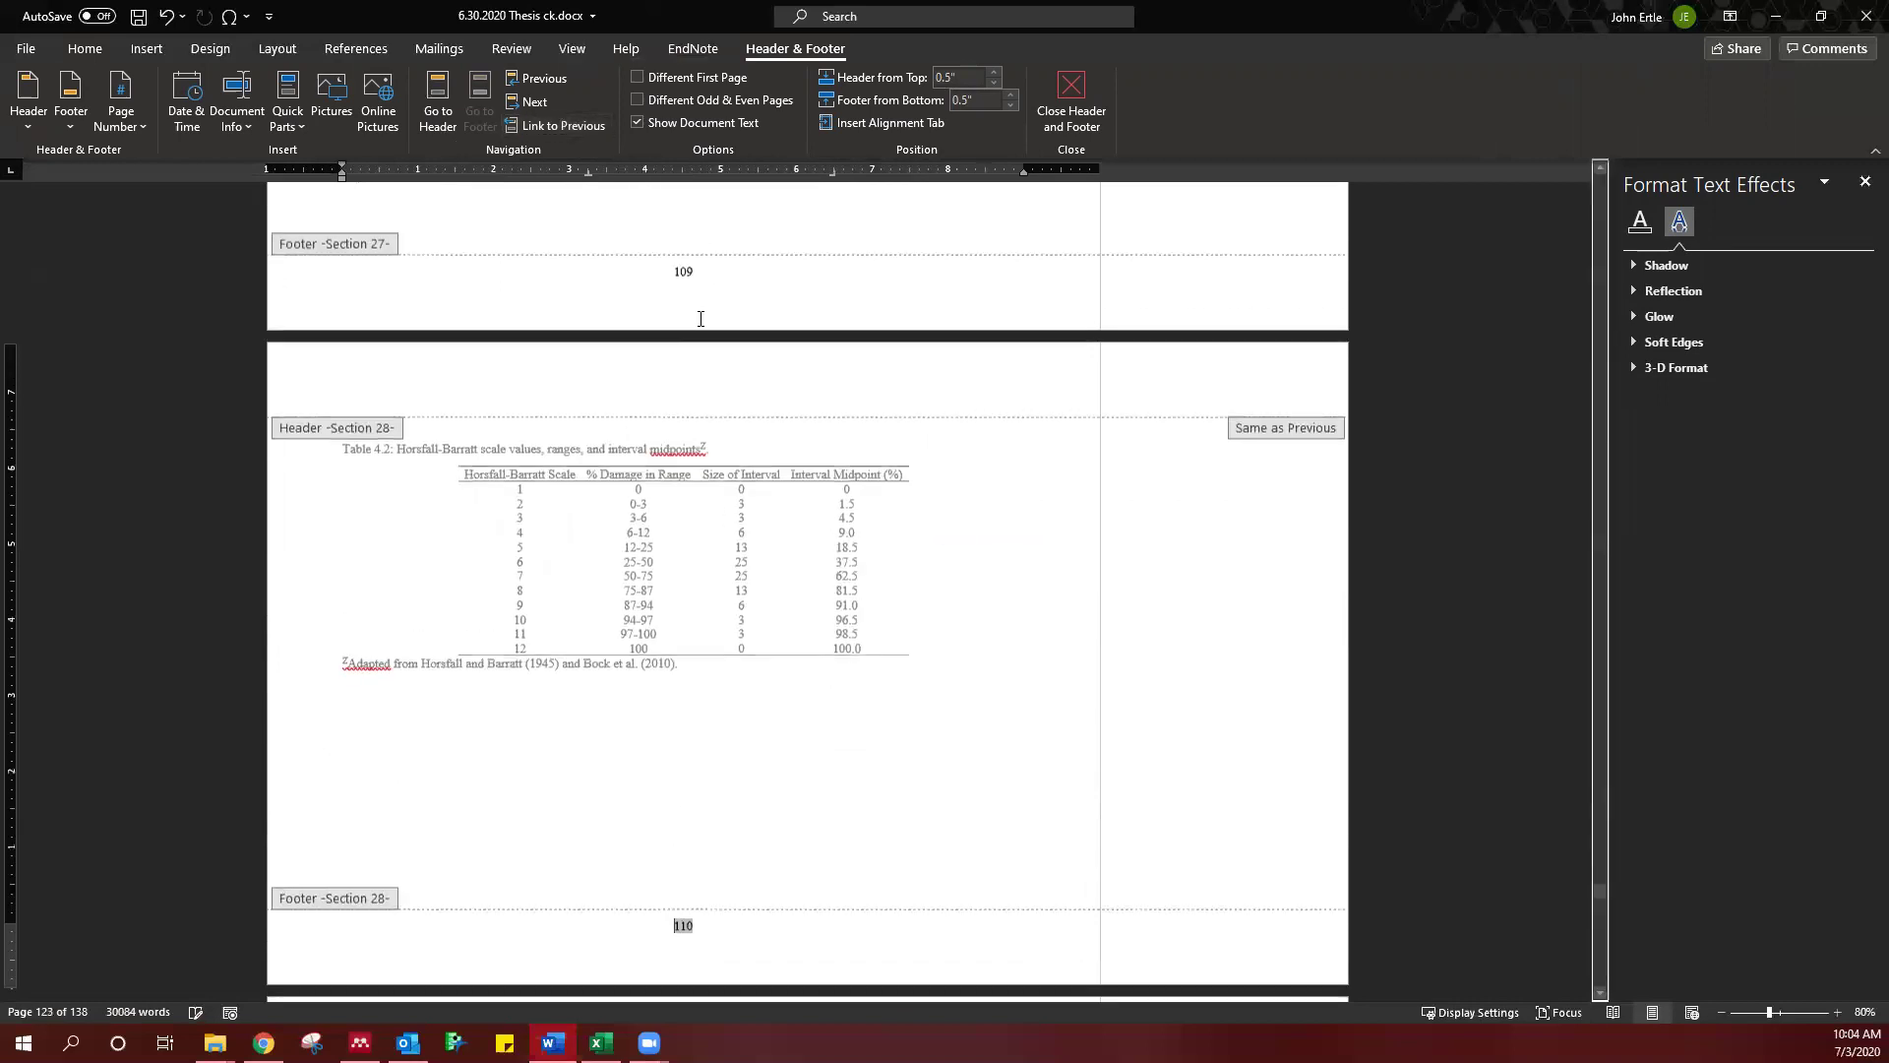
left_click(604, 240)
left_click(551, 125)
- Unlink section 29's footer (page 111) from the previous section
scroll(704, 585, "down", 10)
left_click(705, 758)
left_click(568, 125)
scroll(705, 492, "up", 3)
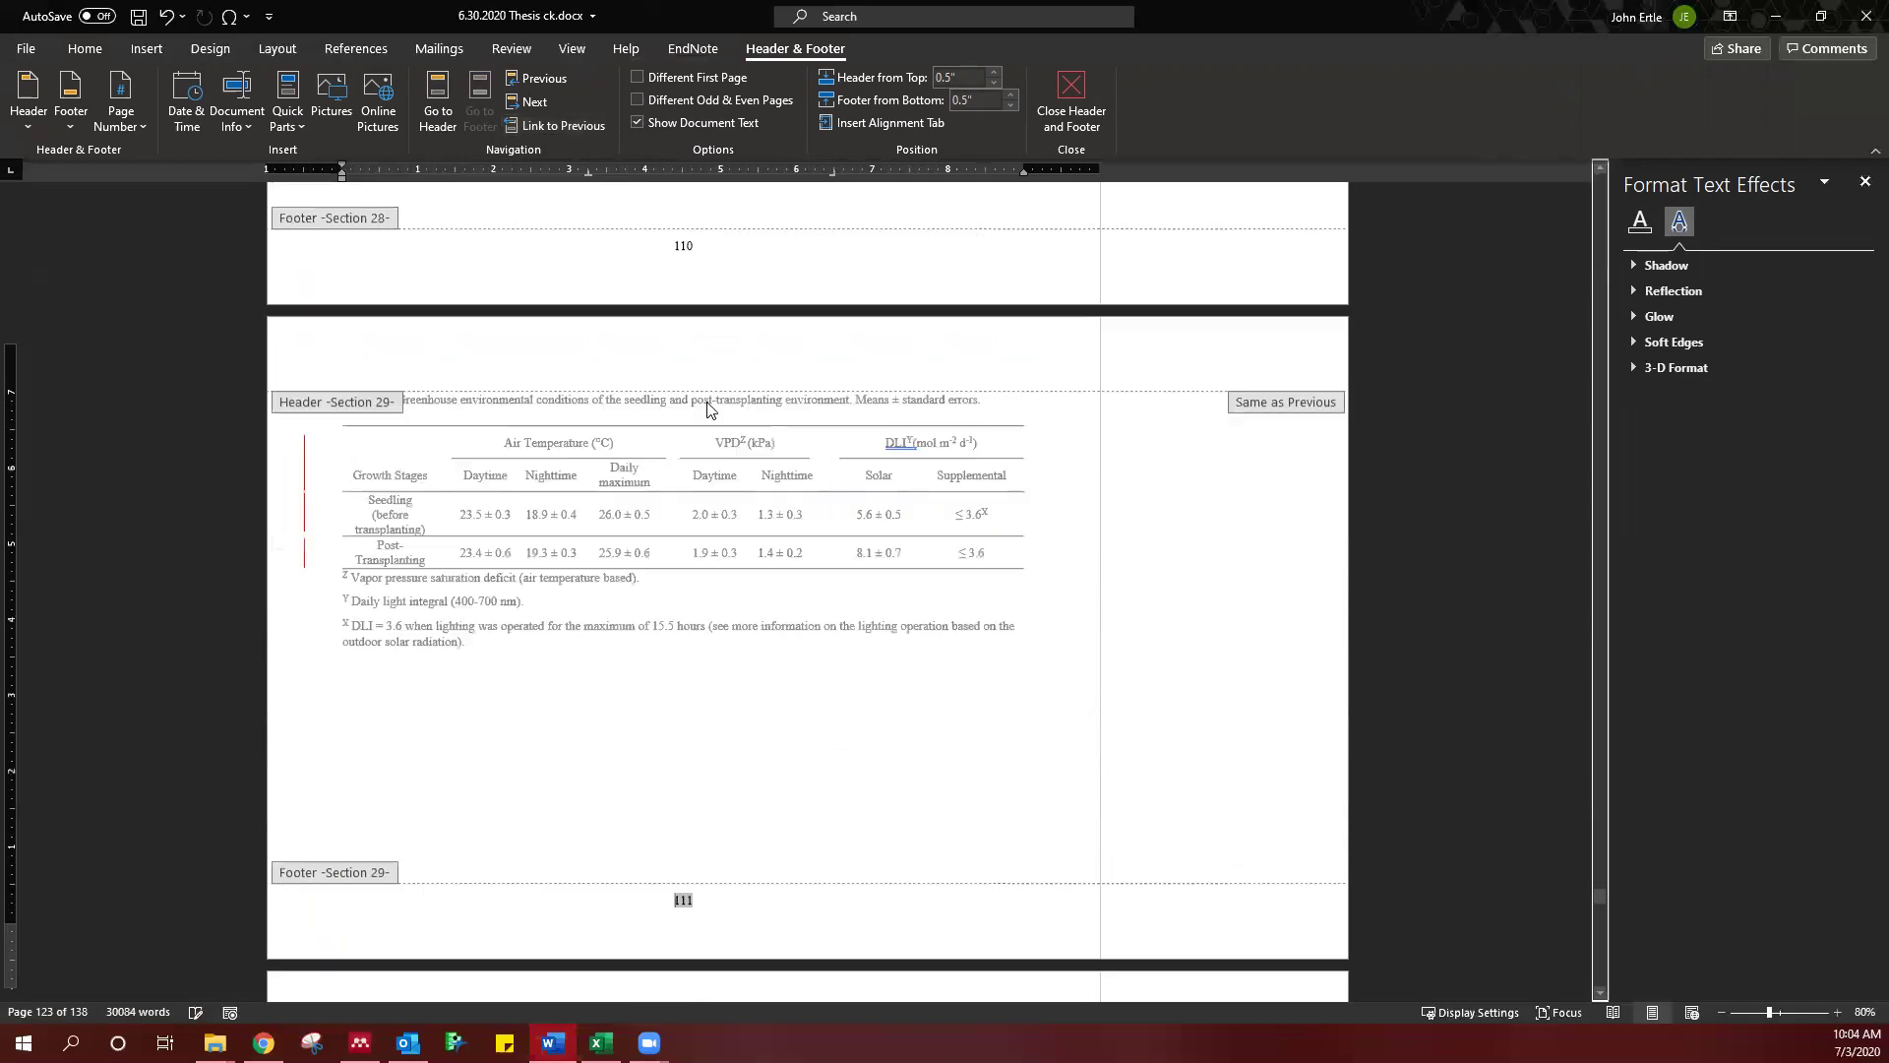
left_click(725, 374)
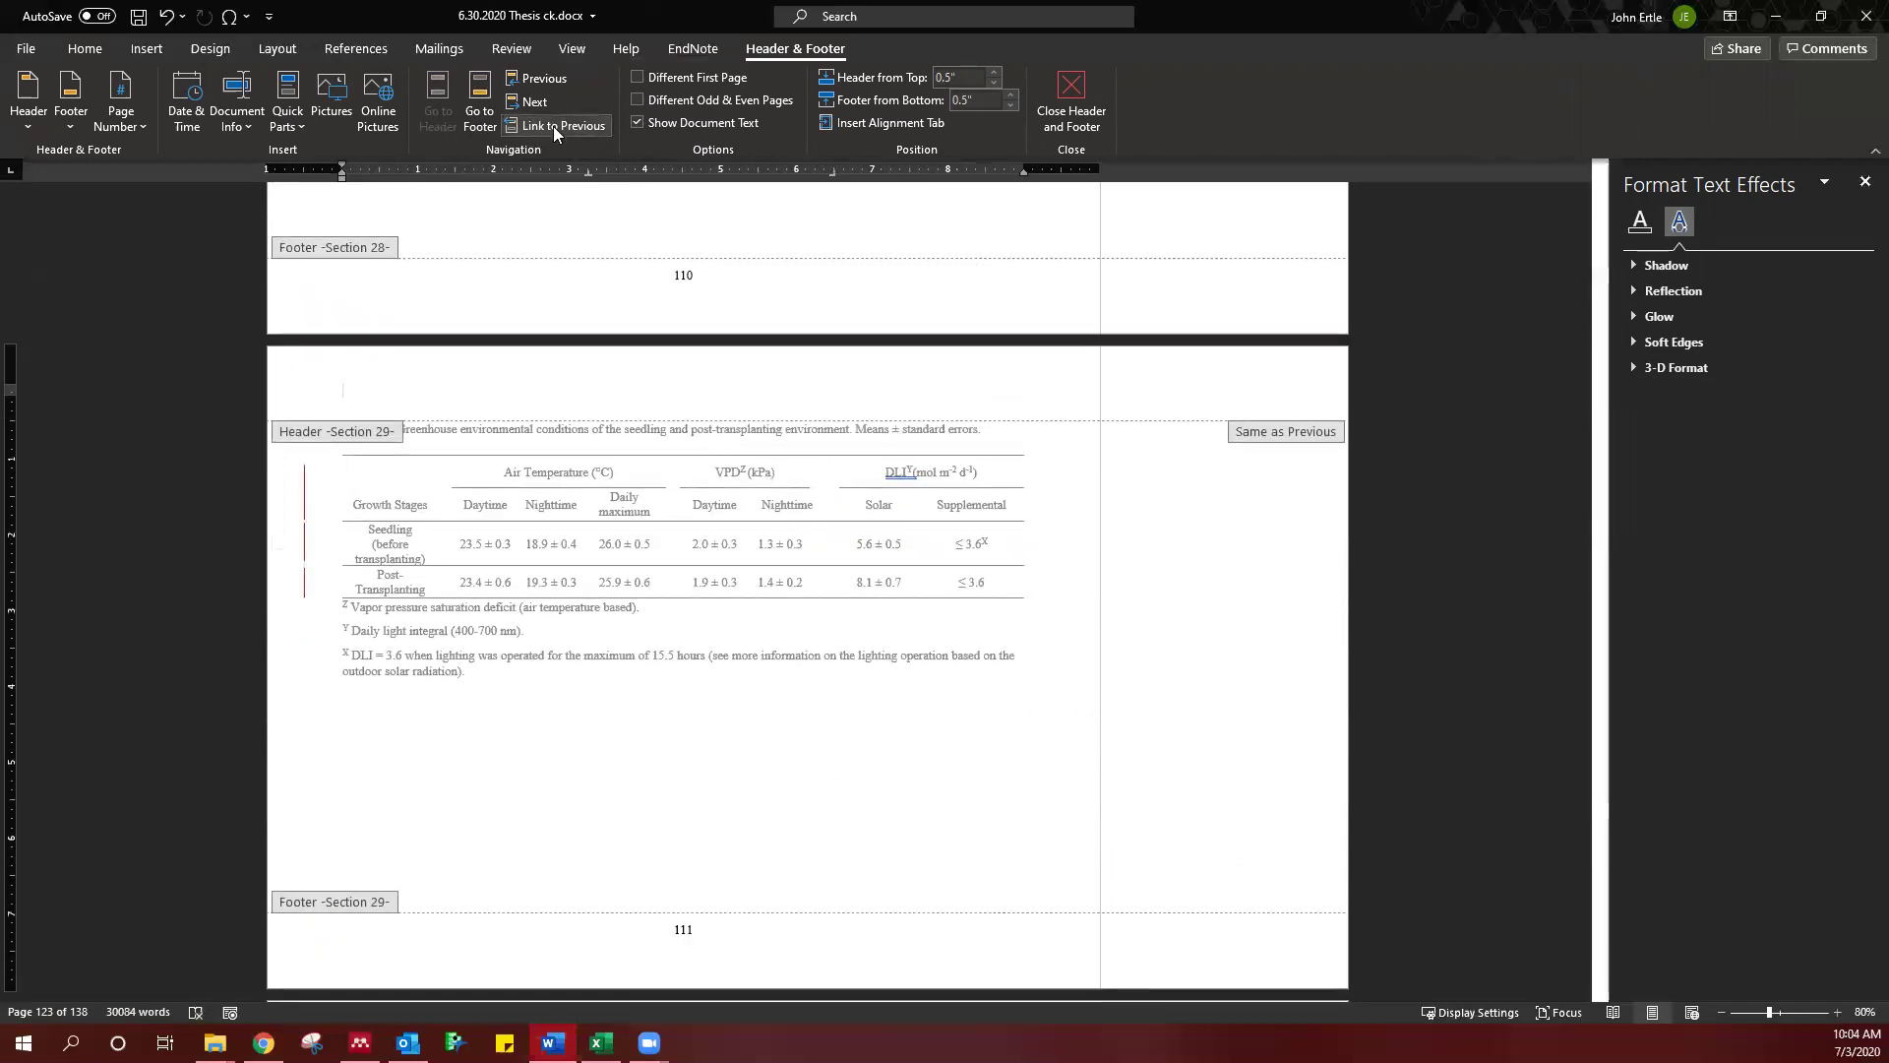
- Unlink section 30's footer (page 112), then toggle Link to Previous again, raising the reconnect prompt
scroll(624, 653, "down", 9)
left_click(692, 725)
left_click(578, 125)
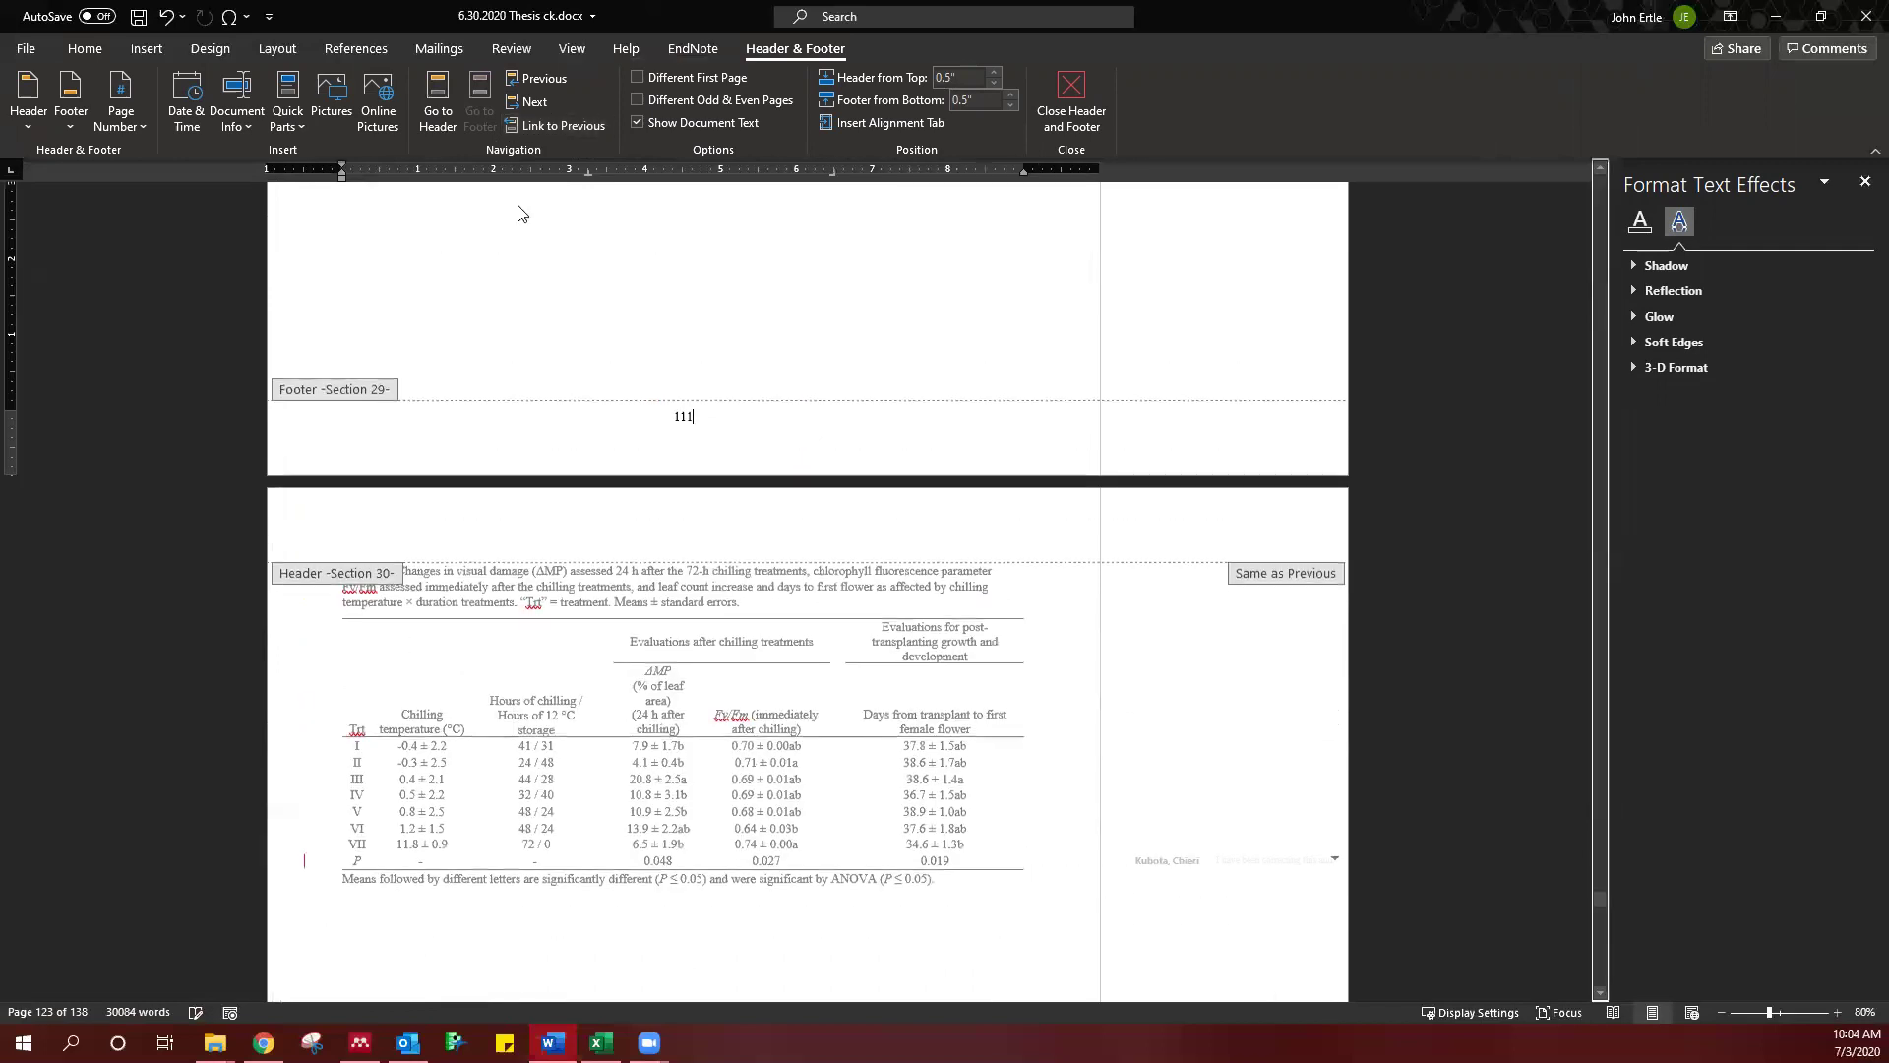
left_click(562, 125)
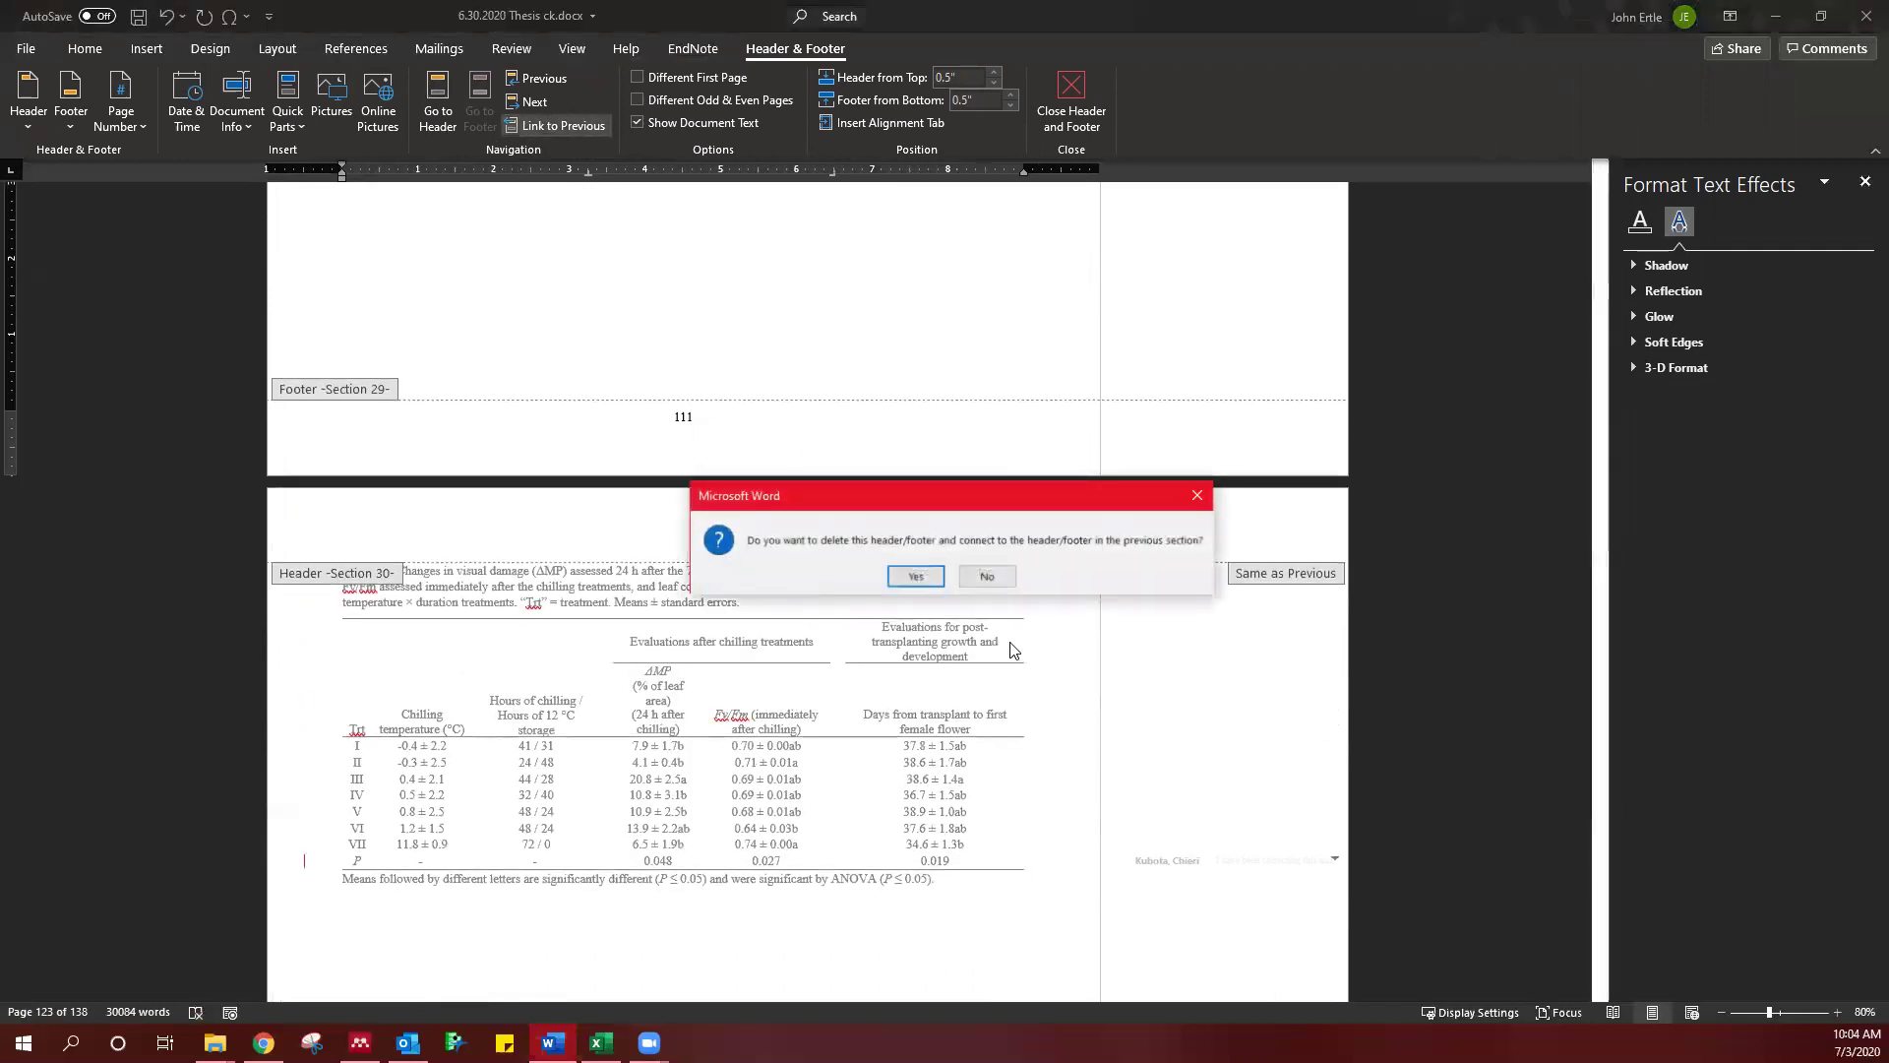
- Confirm reconnecting the header/footer to the previous section
left_click(918, 577)
scroll(649, 763, "down", 15)
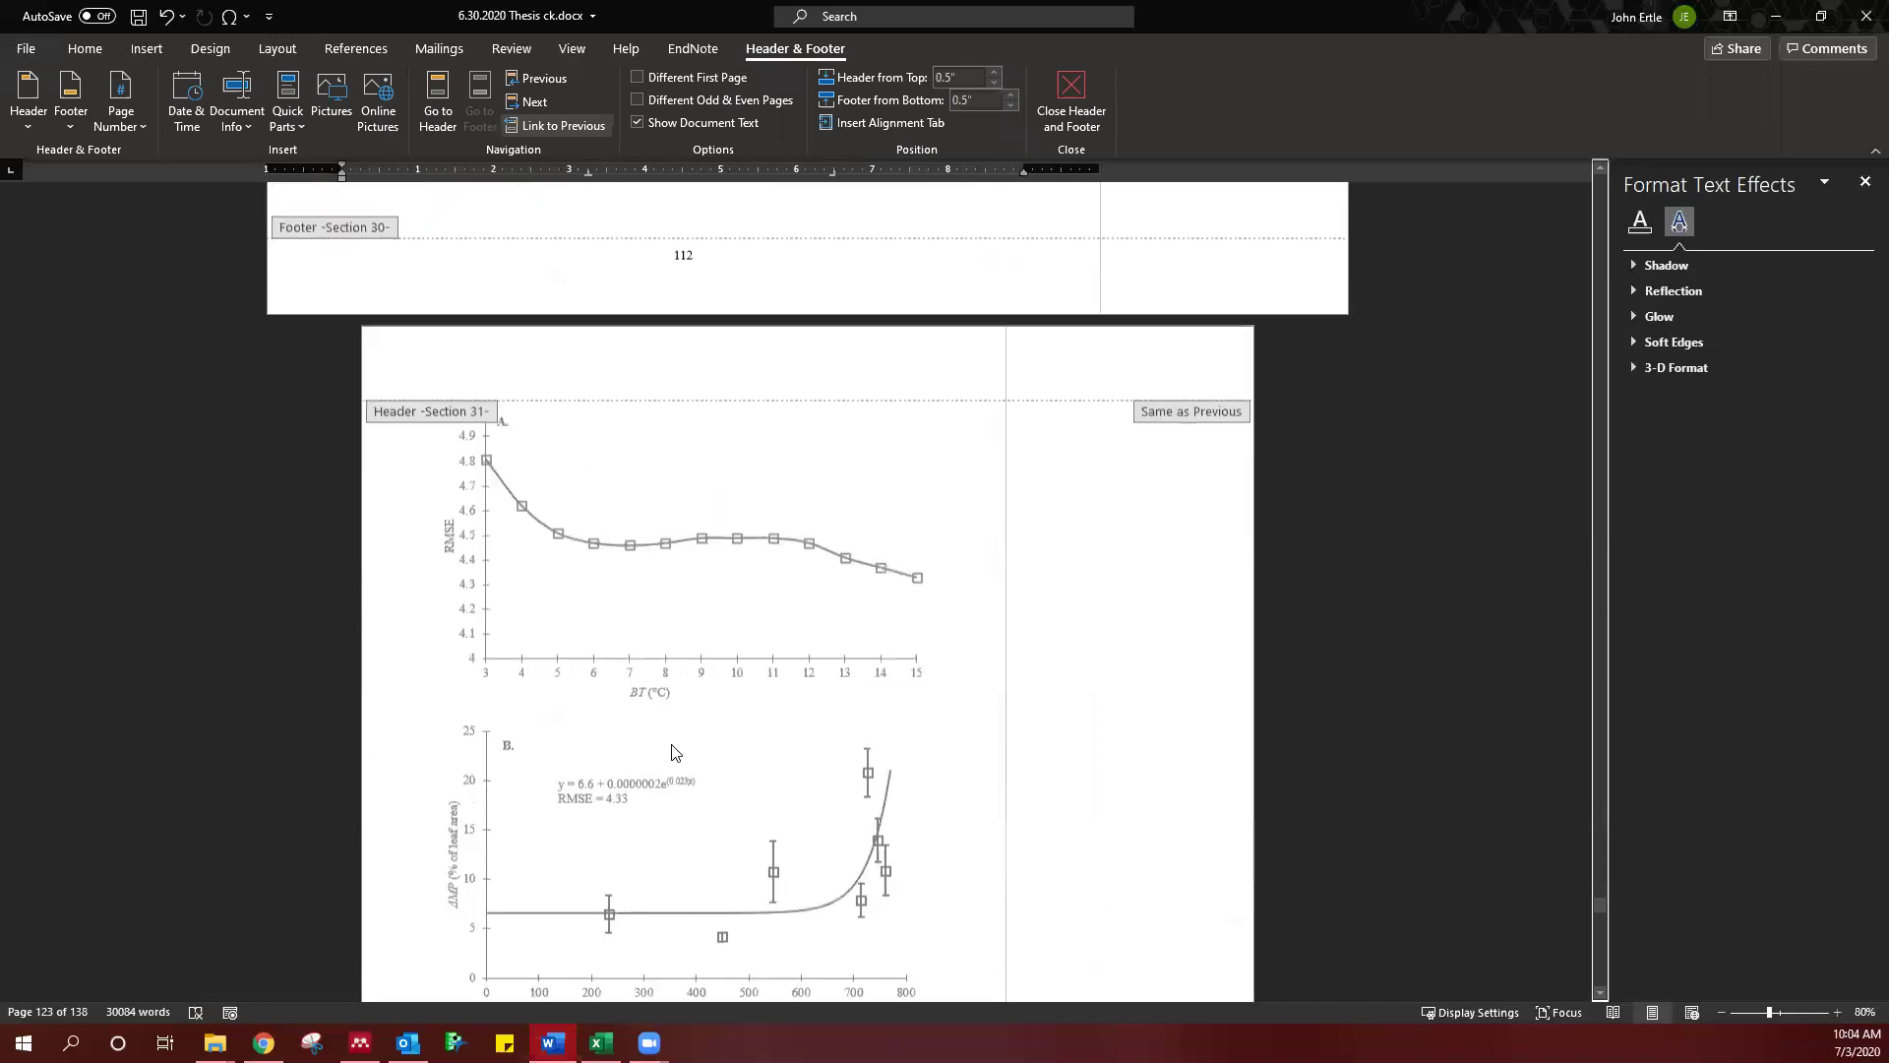
scroll(672, 751, "down", 3)
- Unlink section 31's footer (page 113) and header from section 30
left_click(687, 800)
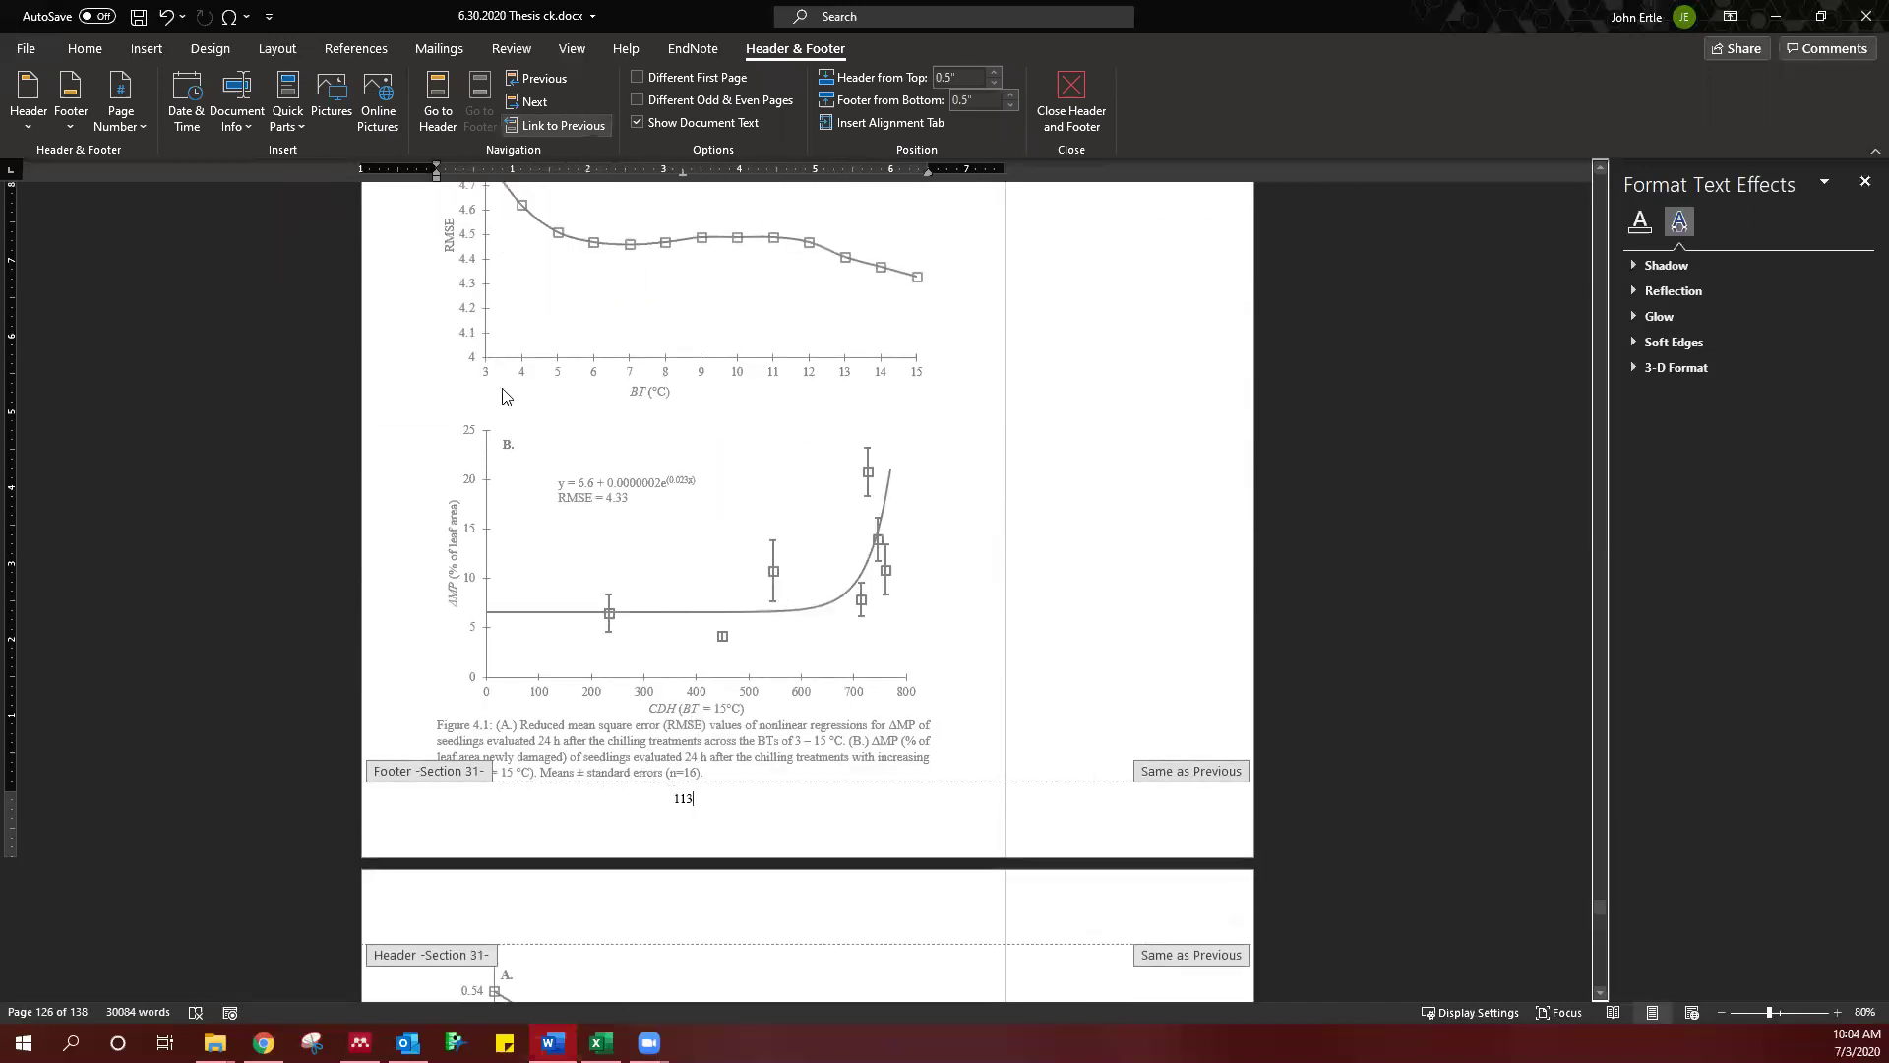
left_click(557, 125)
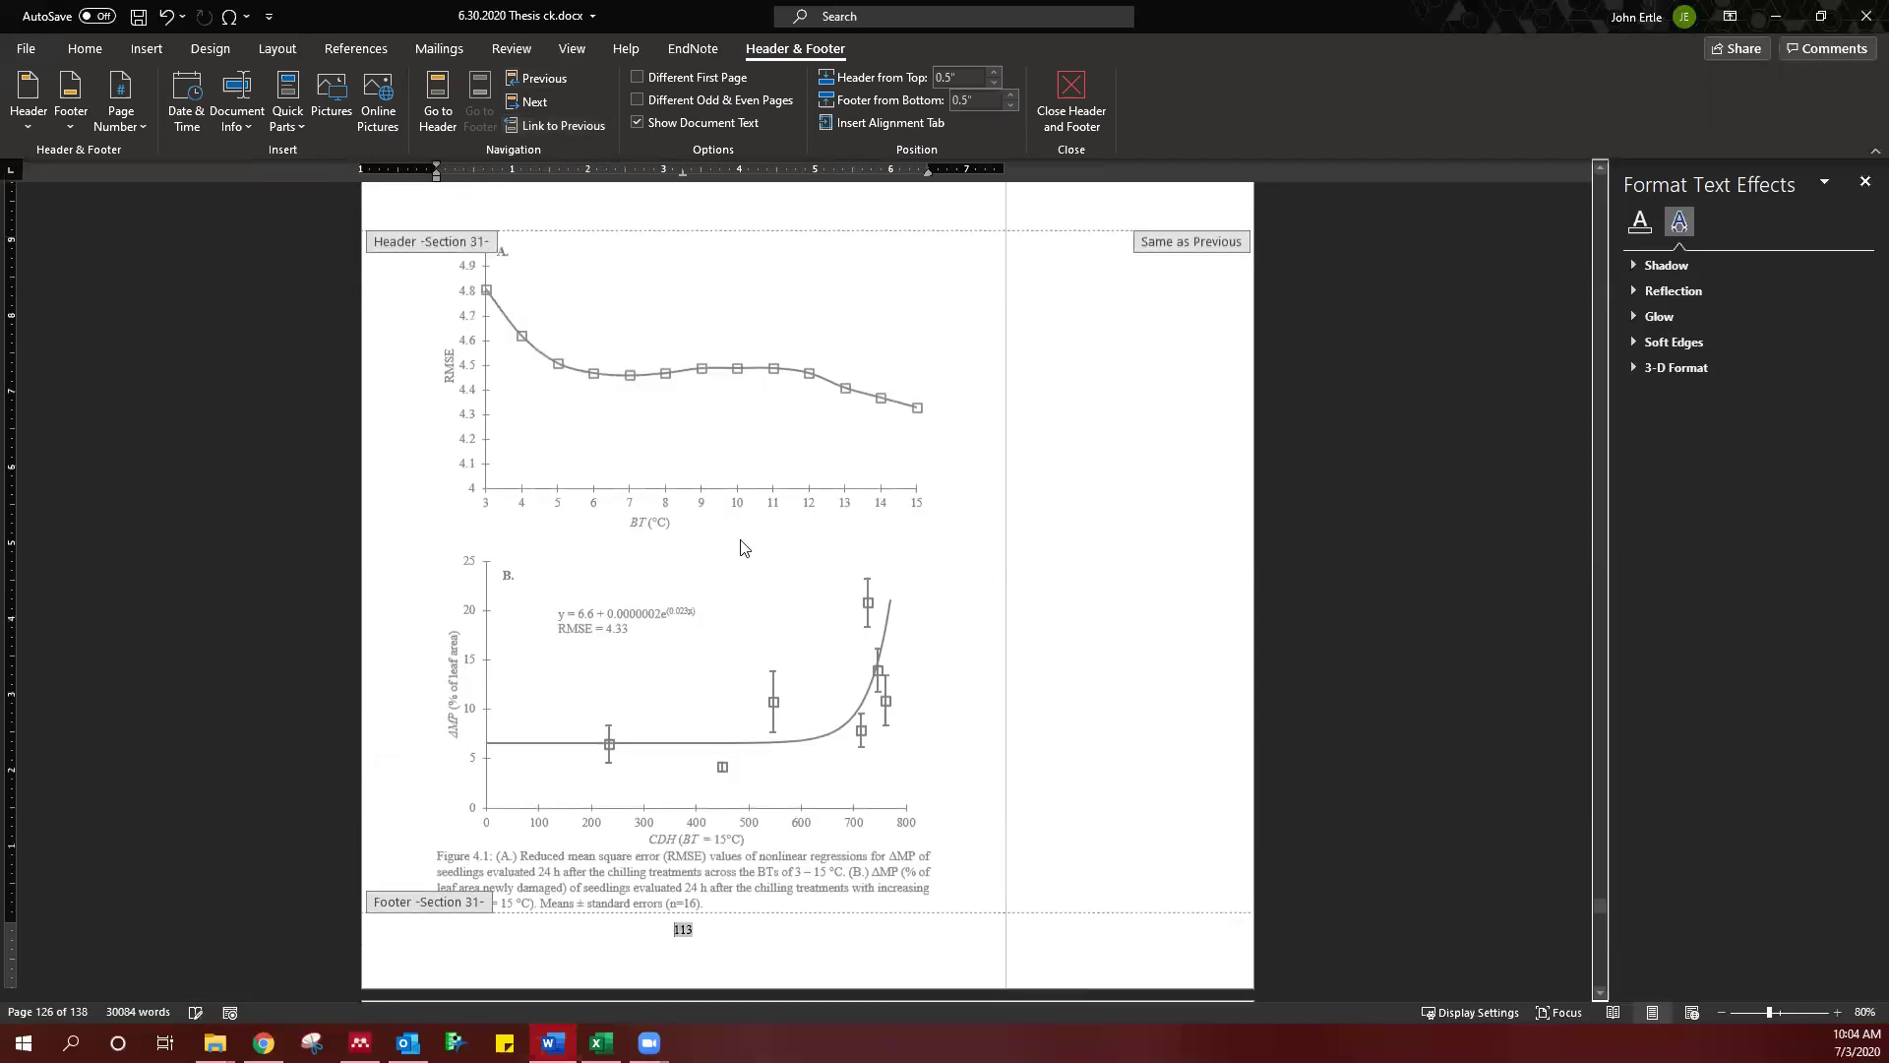
left_click(438, 110)
left_click(557, 125)
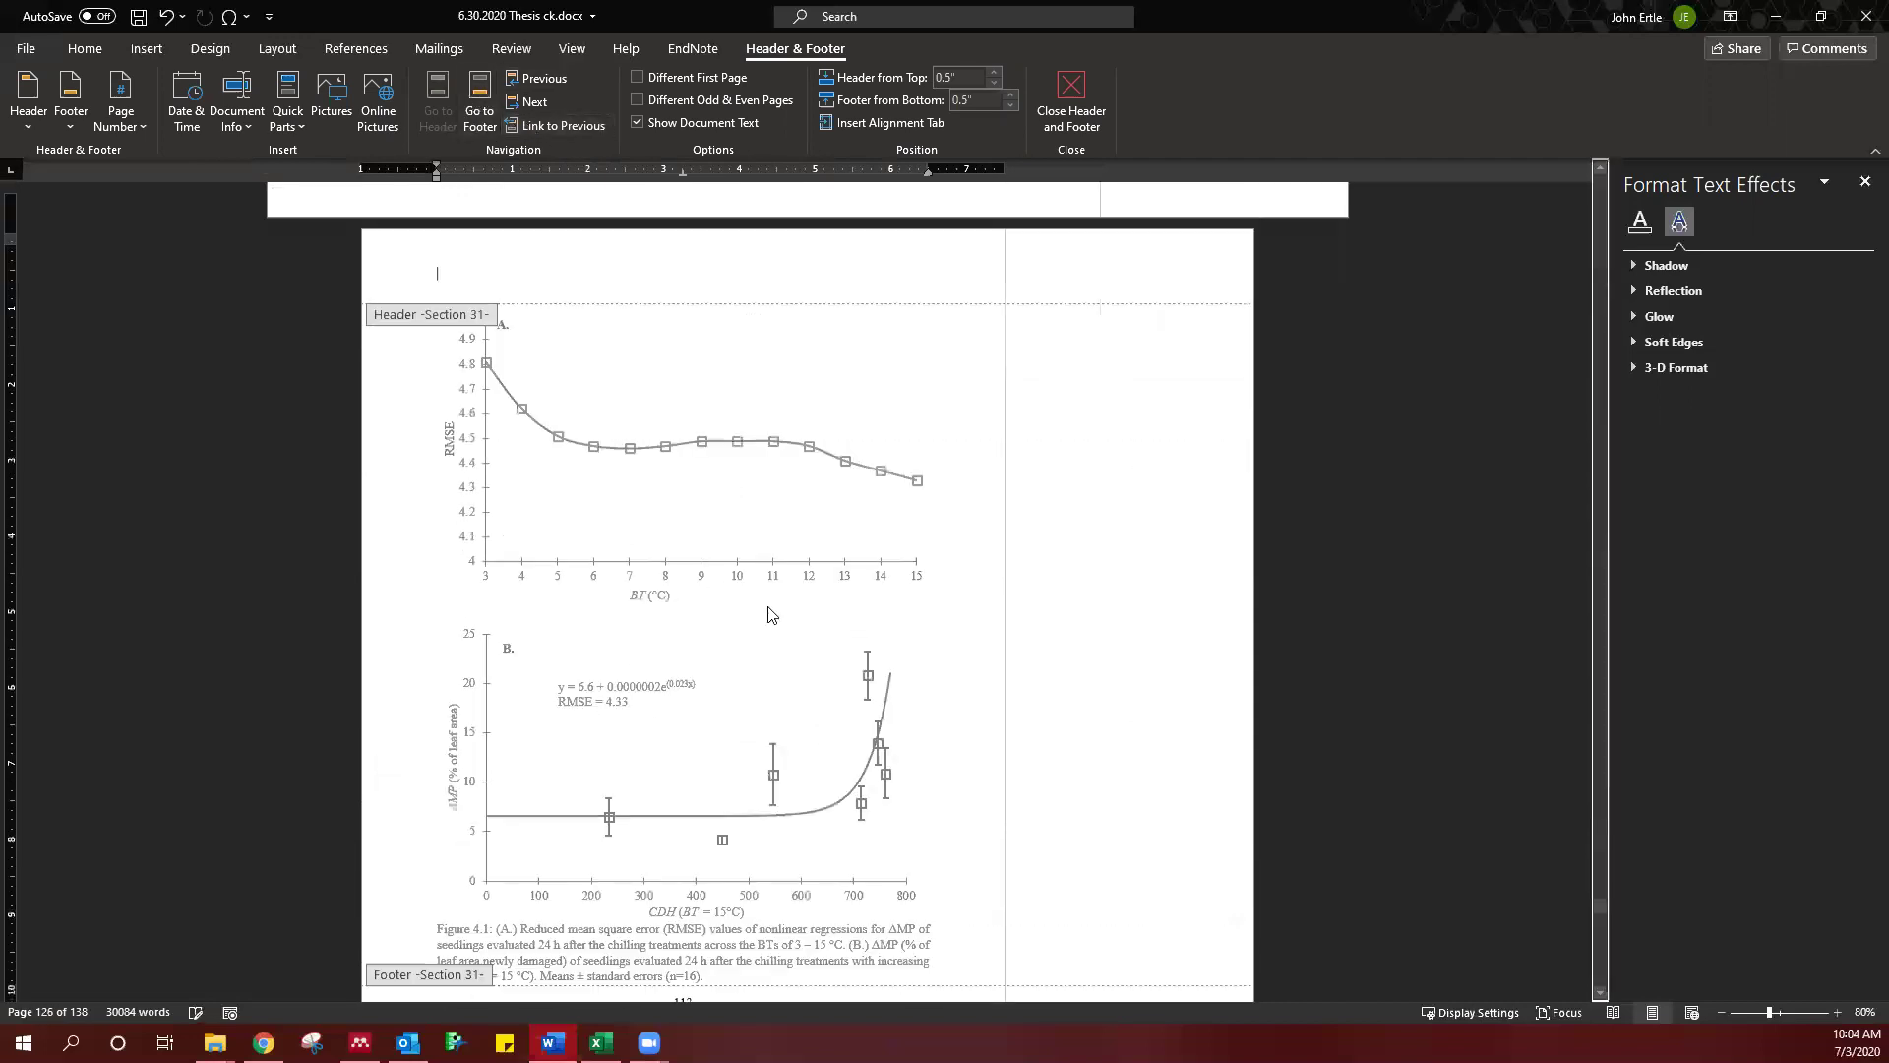
scroll(770, 625, "down", 5)
scroll(693, 565, "down", 6)
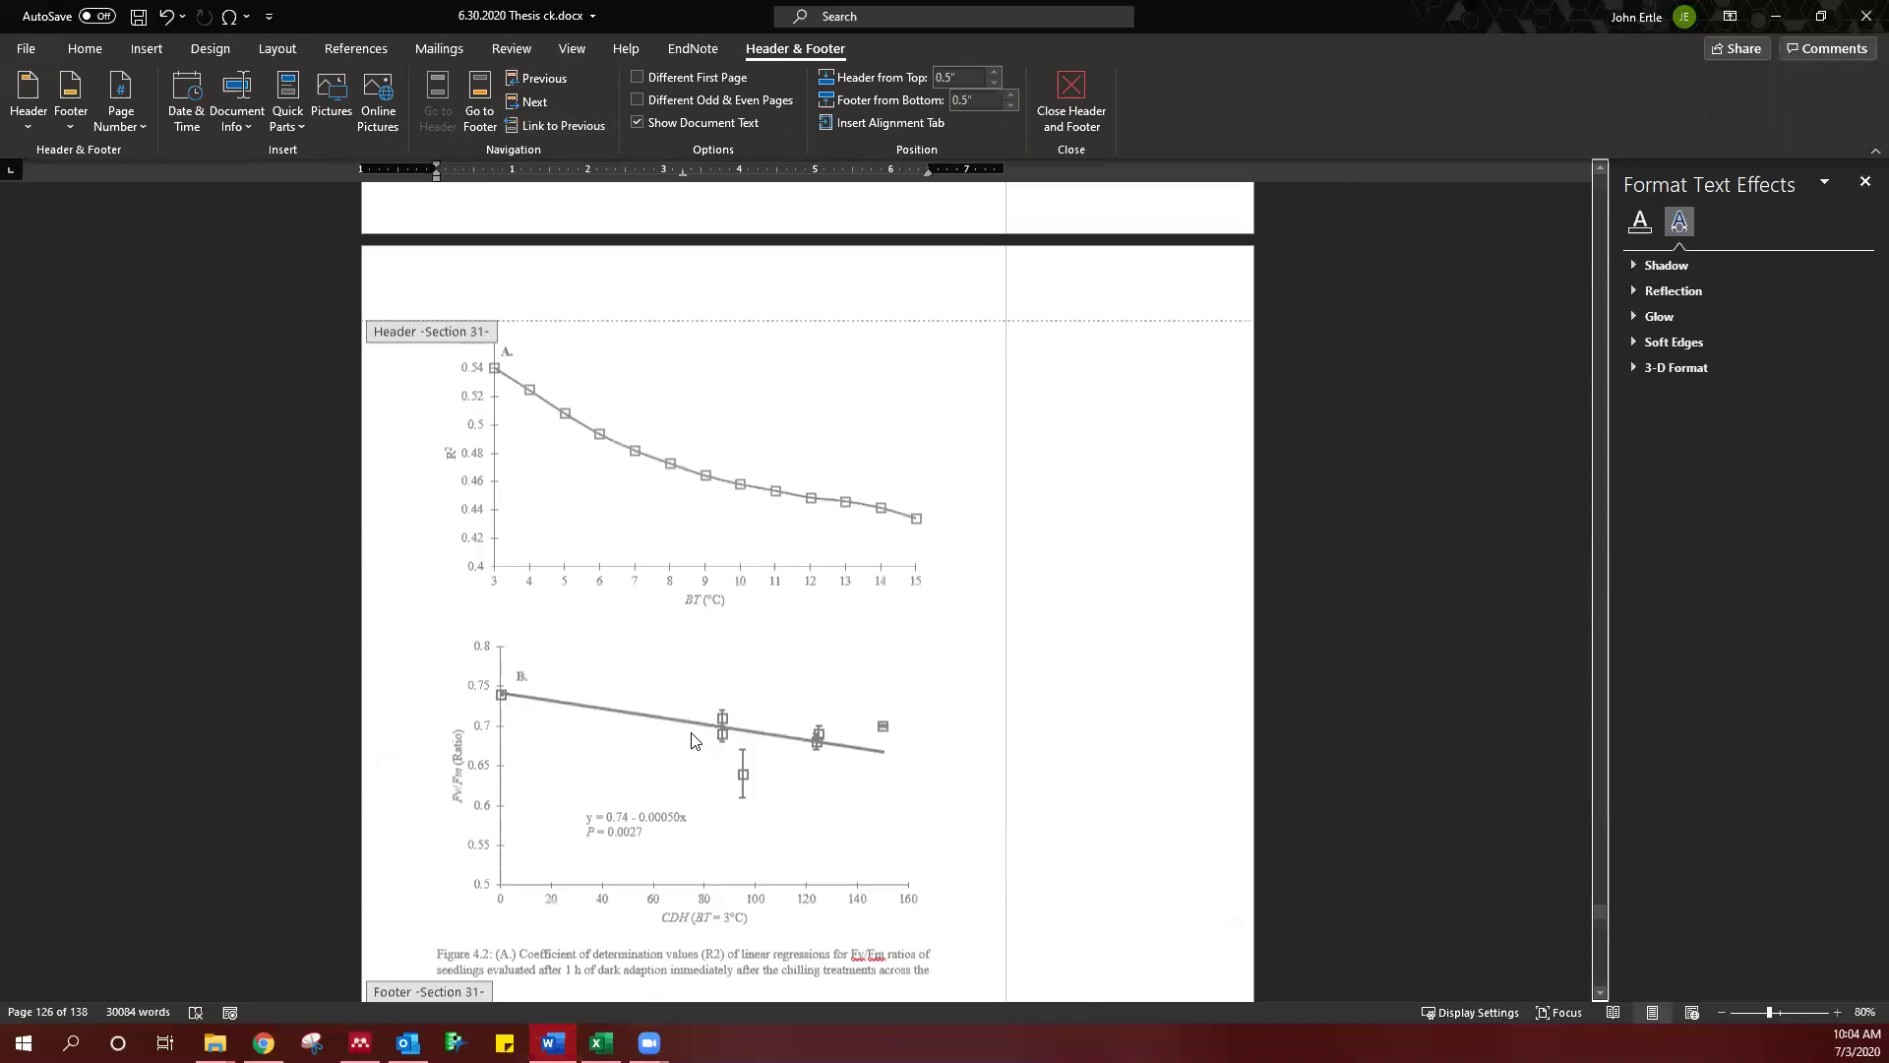
scroll(743, 590, "up", 15)
scroll(743, 590, "up", 20)
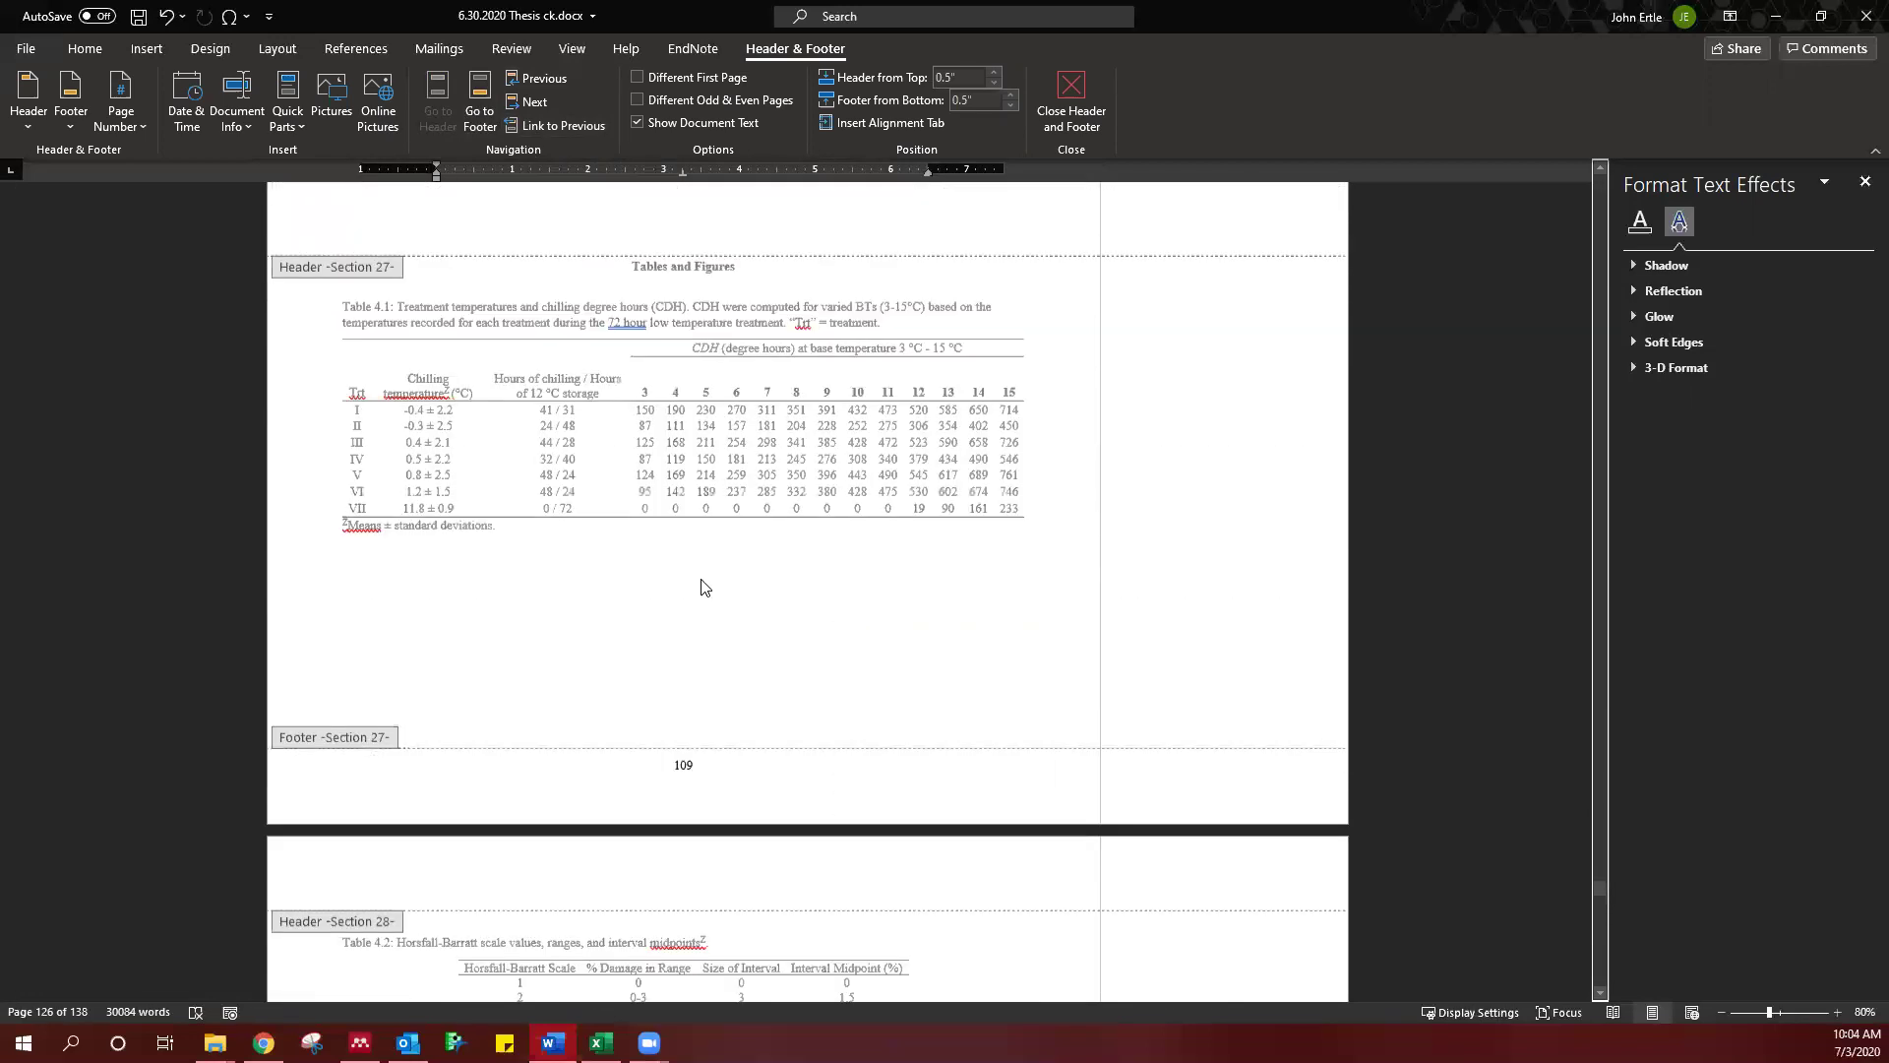
scroll(702, 578, "up", 5)
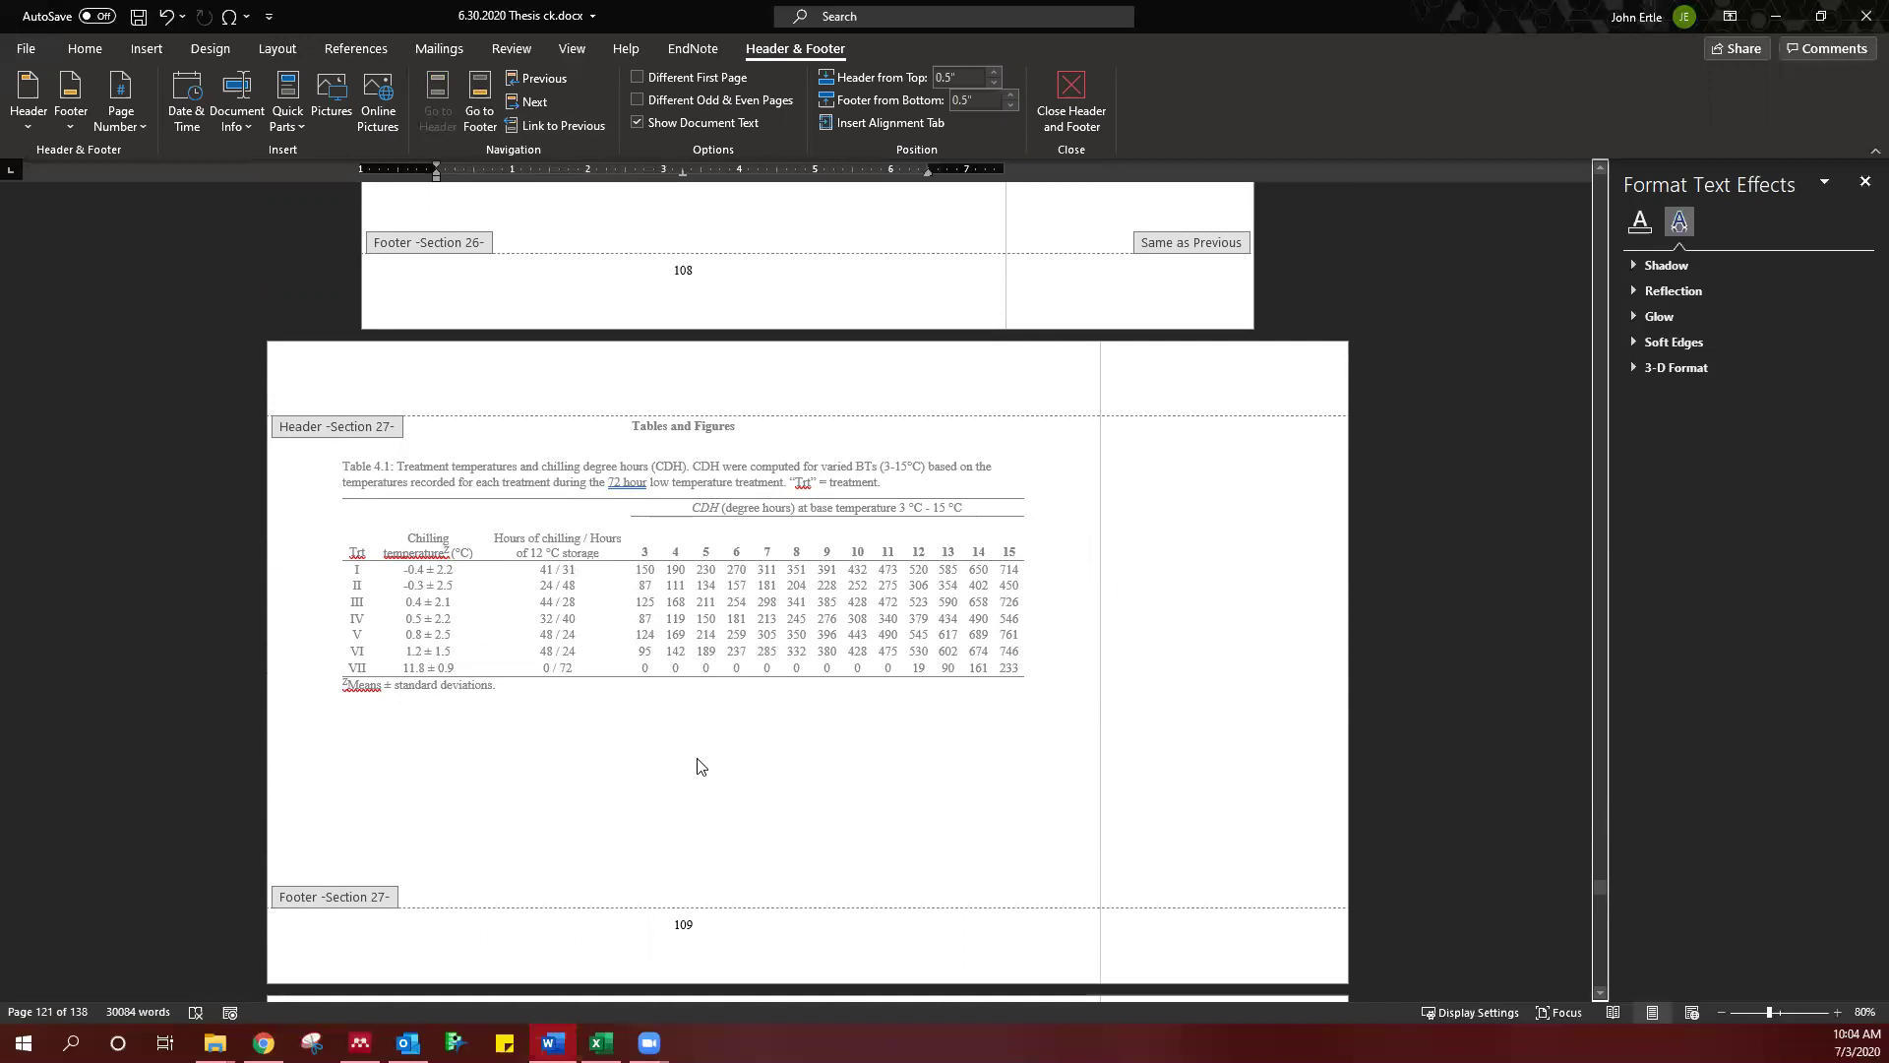
scroll(660, 437, "up", 3)
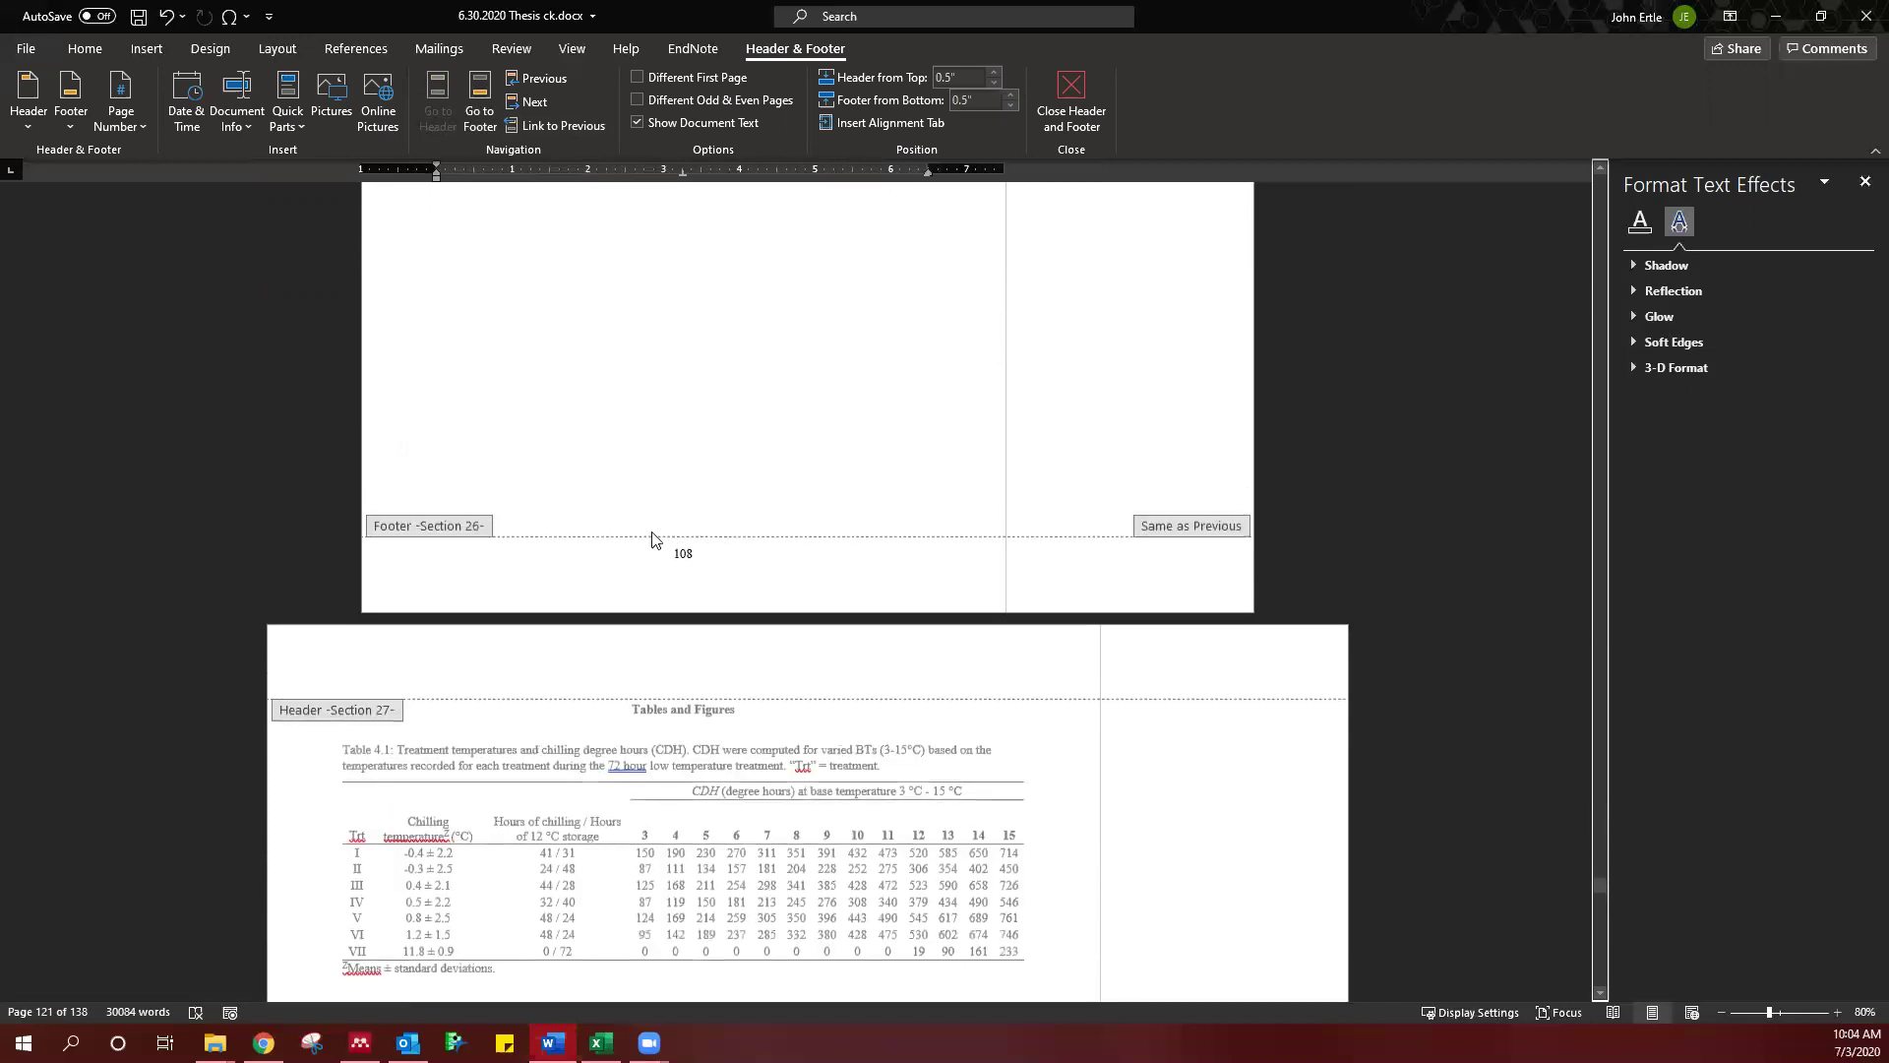
scroll(587, 443, "up", 10)
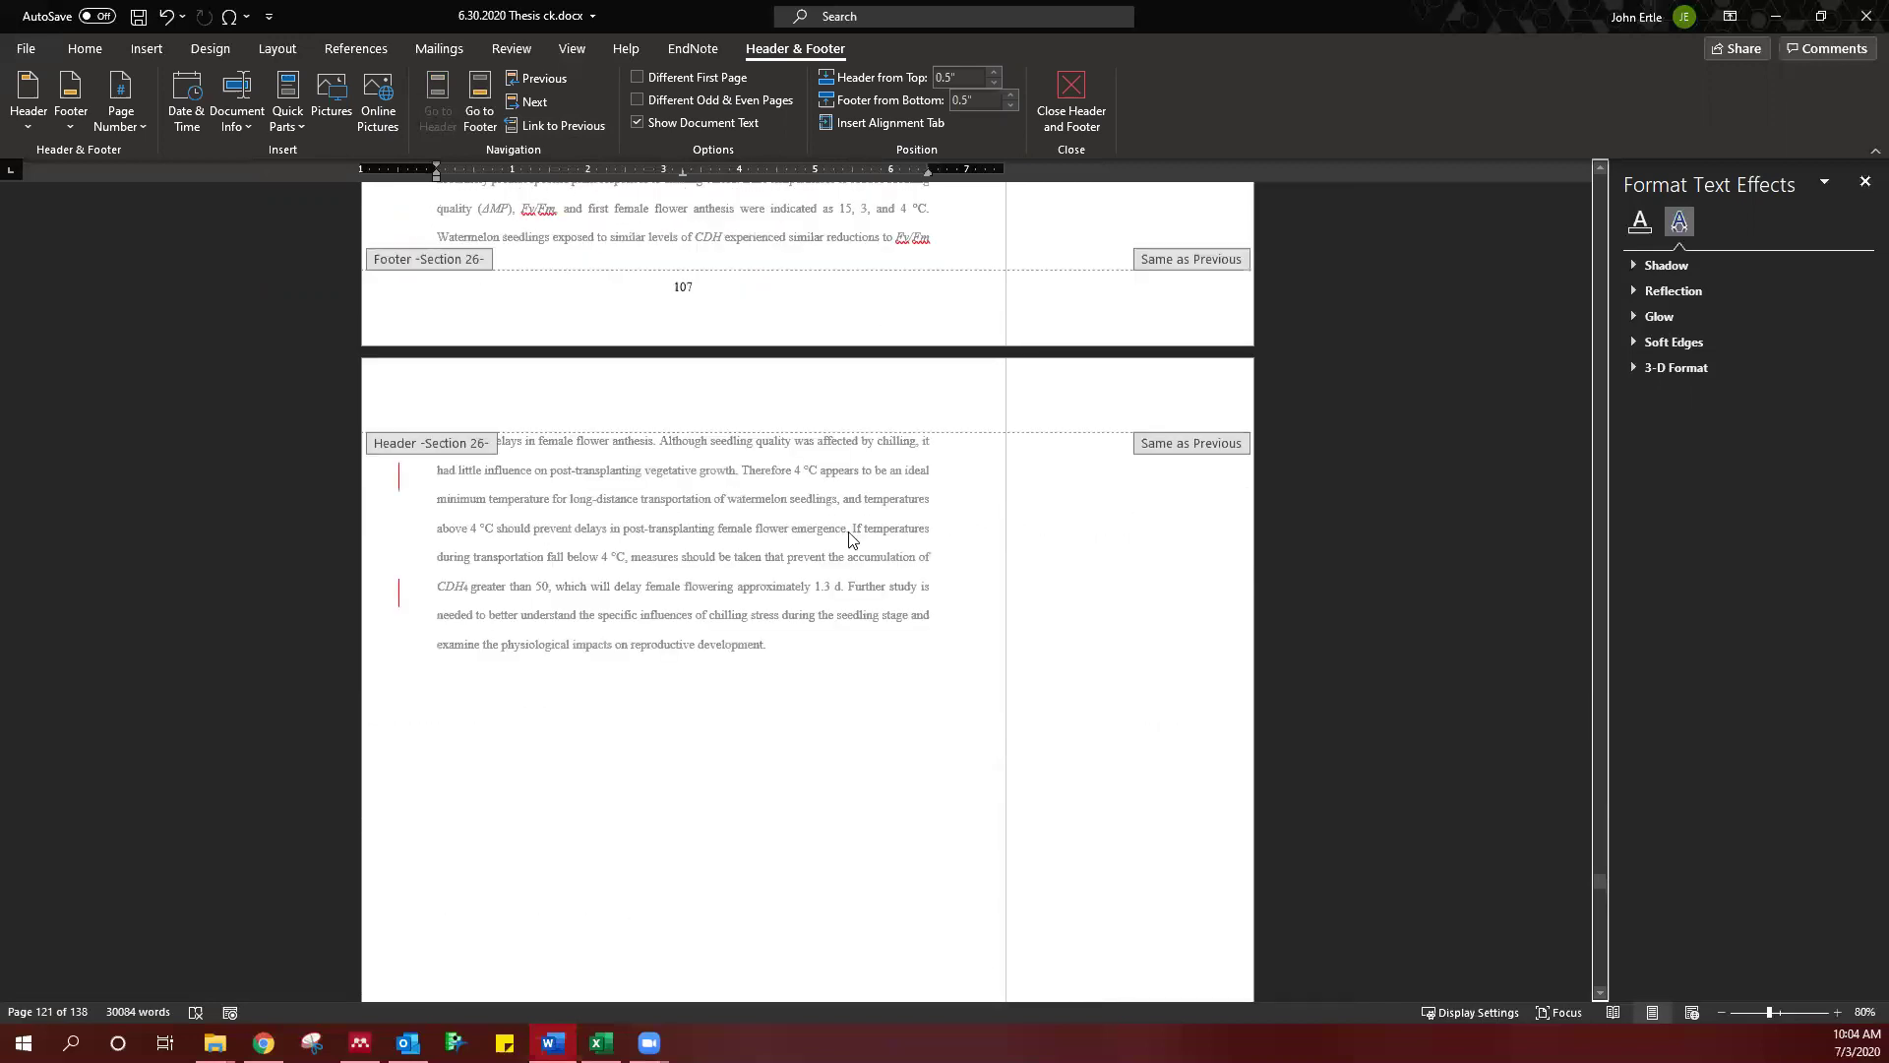
scroll(849, 556, "down", 8)
scroll(787, 463, "up", 8)
scroll(778, 851, "down", 5)
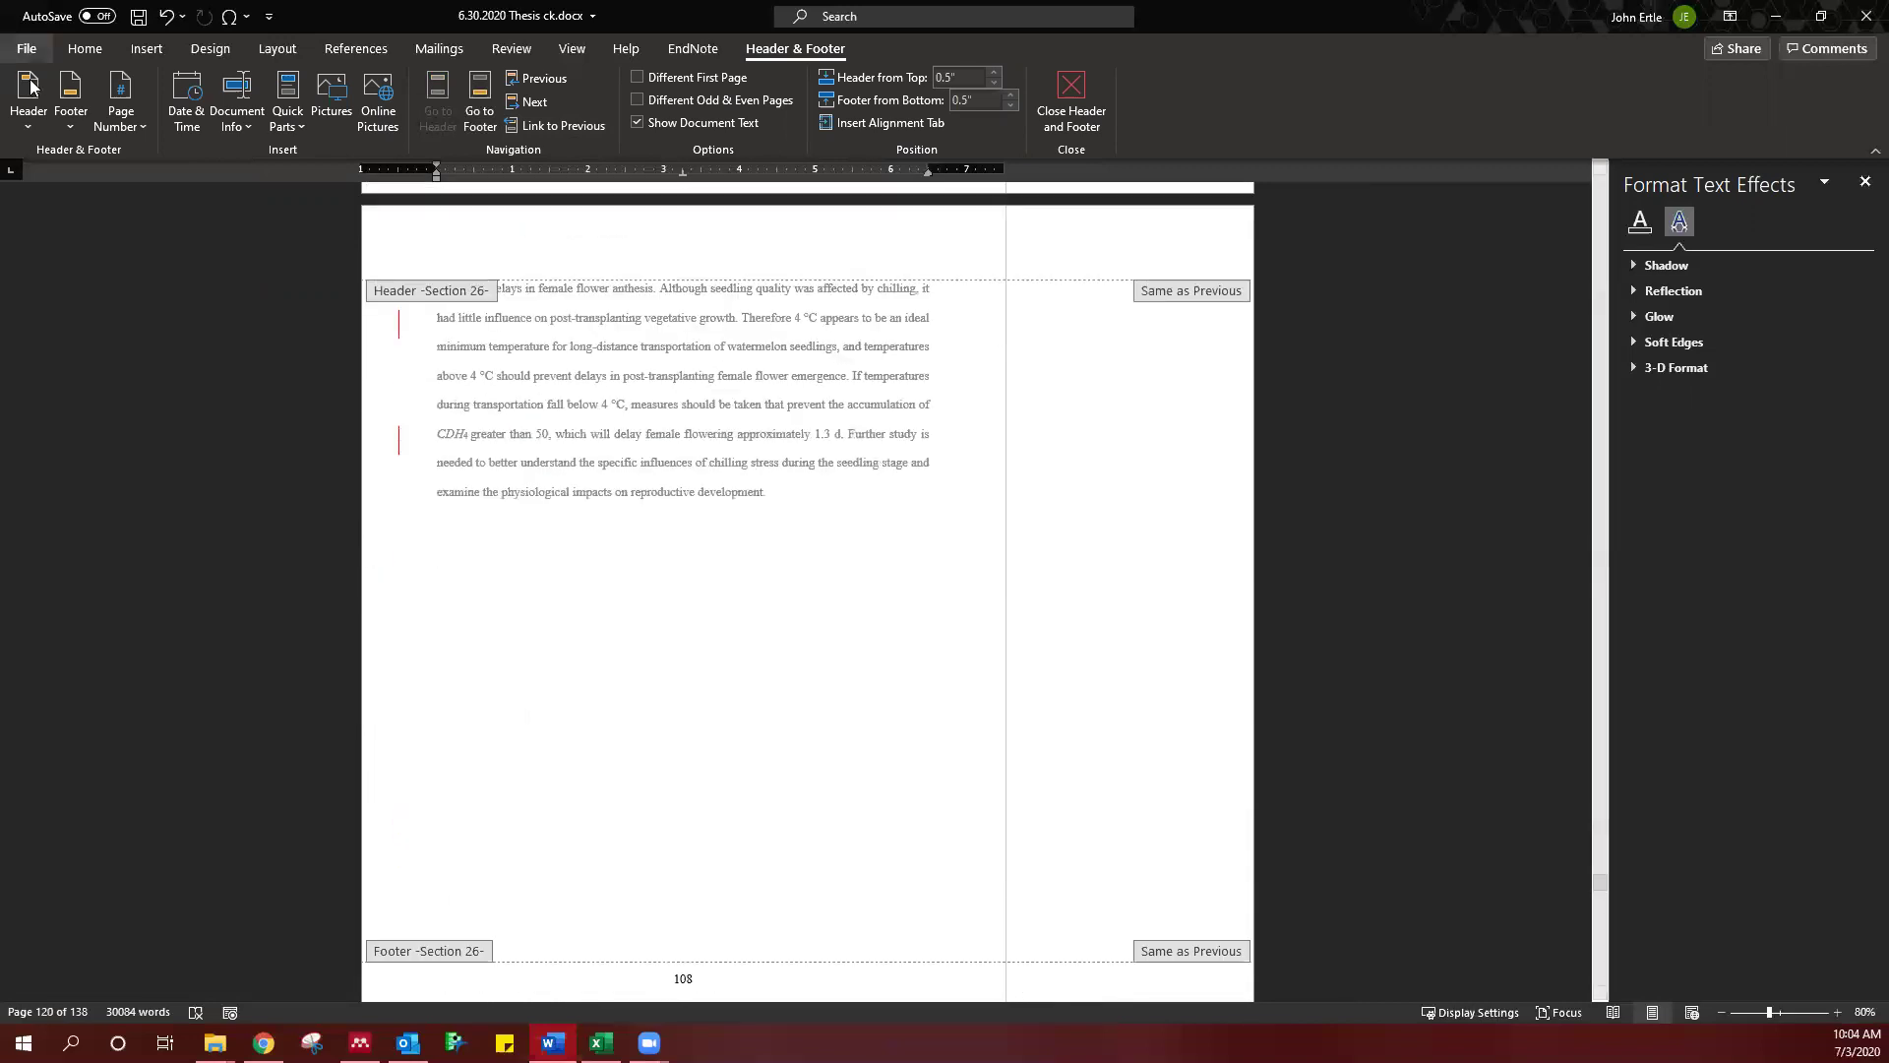
- Return to the document body and turn on formatting marks
left_click(84, 48)
double_click(534, 453)
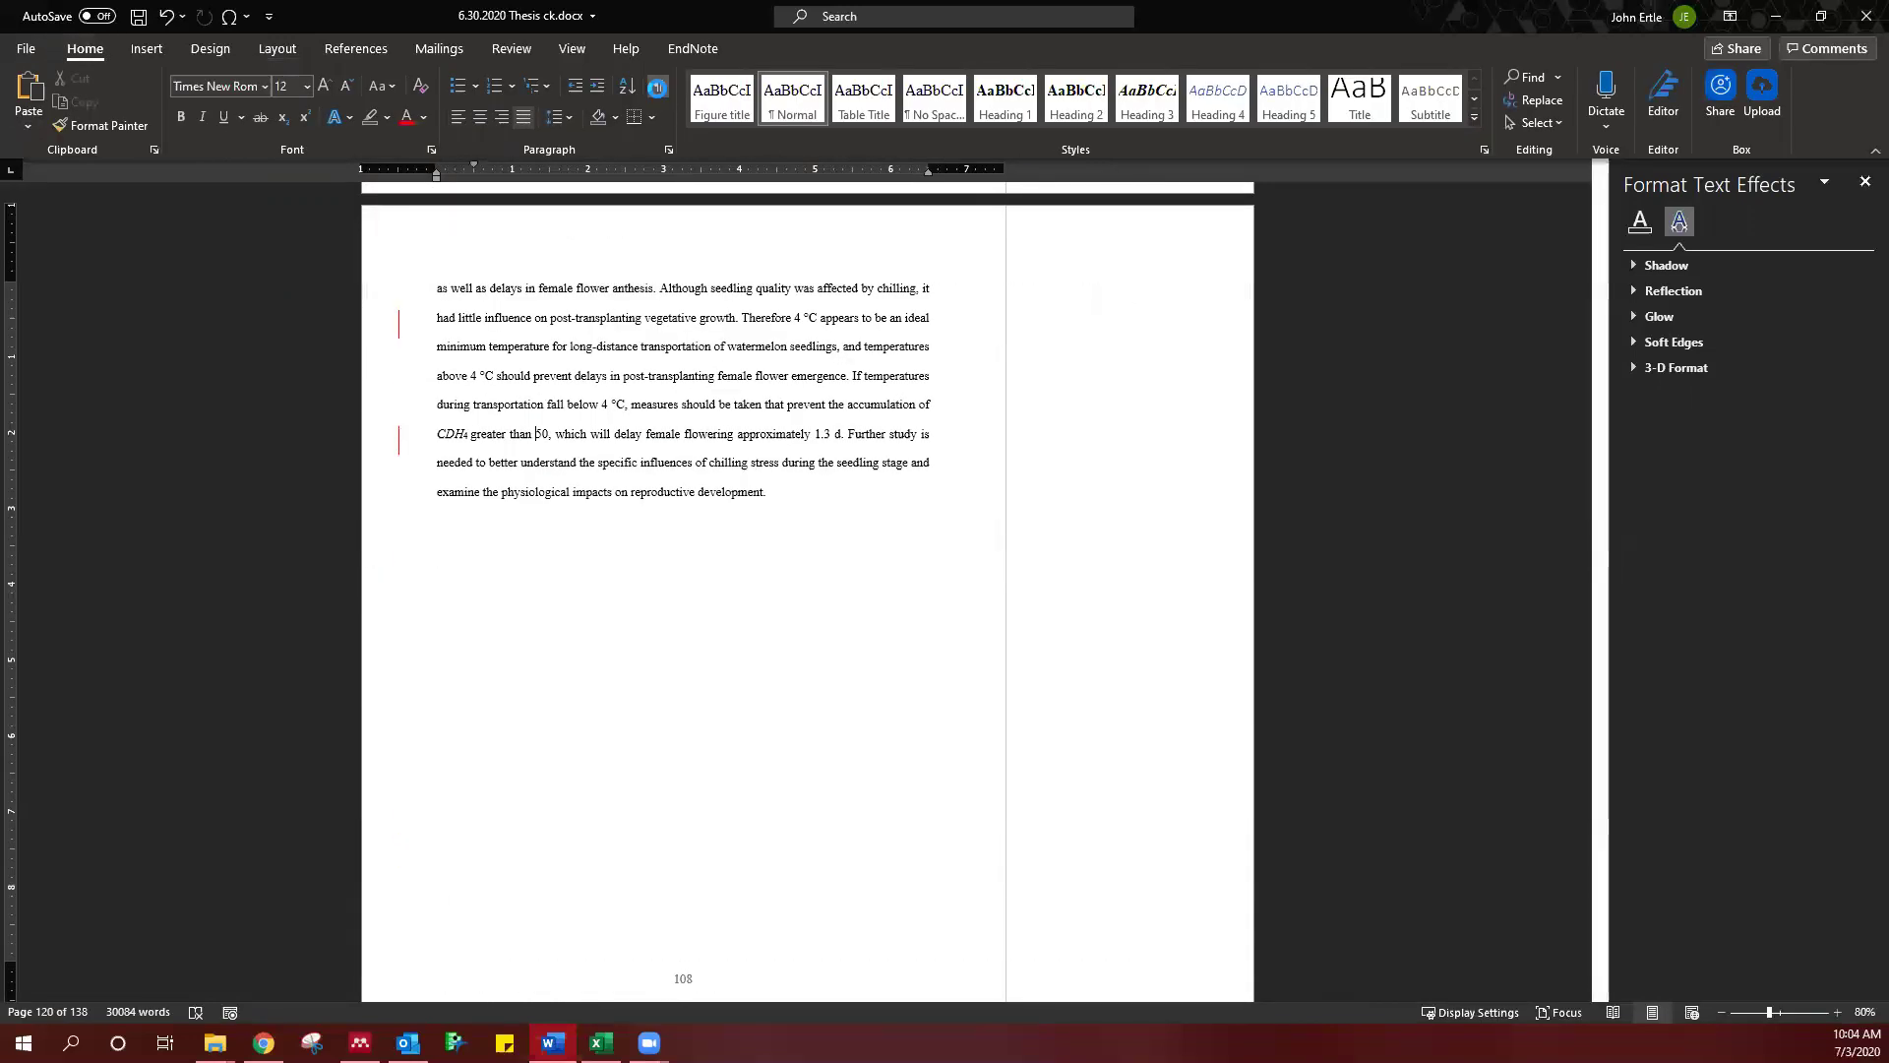
left_click(658, 87)
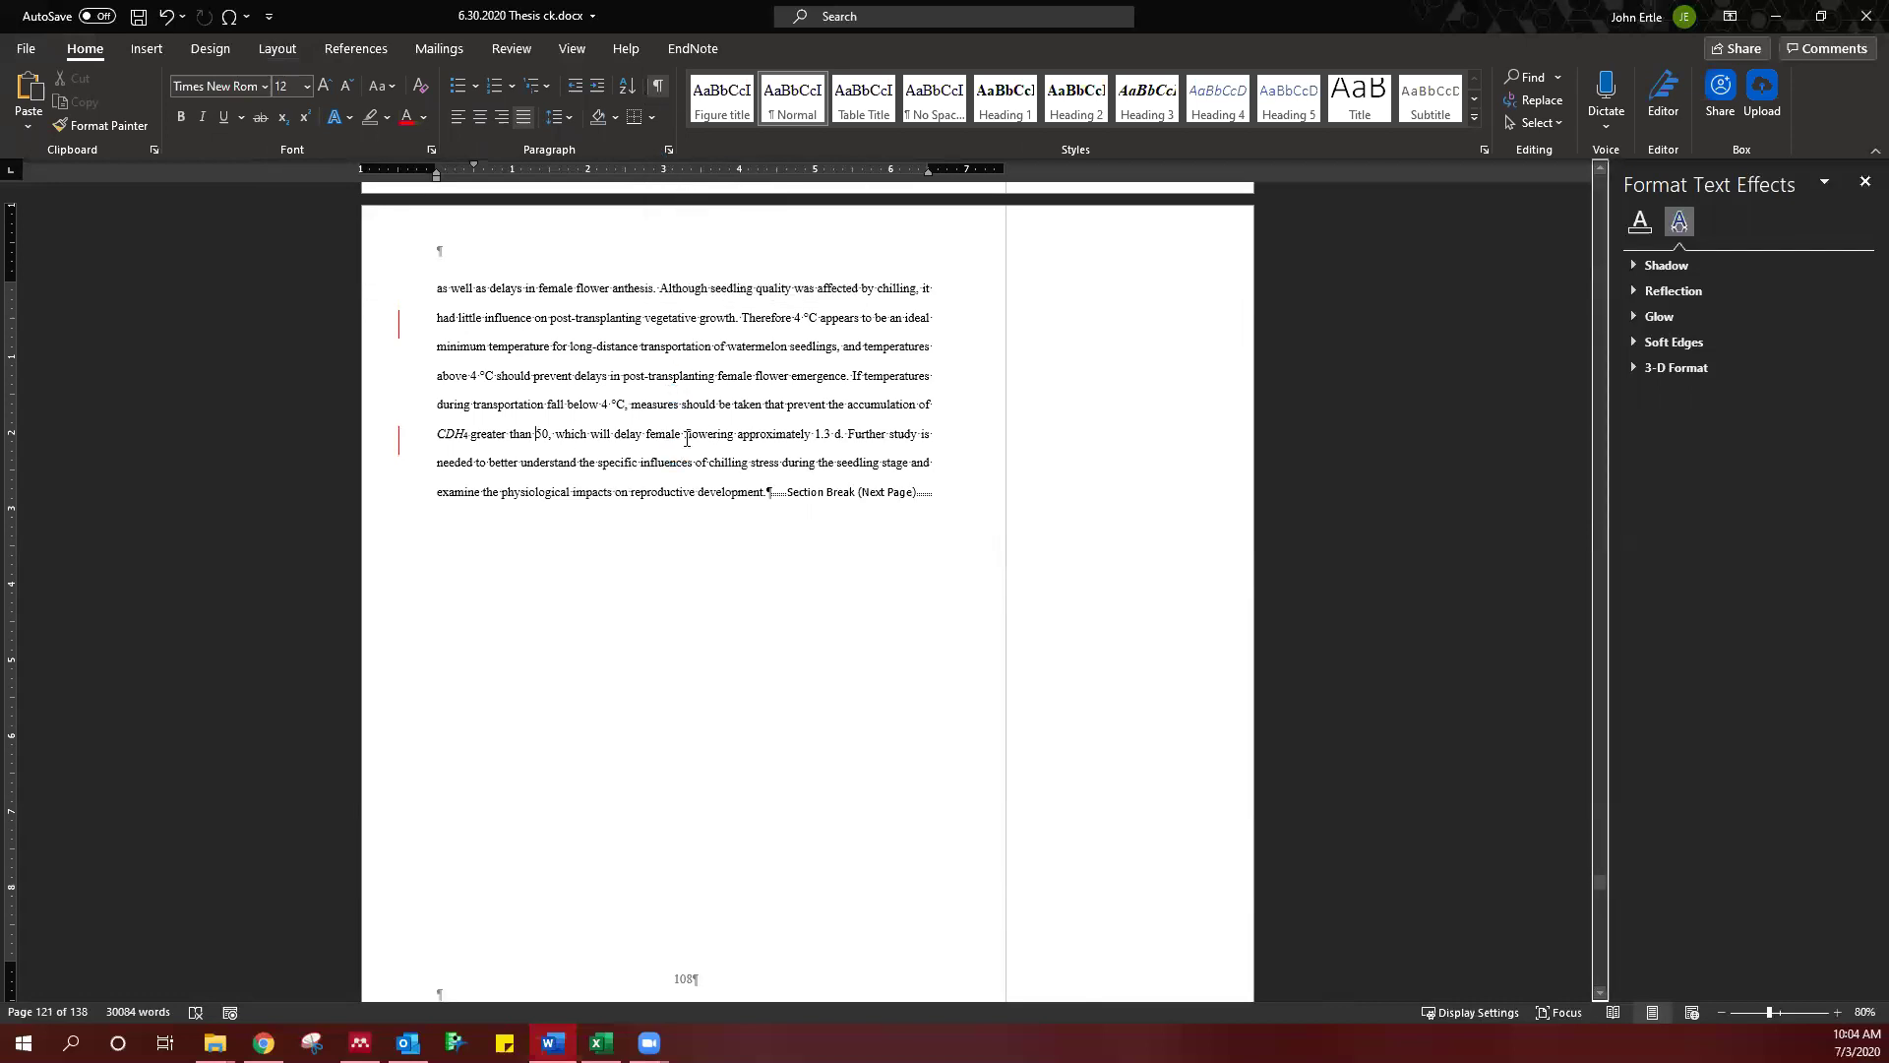
- Scroll to page 109 containing Table 4.1
scroll(789, 435, "down", 2)
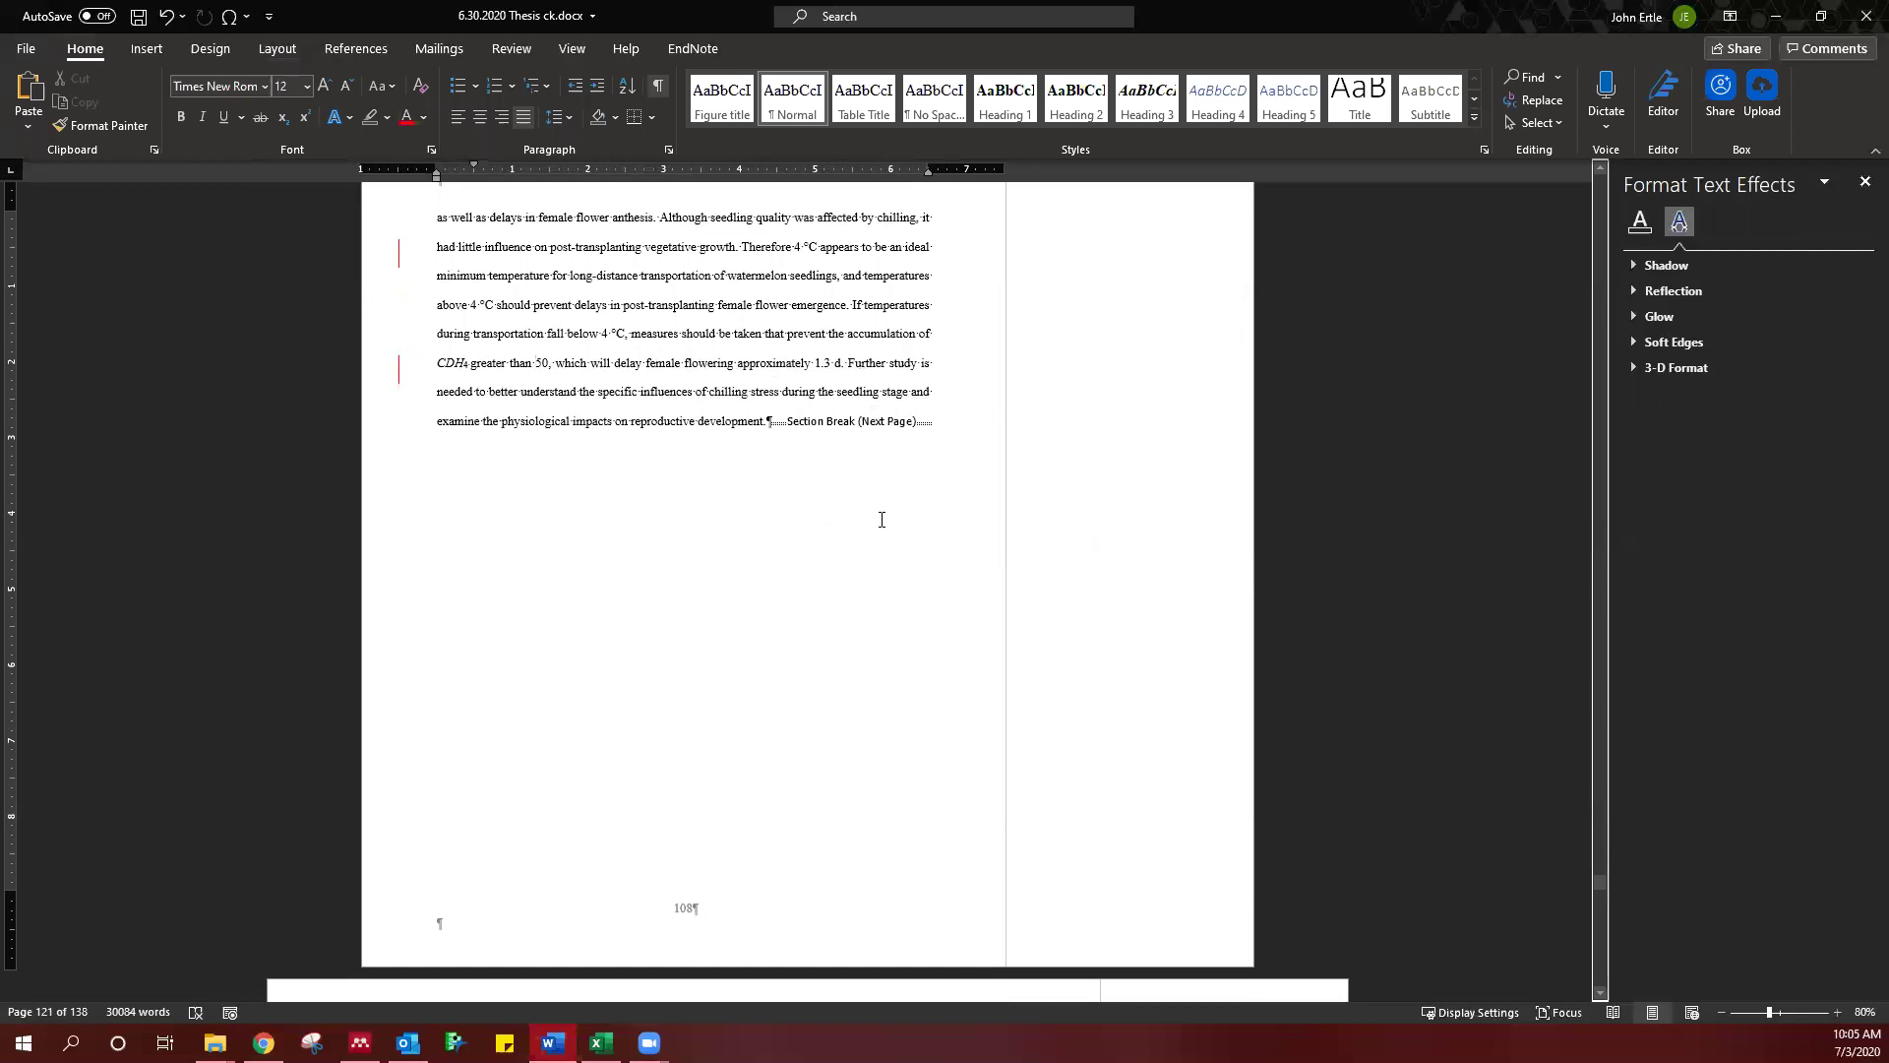
scroll(721, 536, "down", 10)
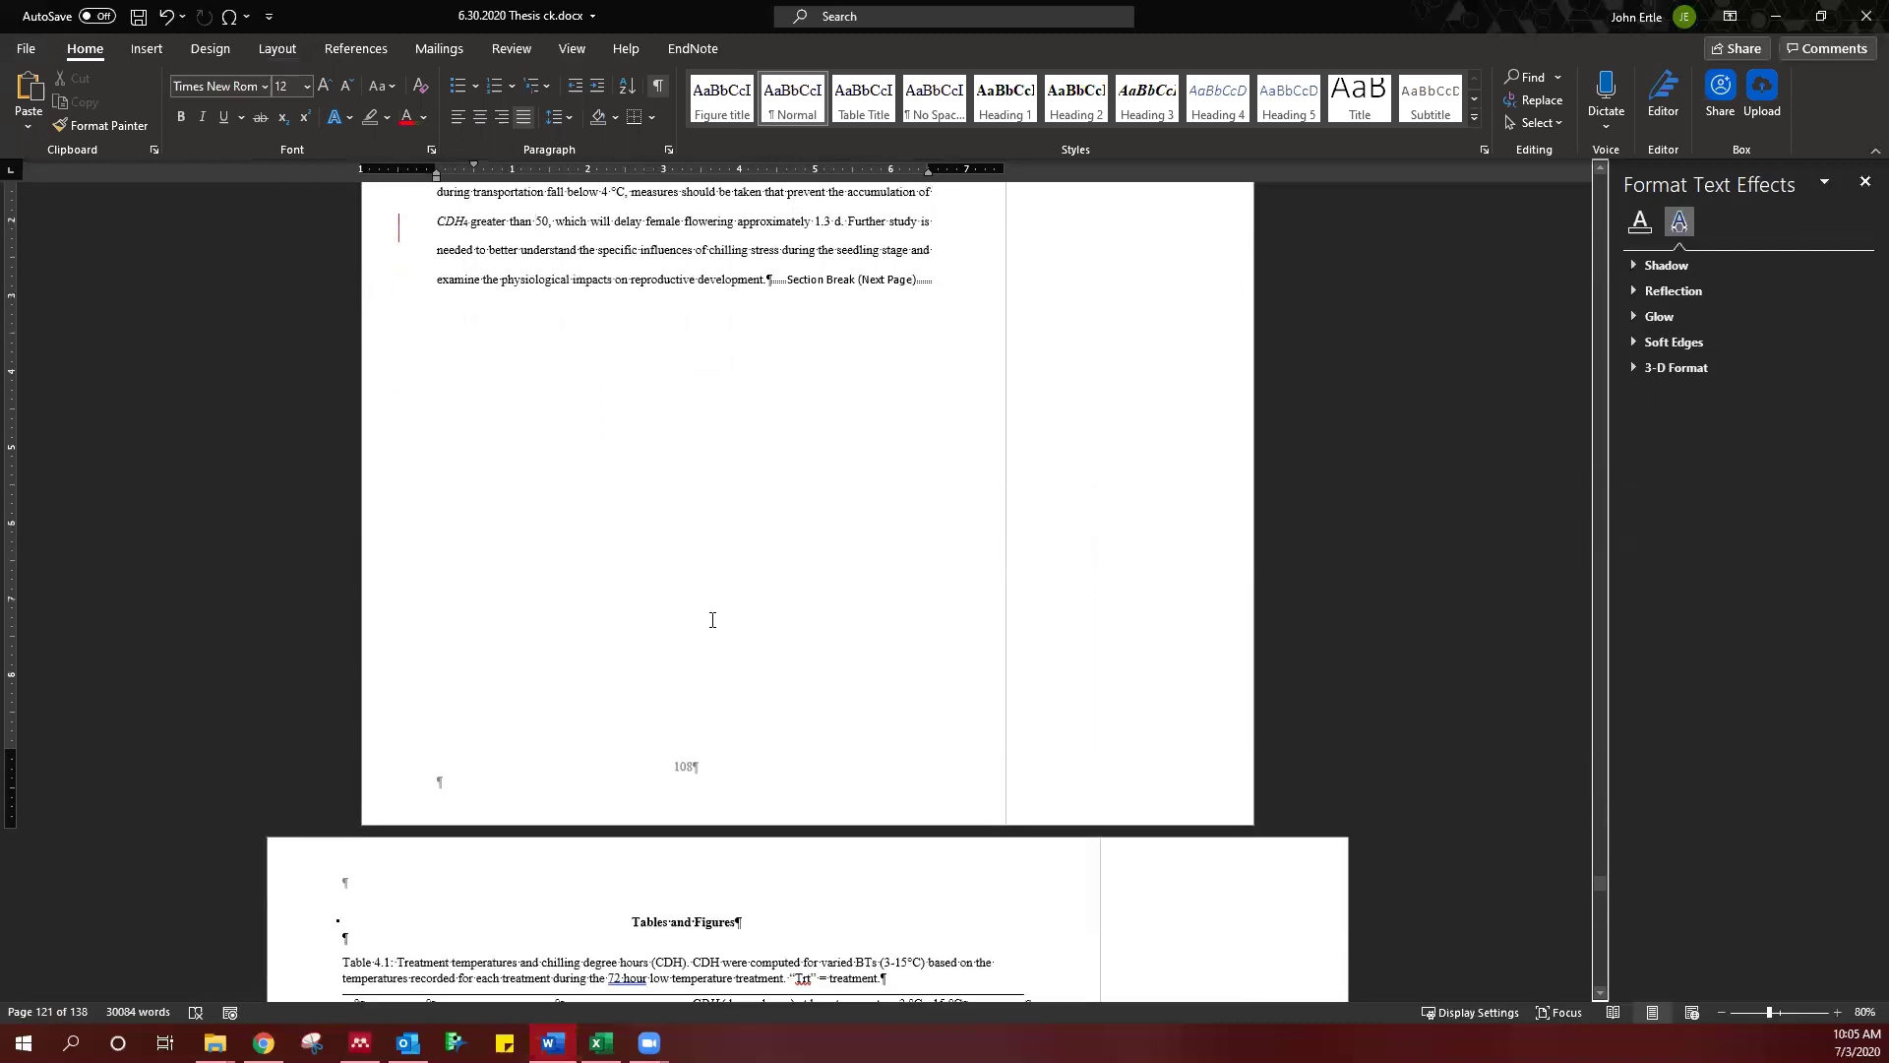
scroll(781, 422, "up", 8)
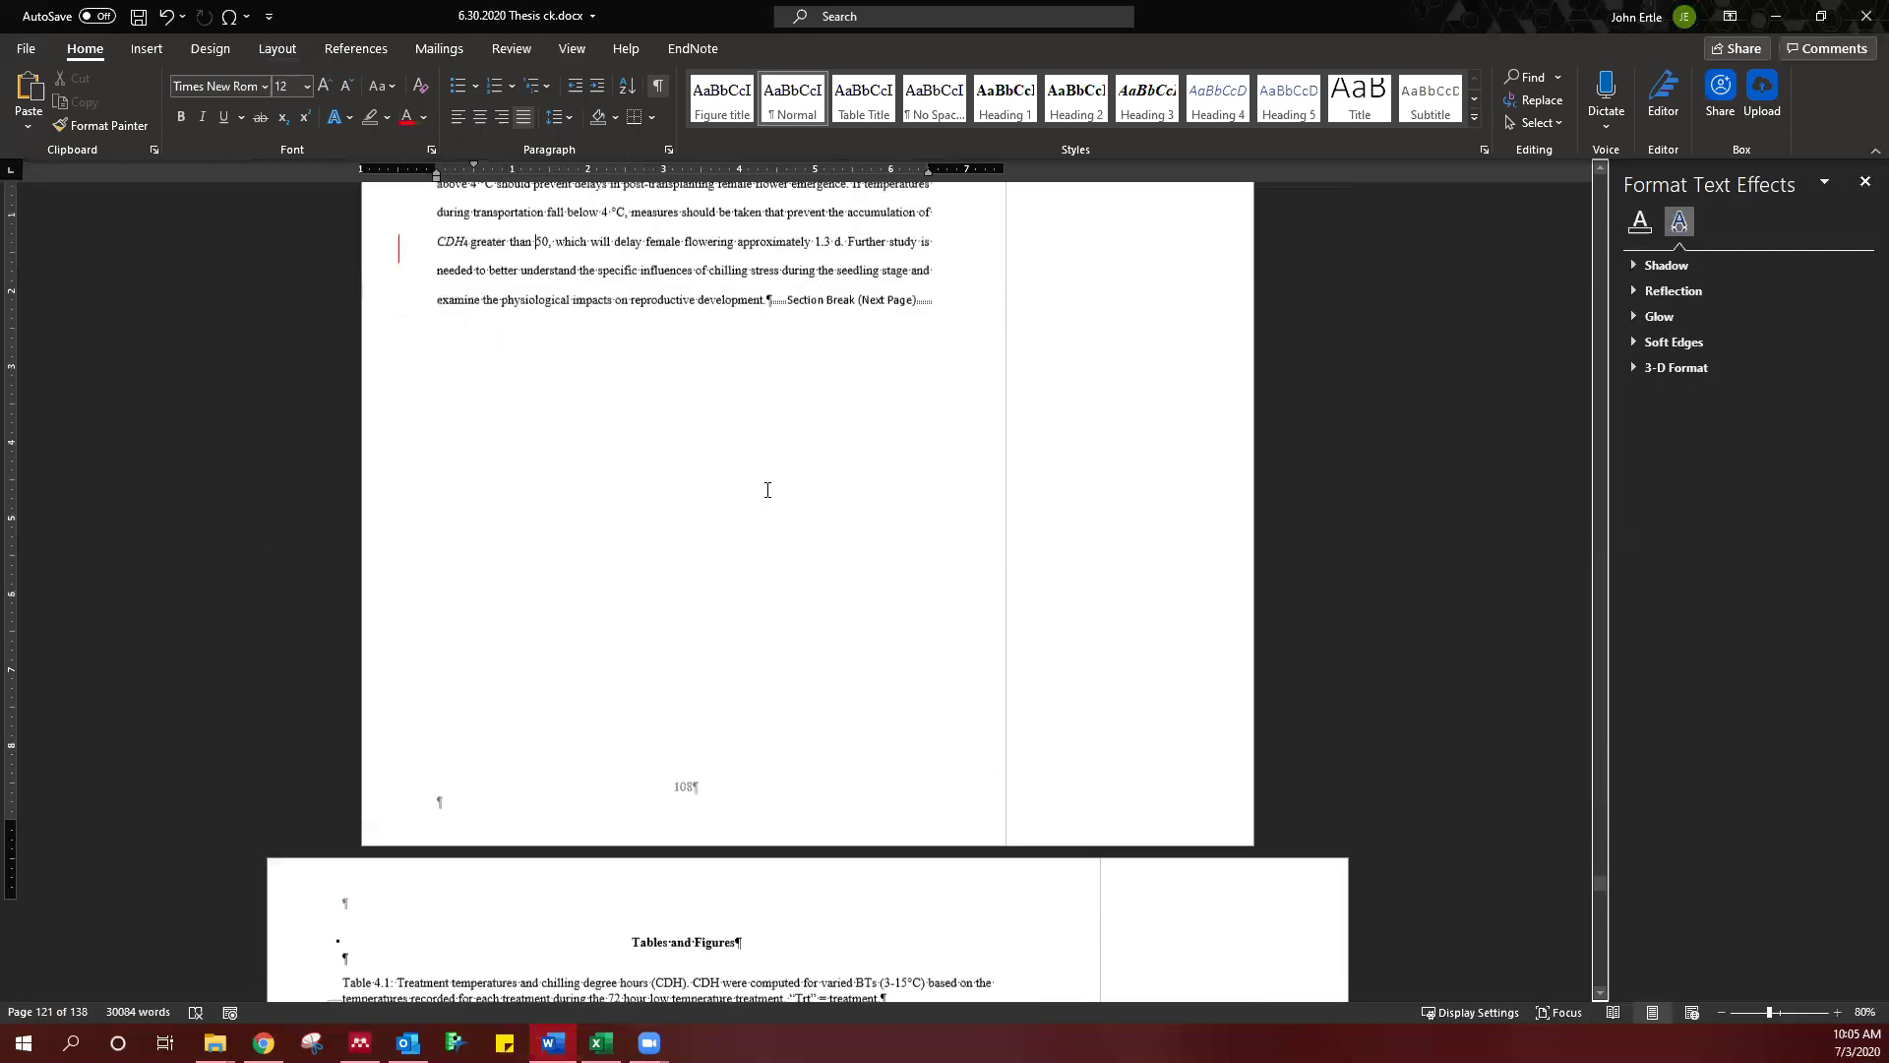
scroll(683, 547, "down", 8)
scroll(616, 754, "down", 1)
scroll(616, 738, "up", 1)
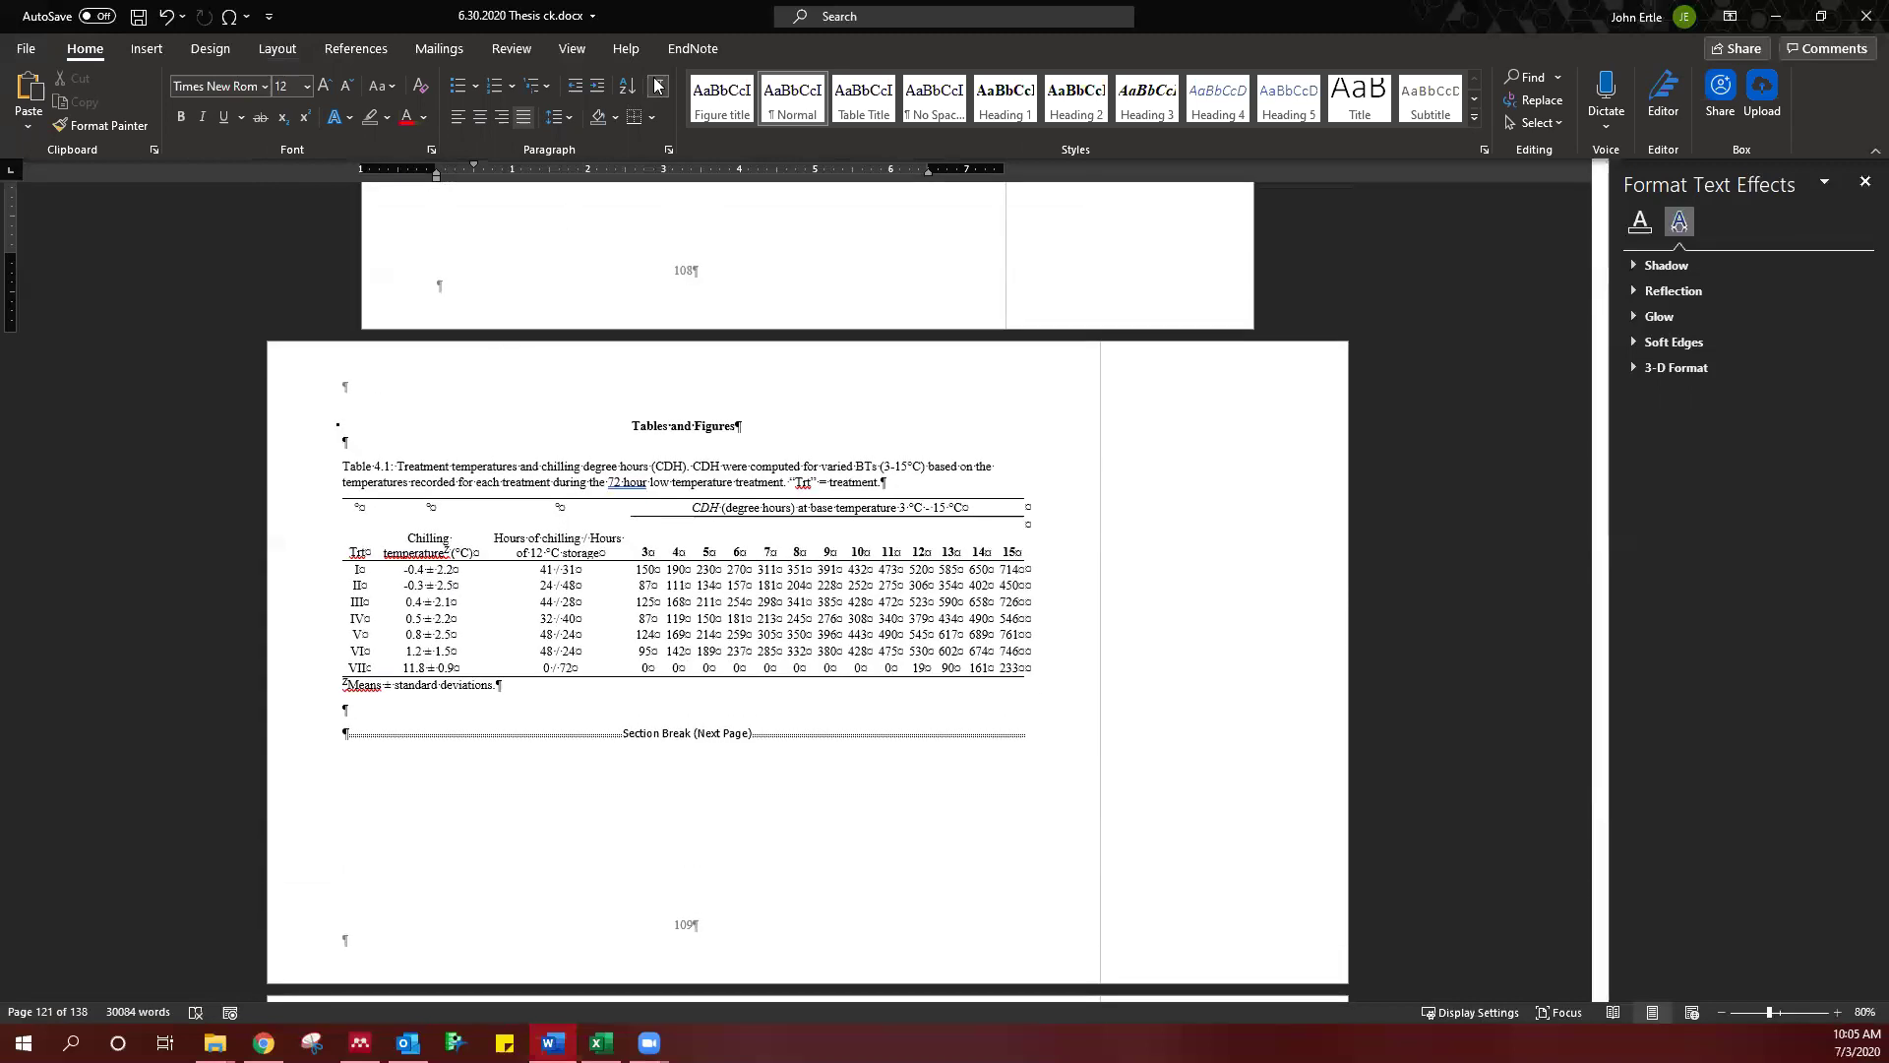
scroll(661, 90, "down", 1)
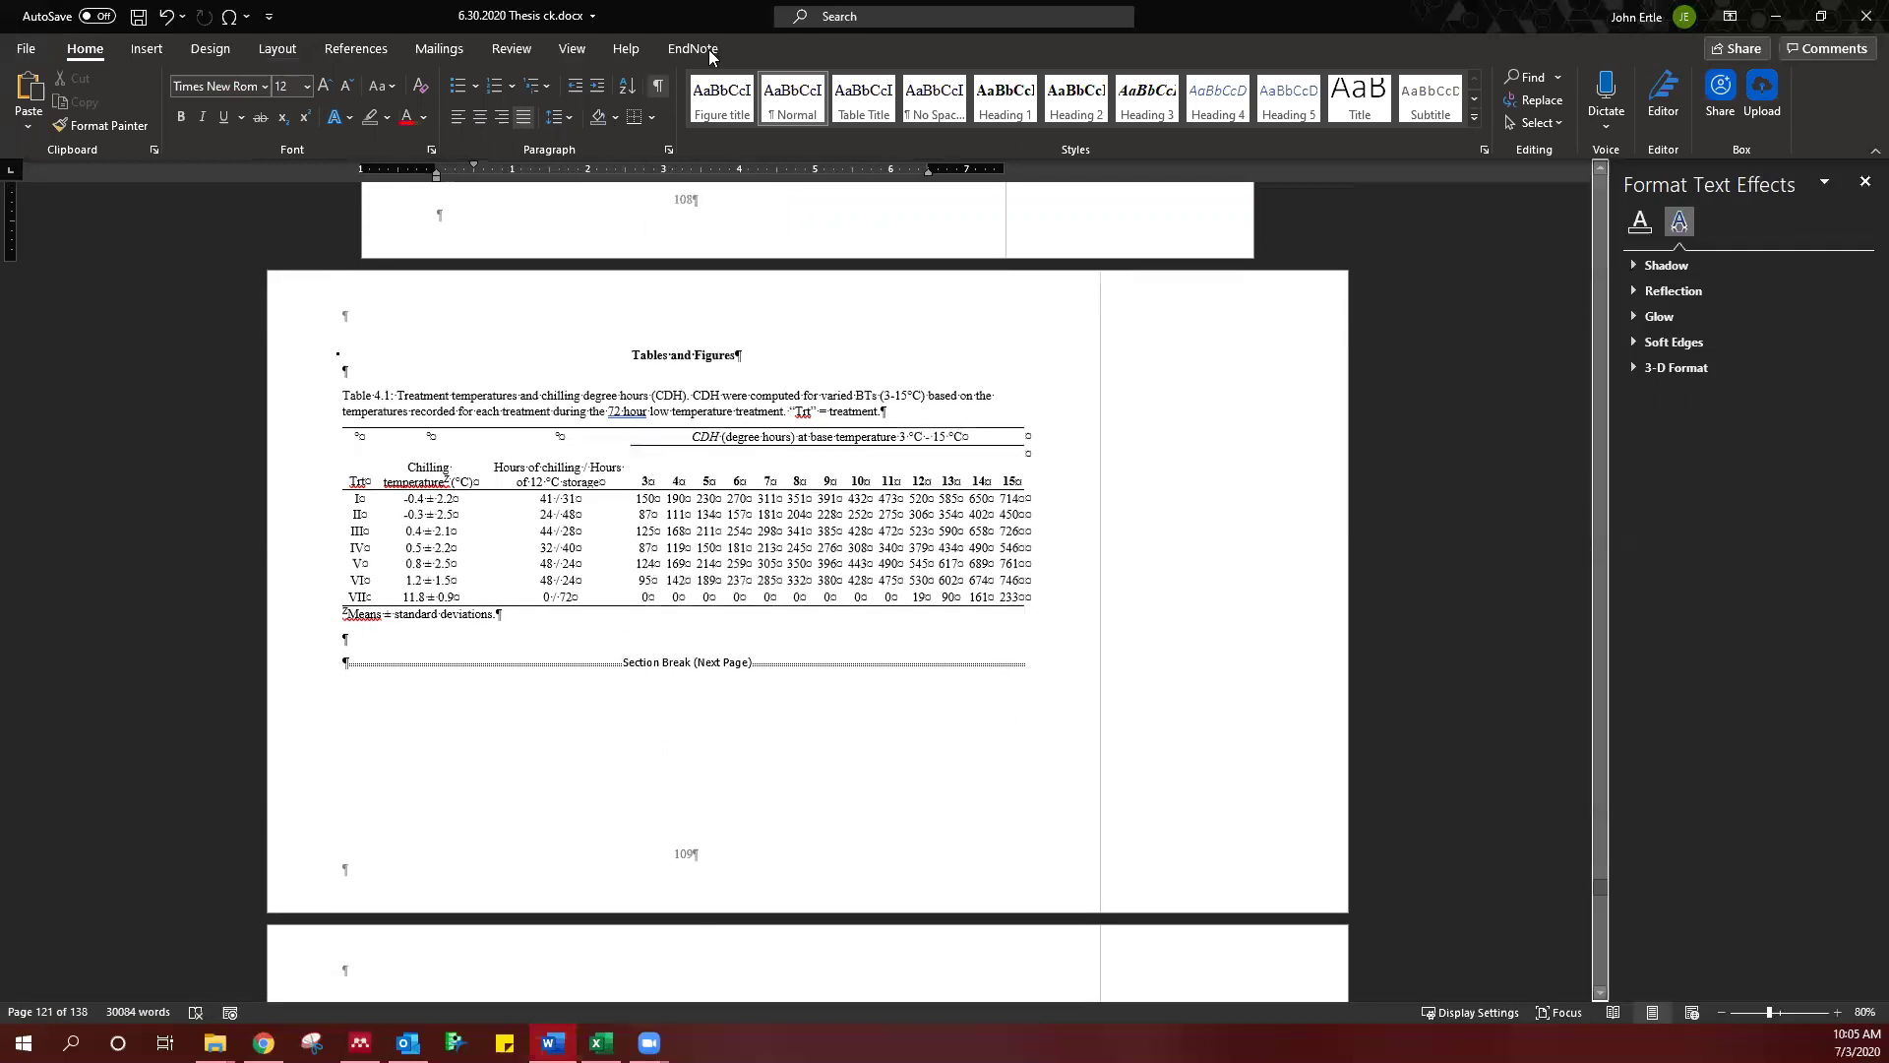
- Hide formatting marks and bring up the Page Margins page-number gallery below Table 4.1
left_click(665, 90)
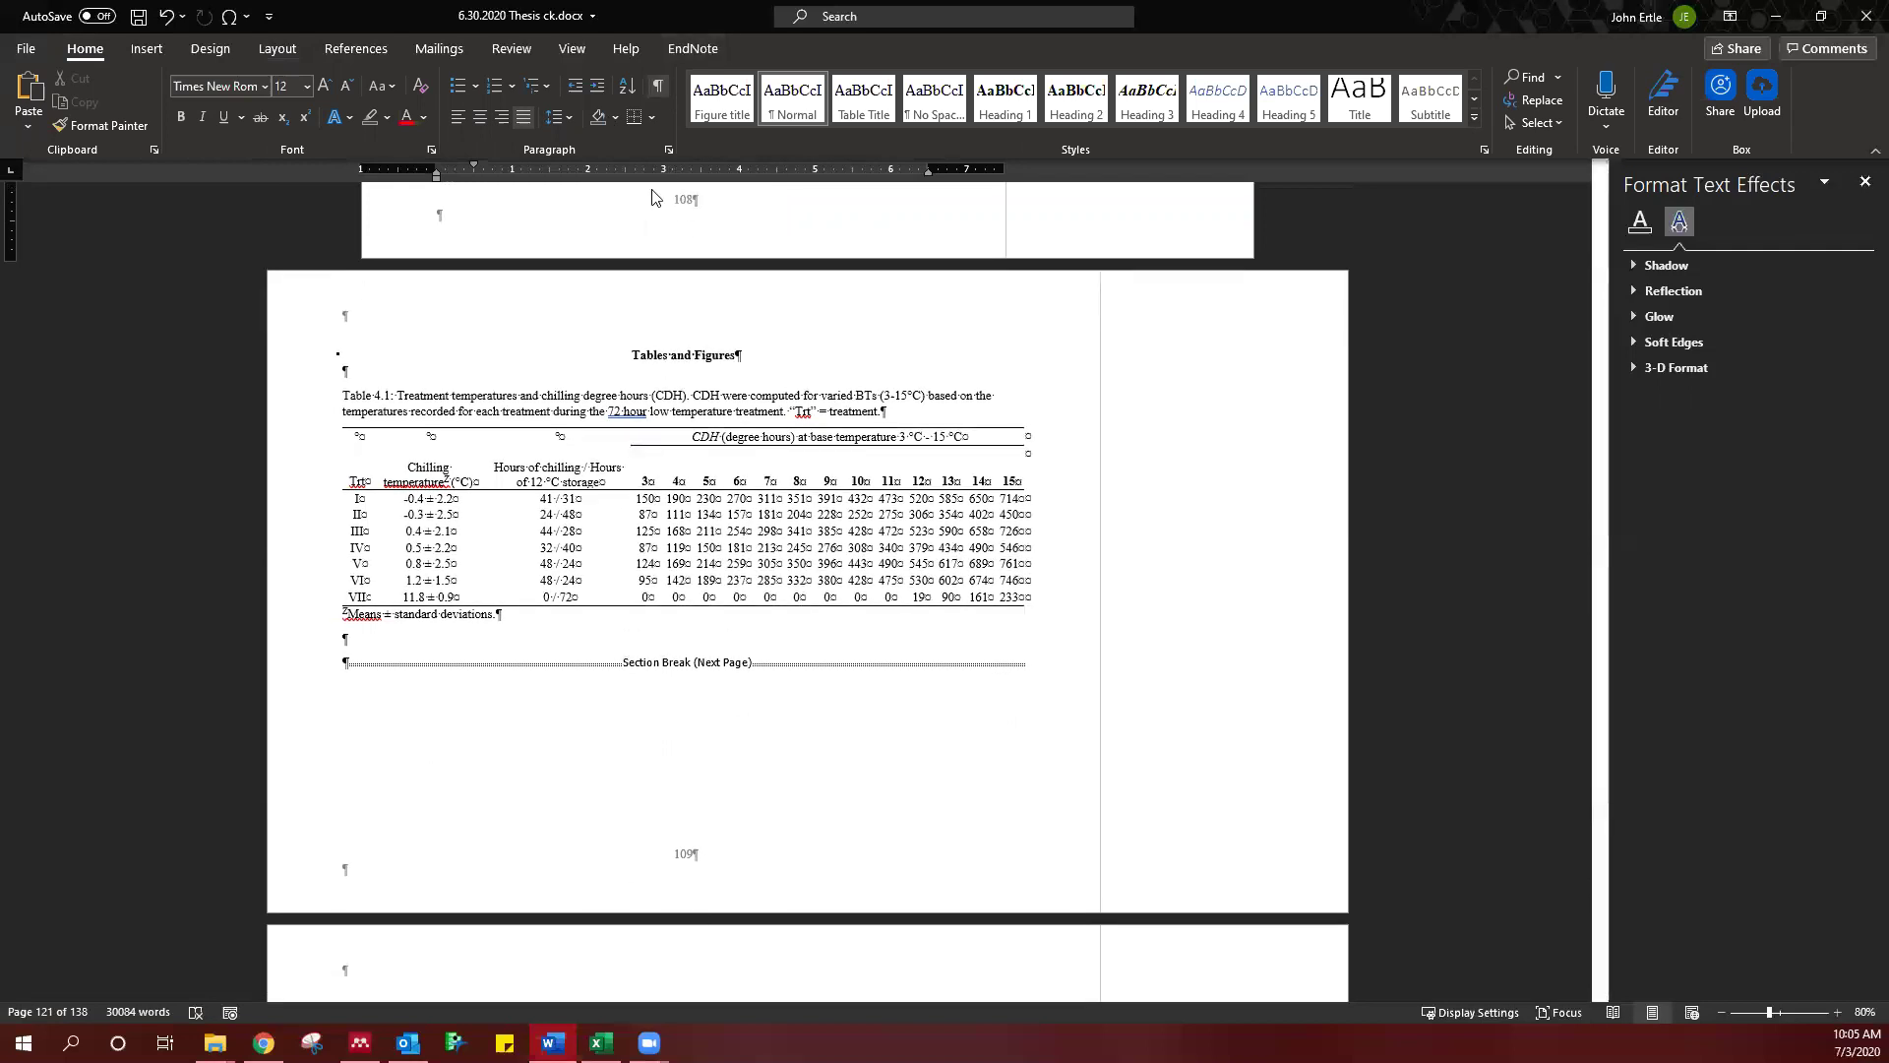
left_click(689, 843)
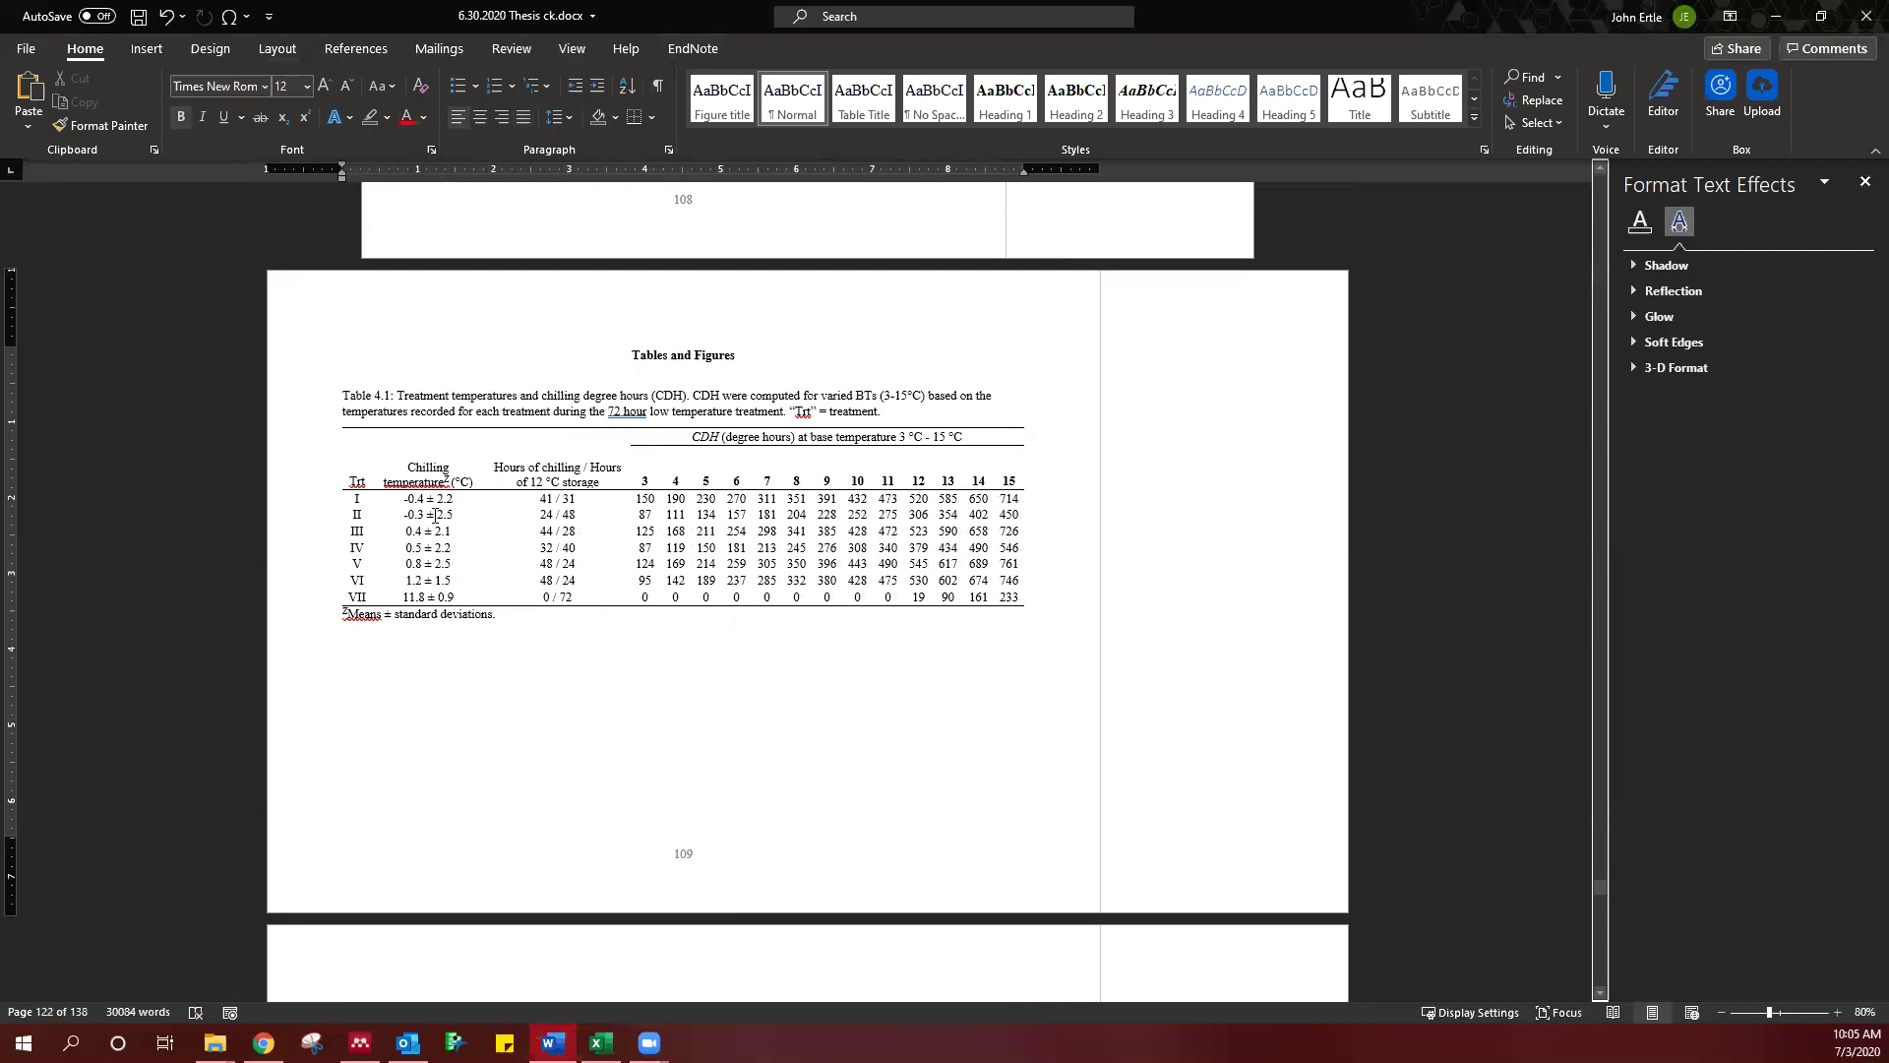
left_click(144, 49)
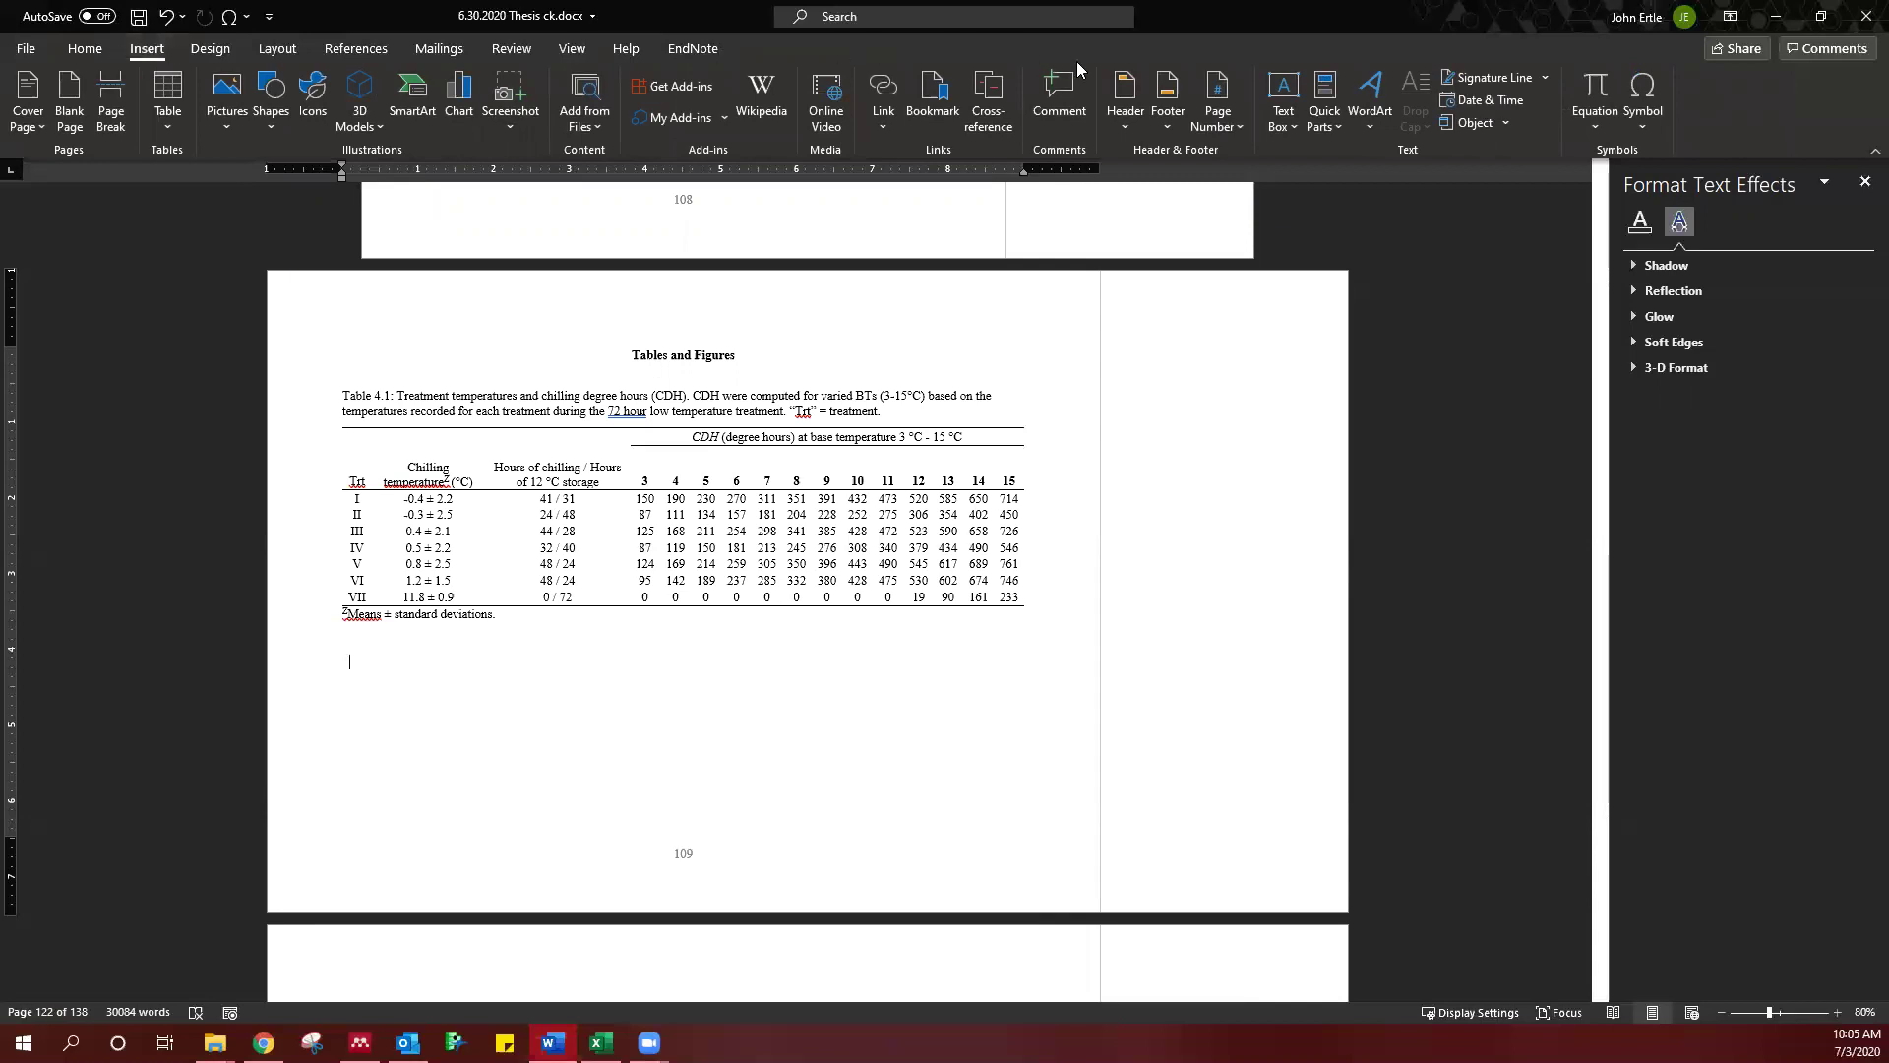
left_click(1216, 126)
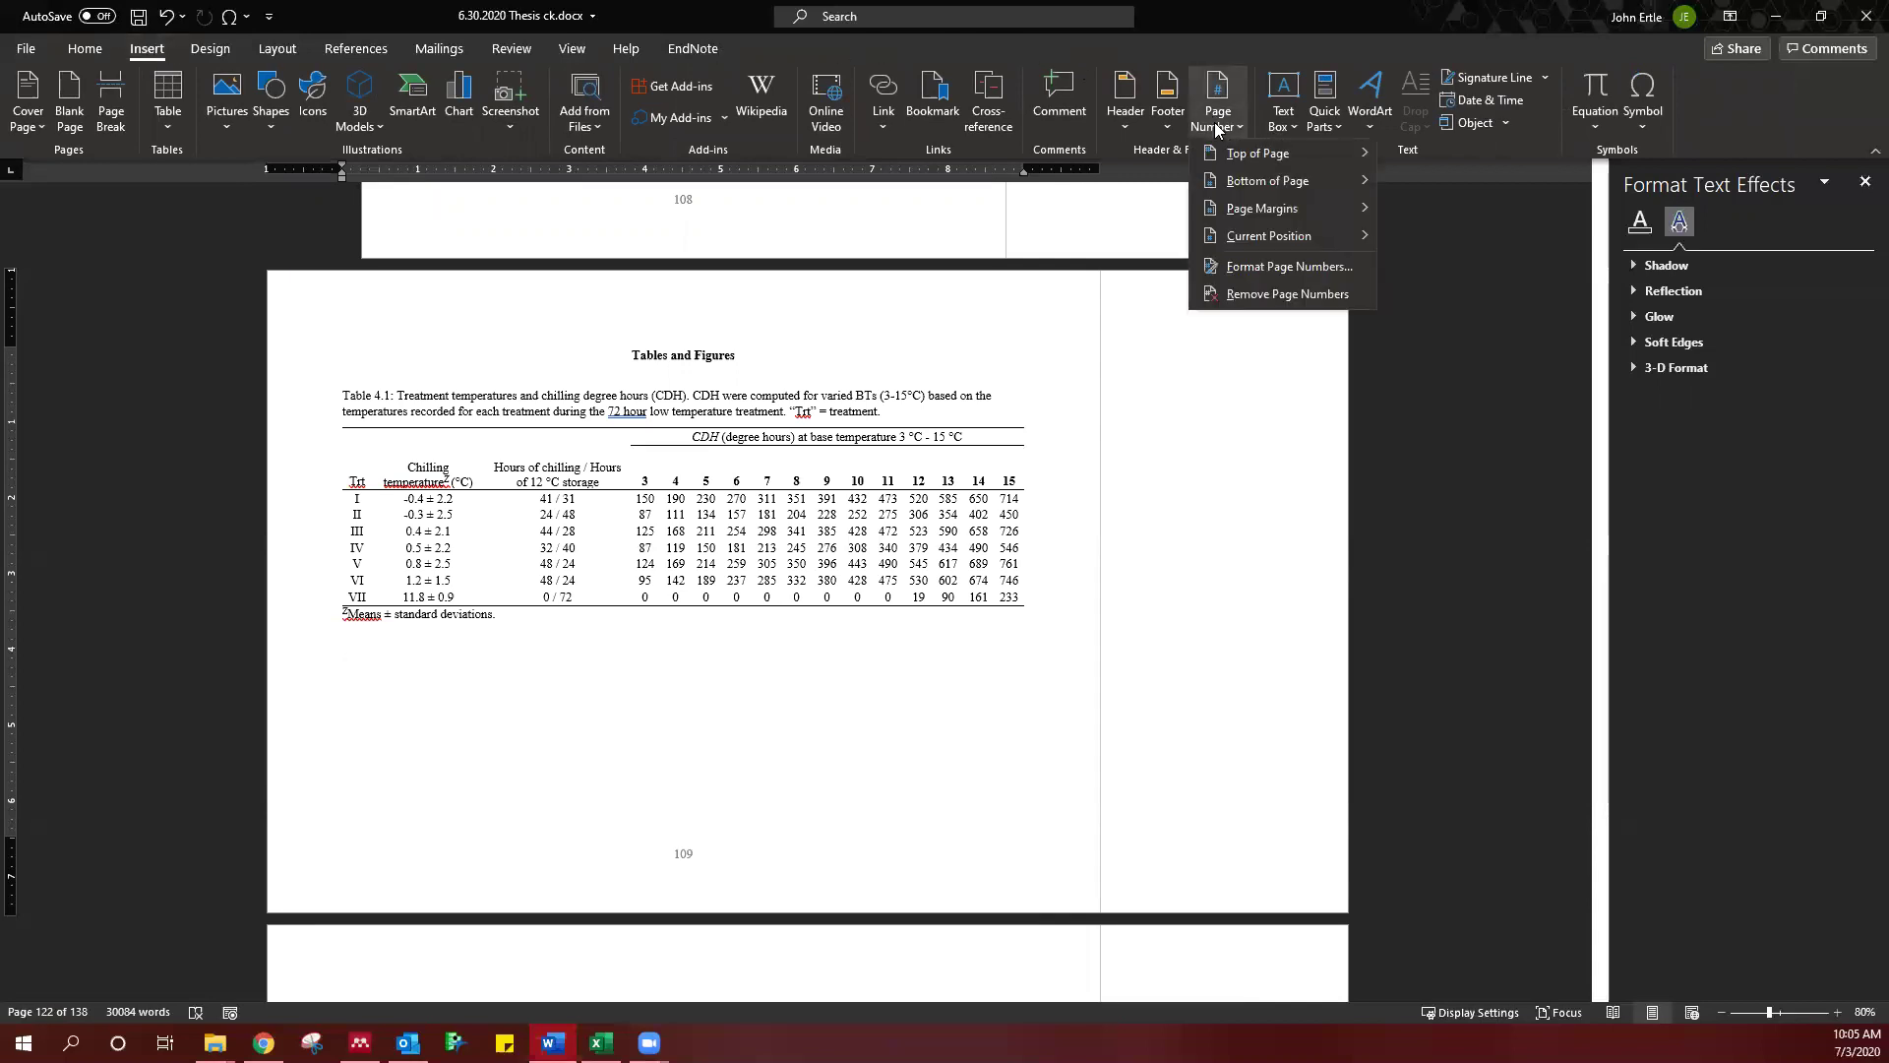
mouse_move(1313, 210)
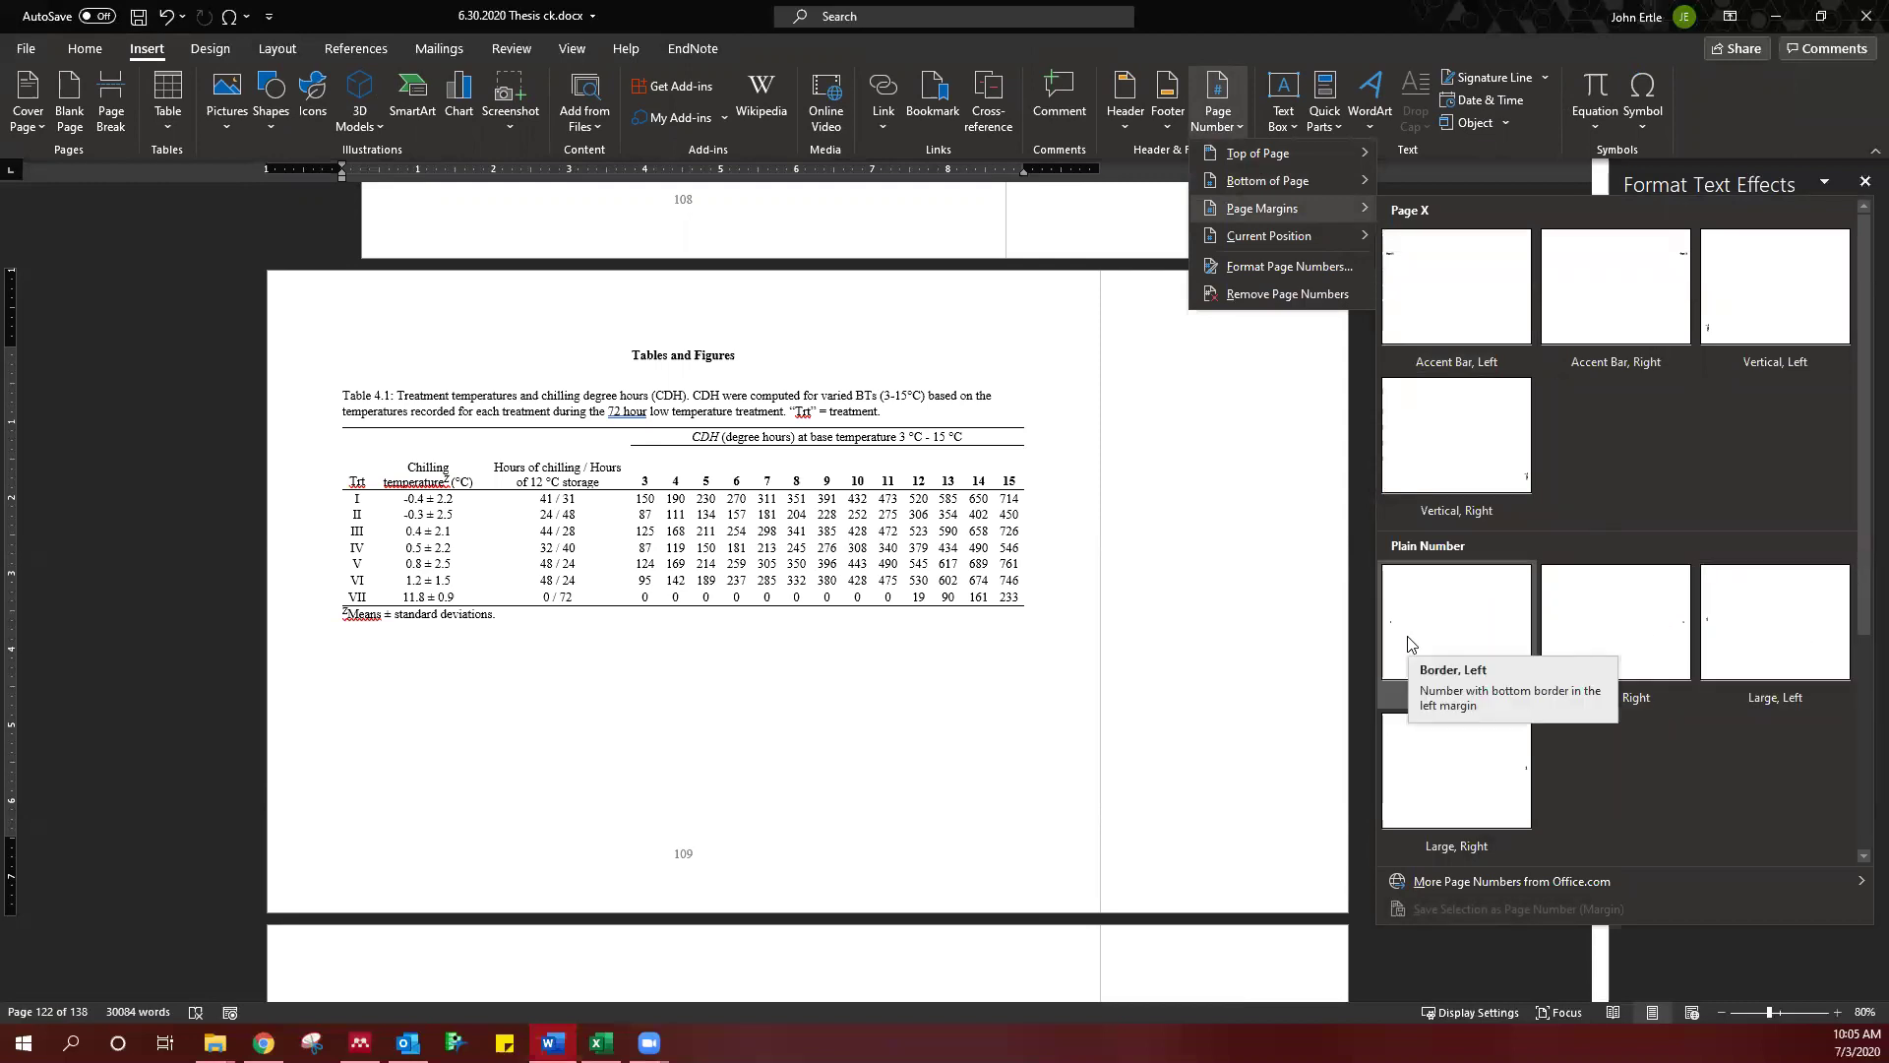
- Insert the Large left-margin page number on page 109
left_click(1788, 634)
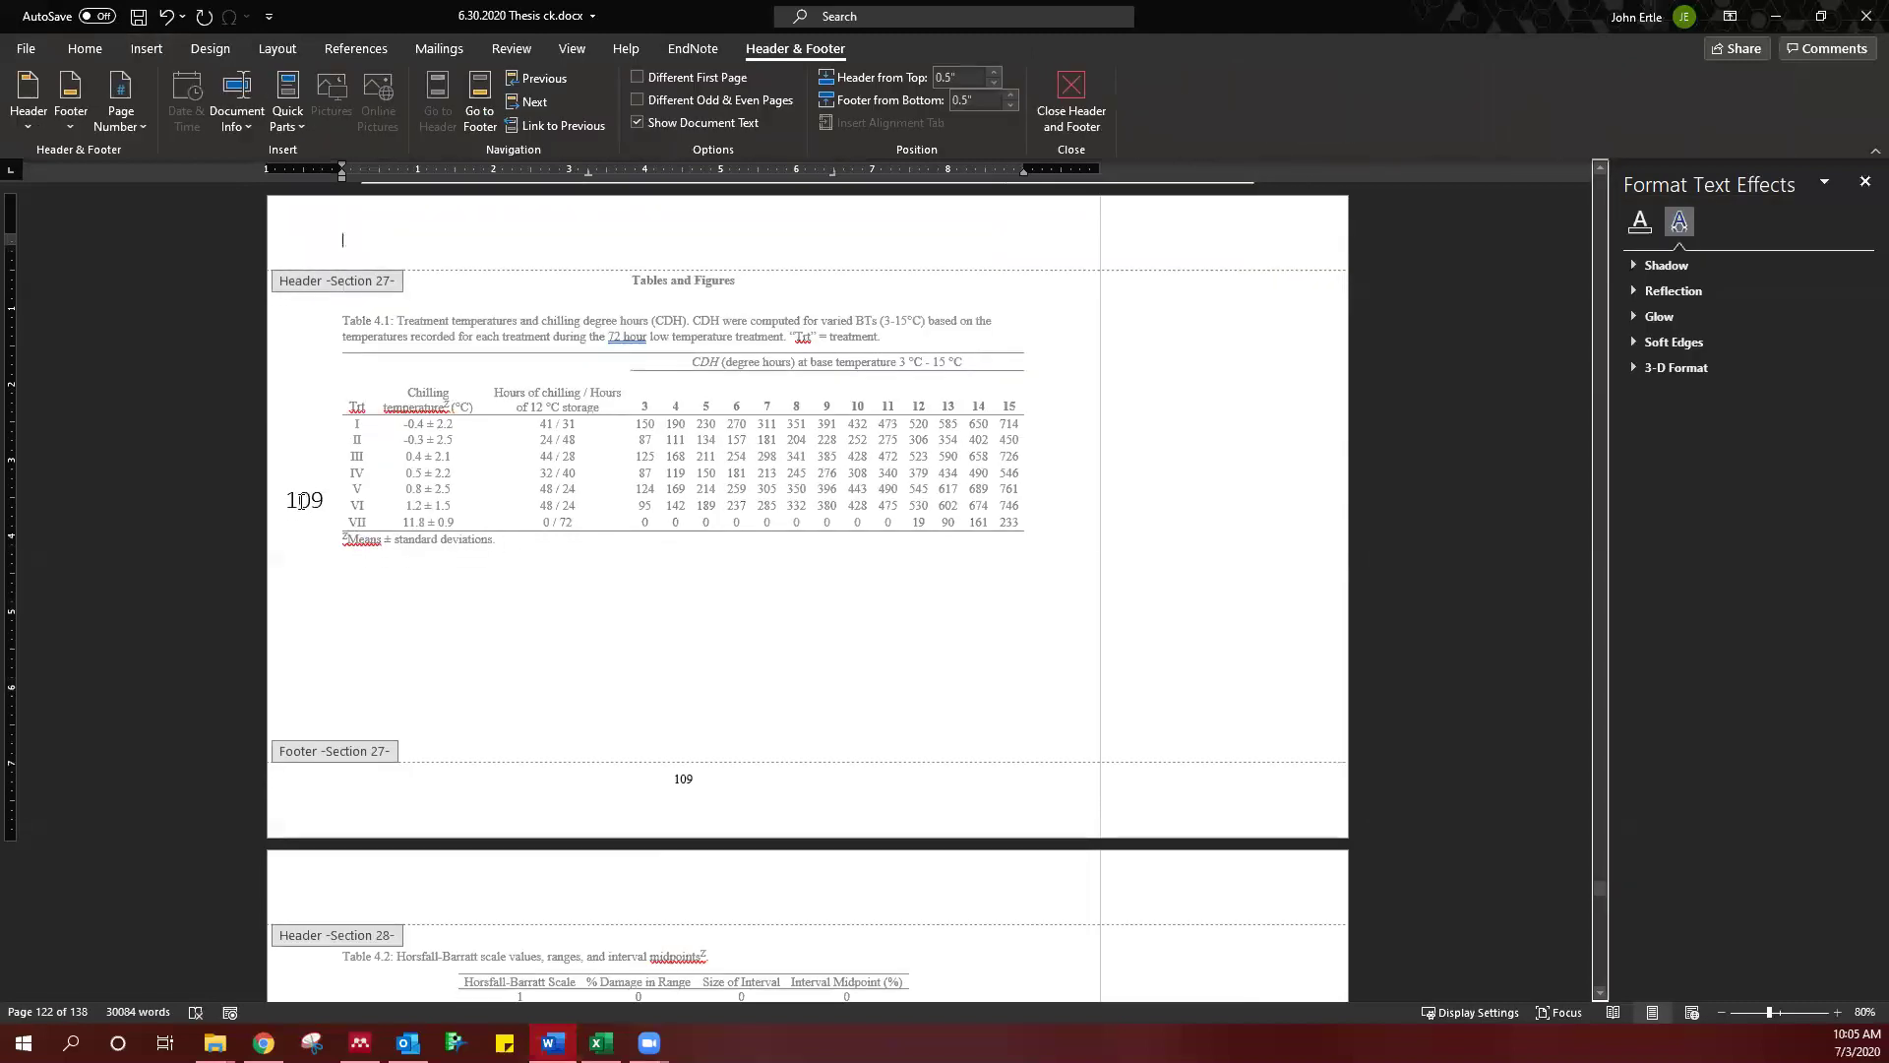
scroll(295, 521, "down", 5)
scroll(325, 520, "up", 4)
scroll(358, 518, "down", 10)
scroll(639, 774, "up", 3)
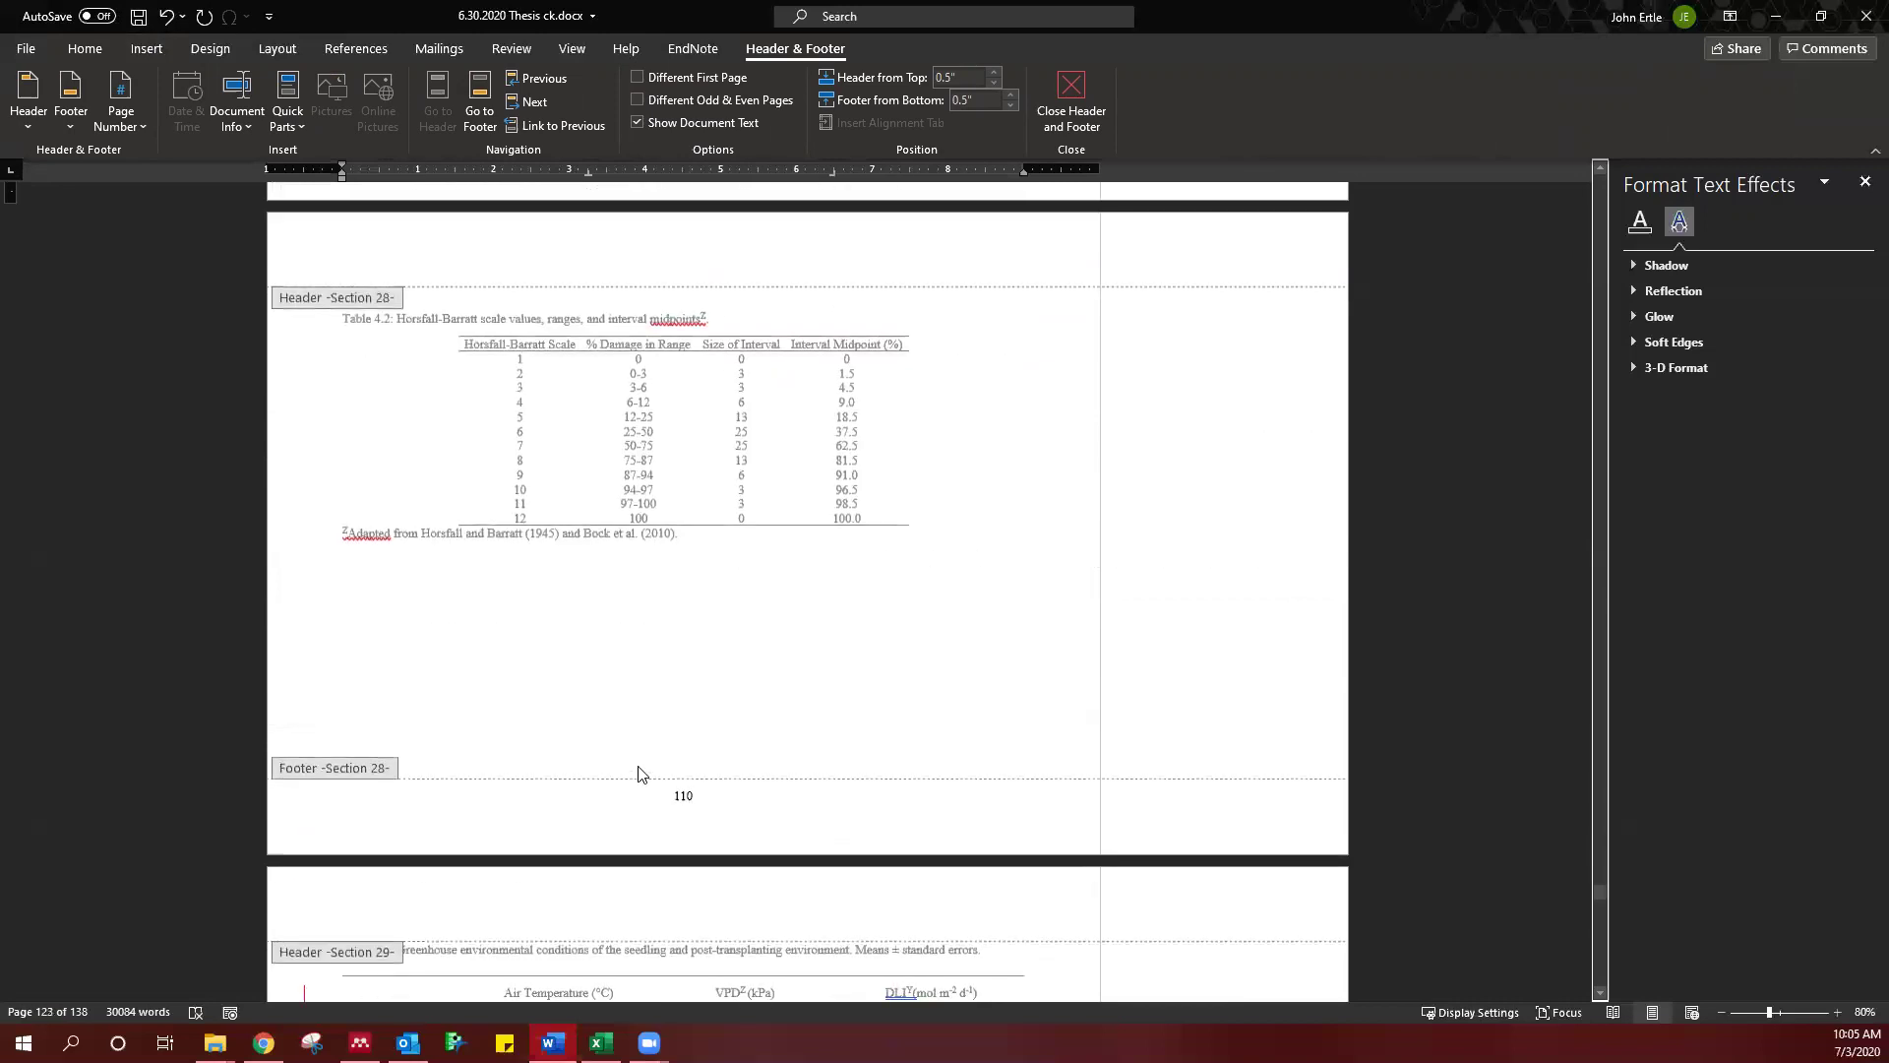
double_click(675, 596)
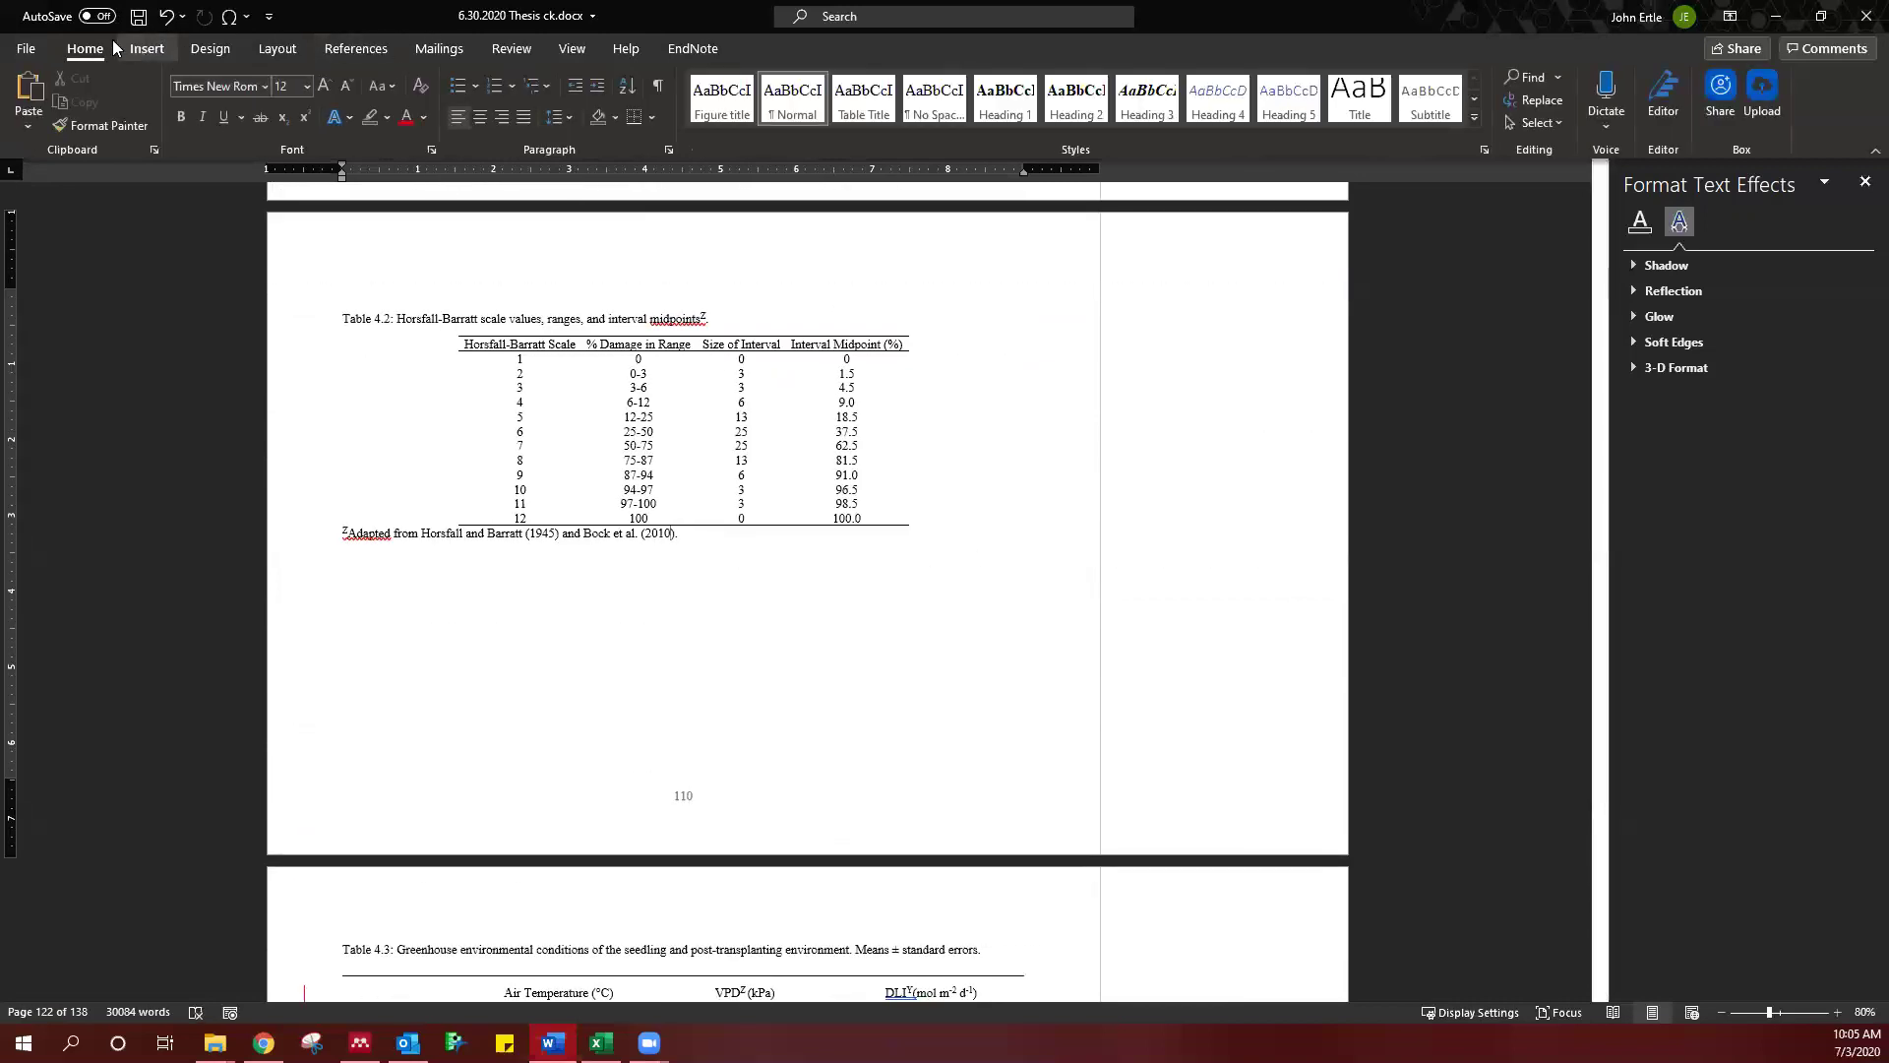
- Re-insert the large left-margin number on the selected Table 4.1 page content, then undo it
left_click(147, 49)
scroll(857, 544, "up", 11)
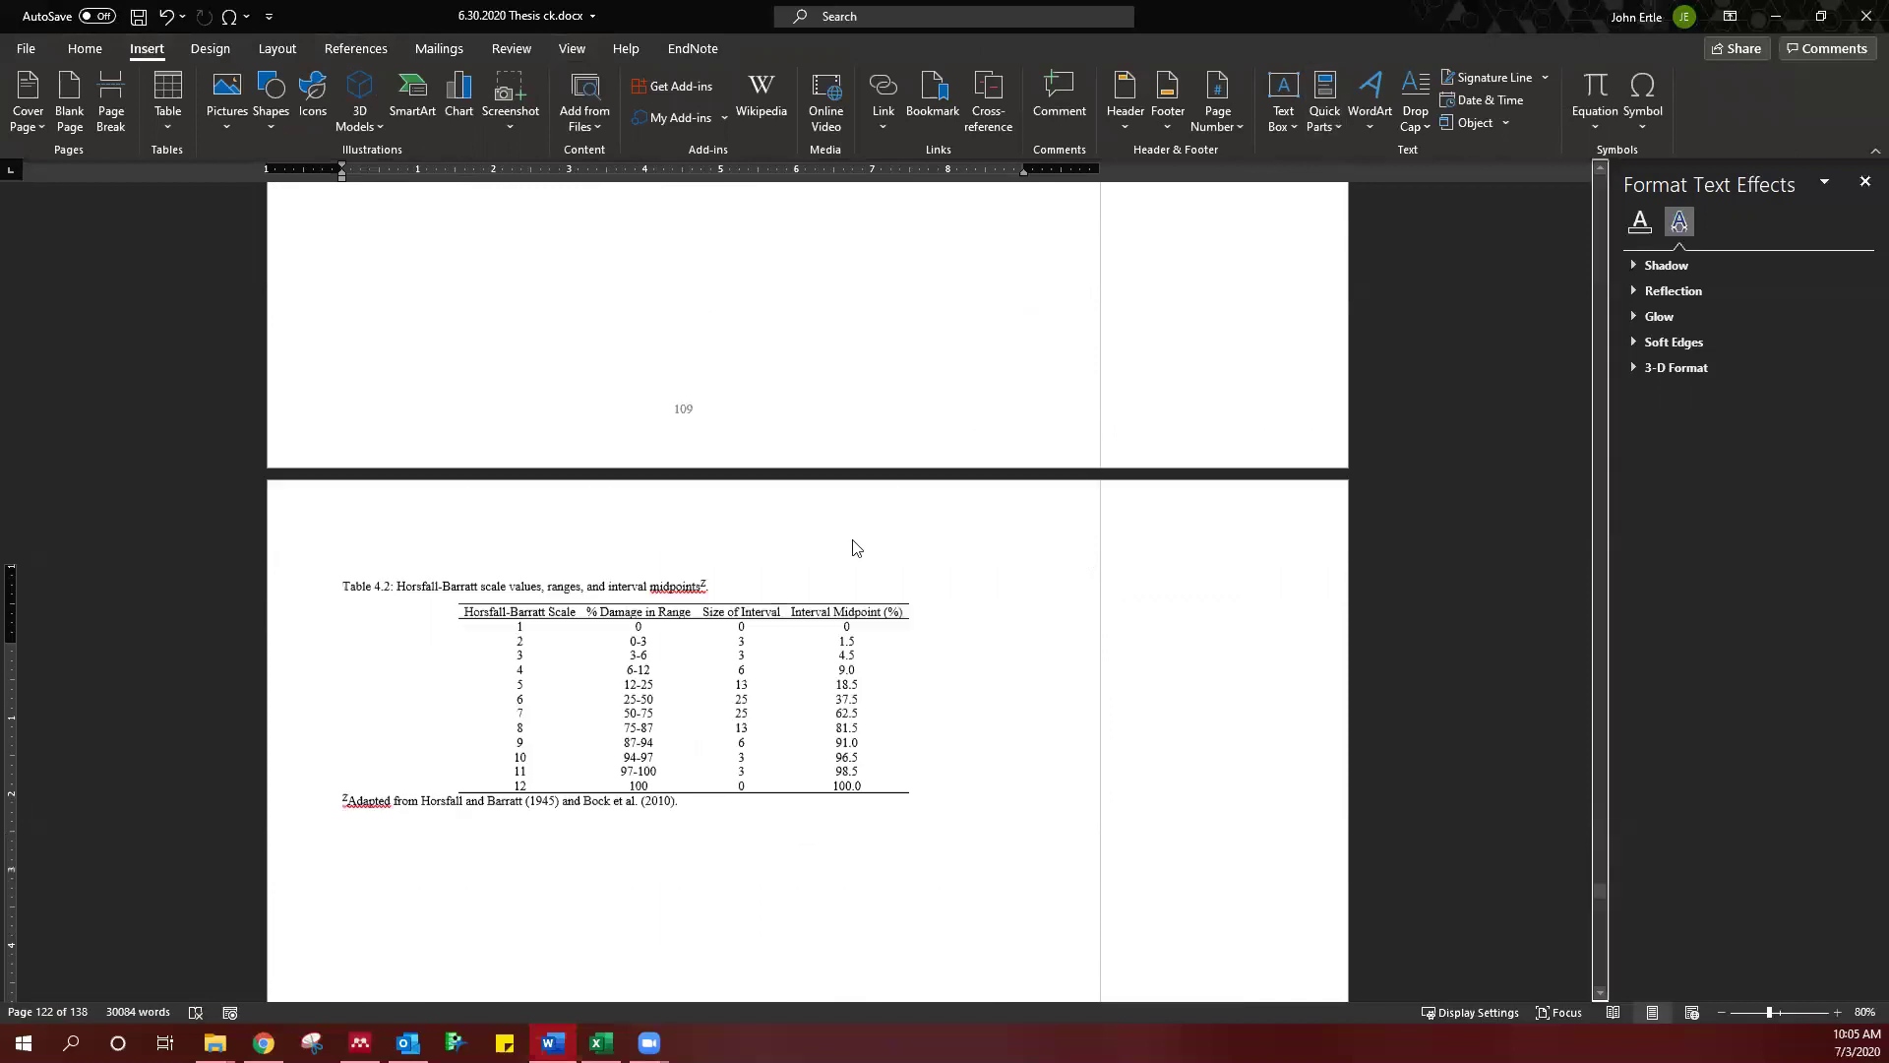
left_click_drag(406, 419, 992, 624)
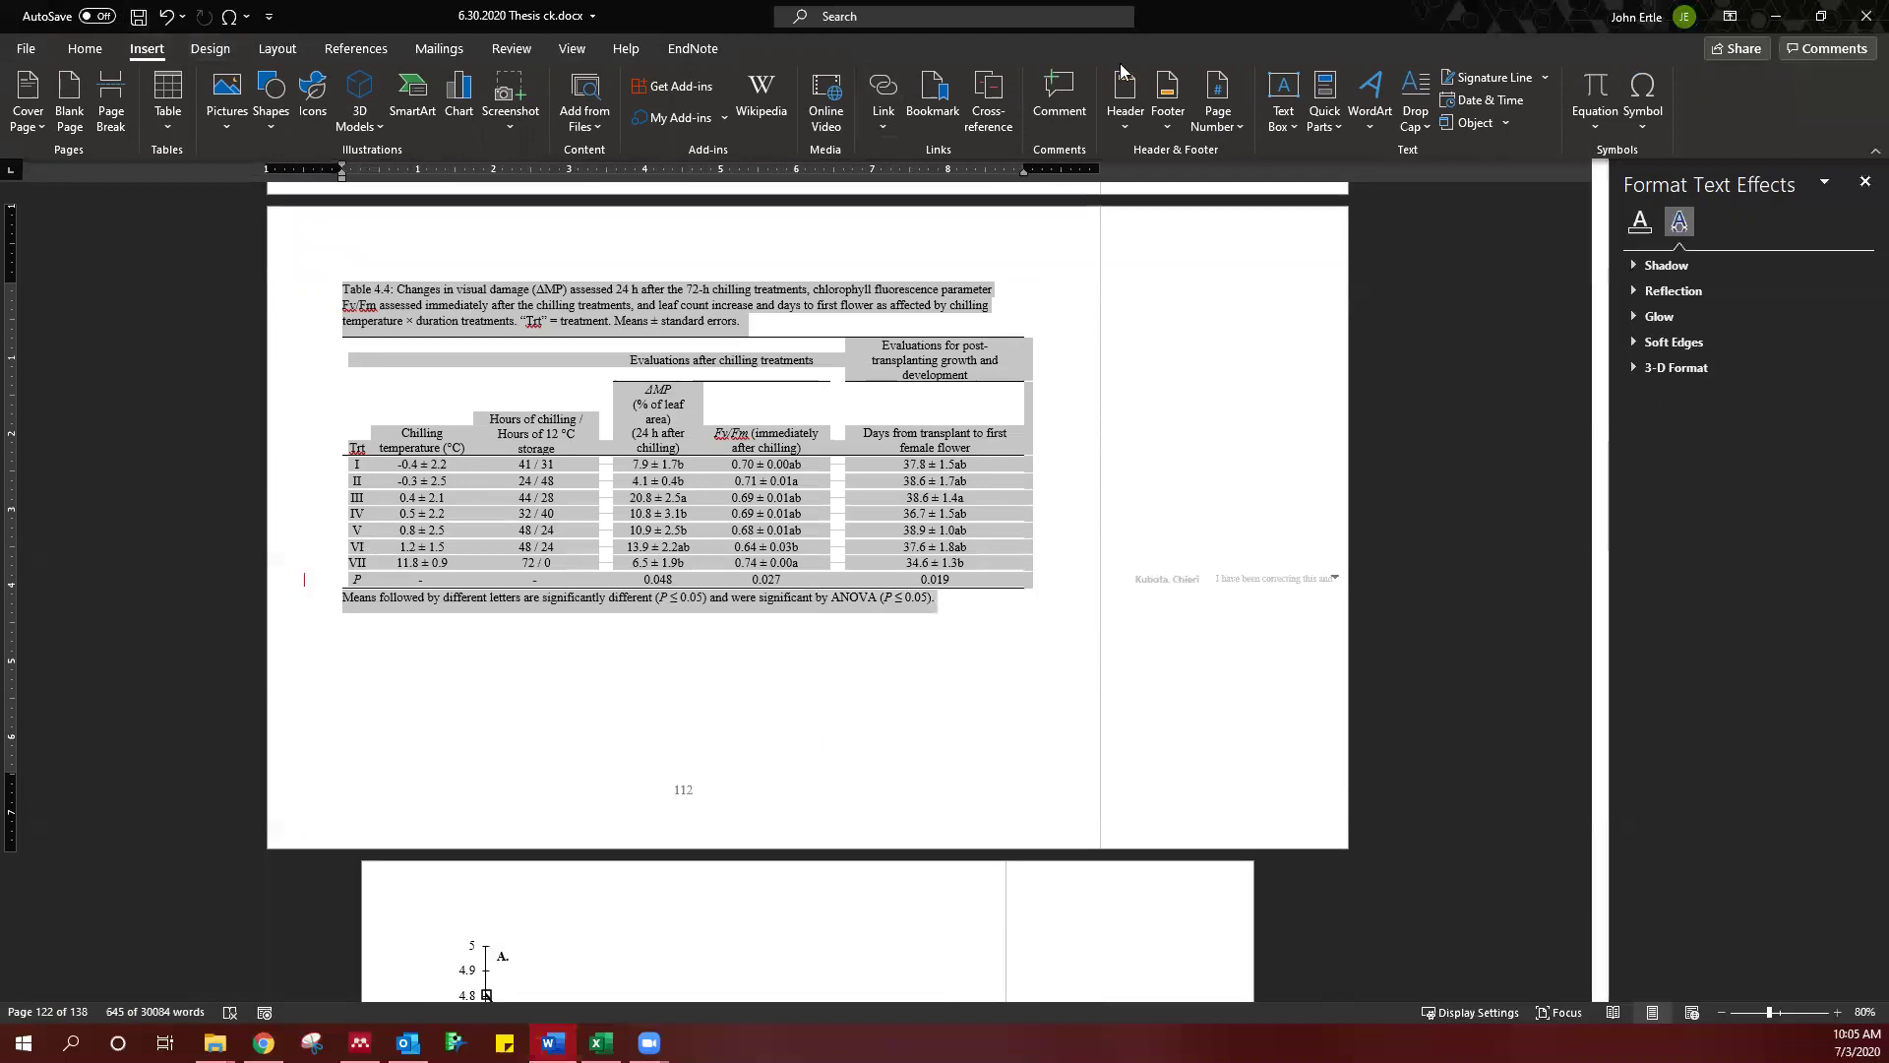
left_click(1218, 111)
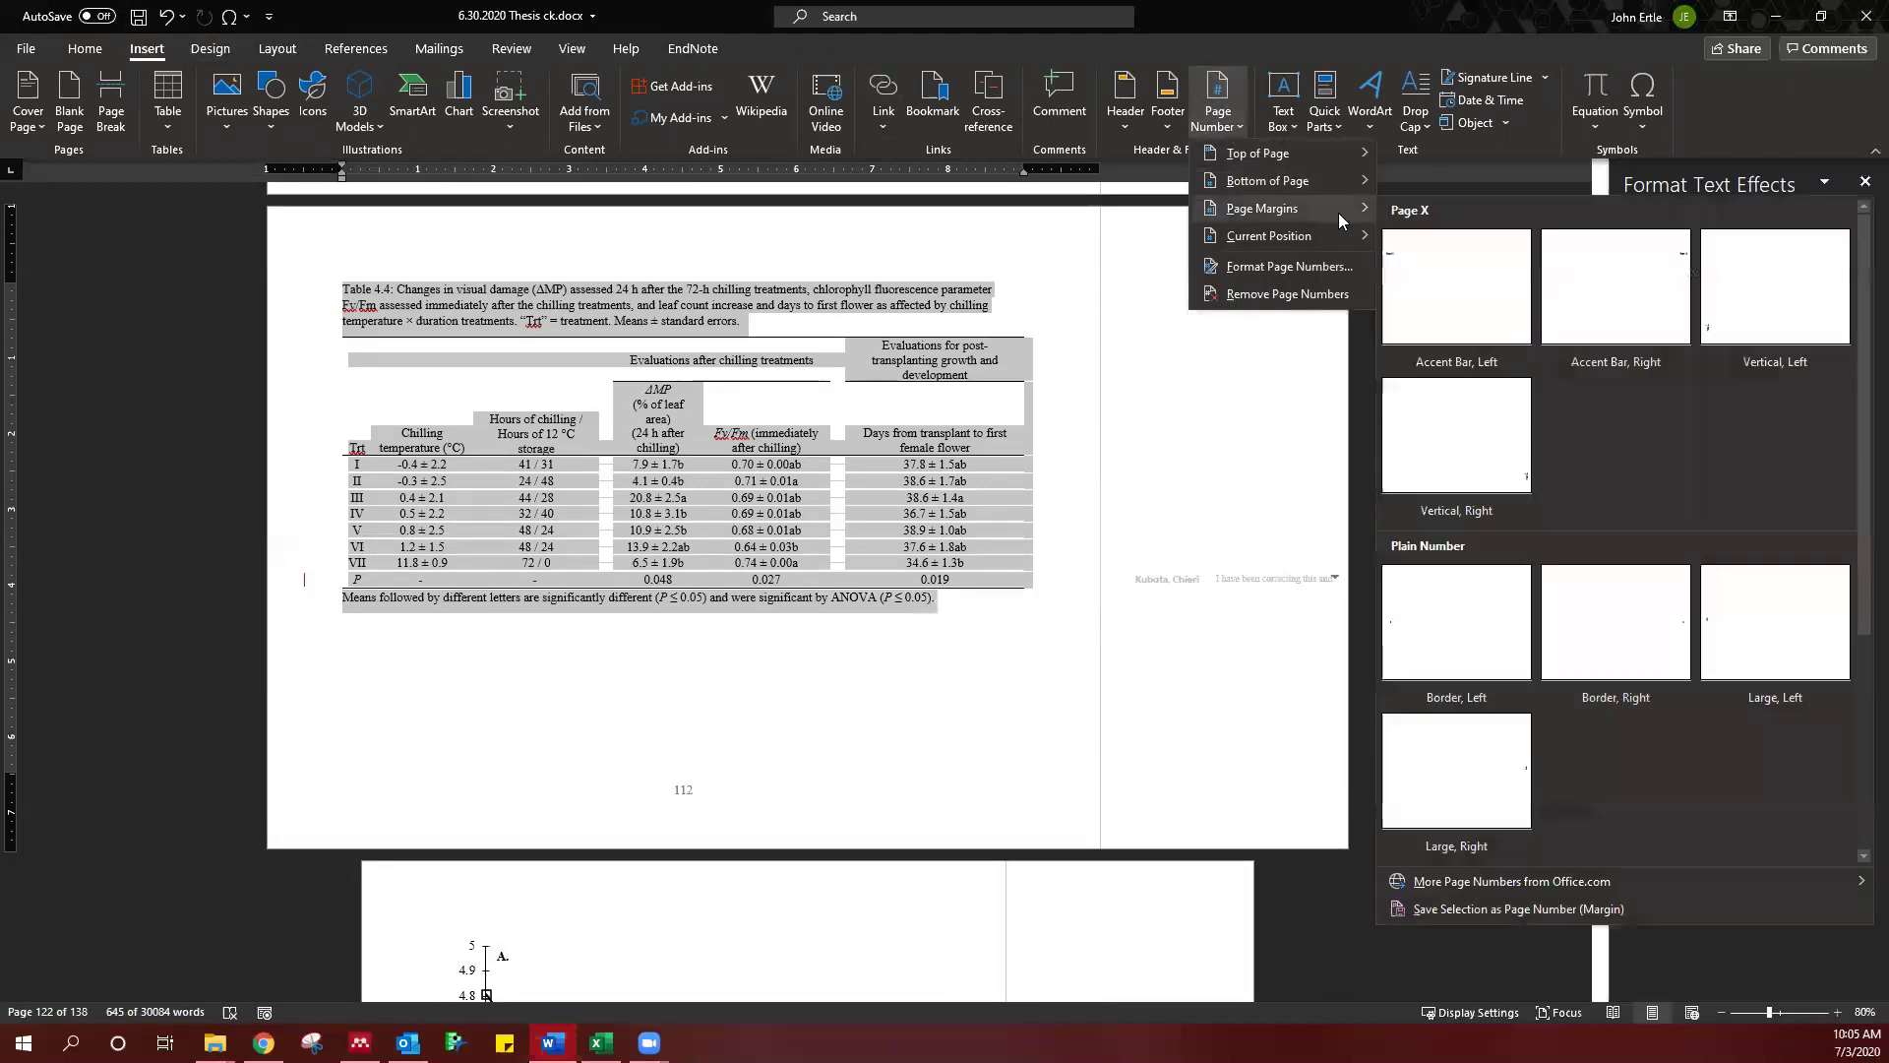
left_click(1748, 626)
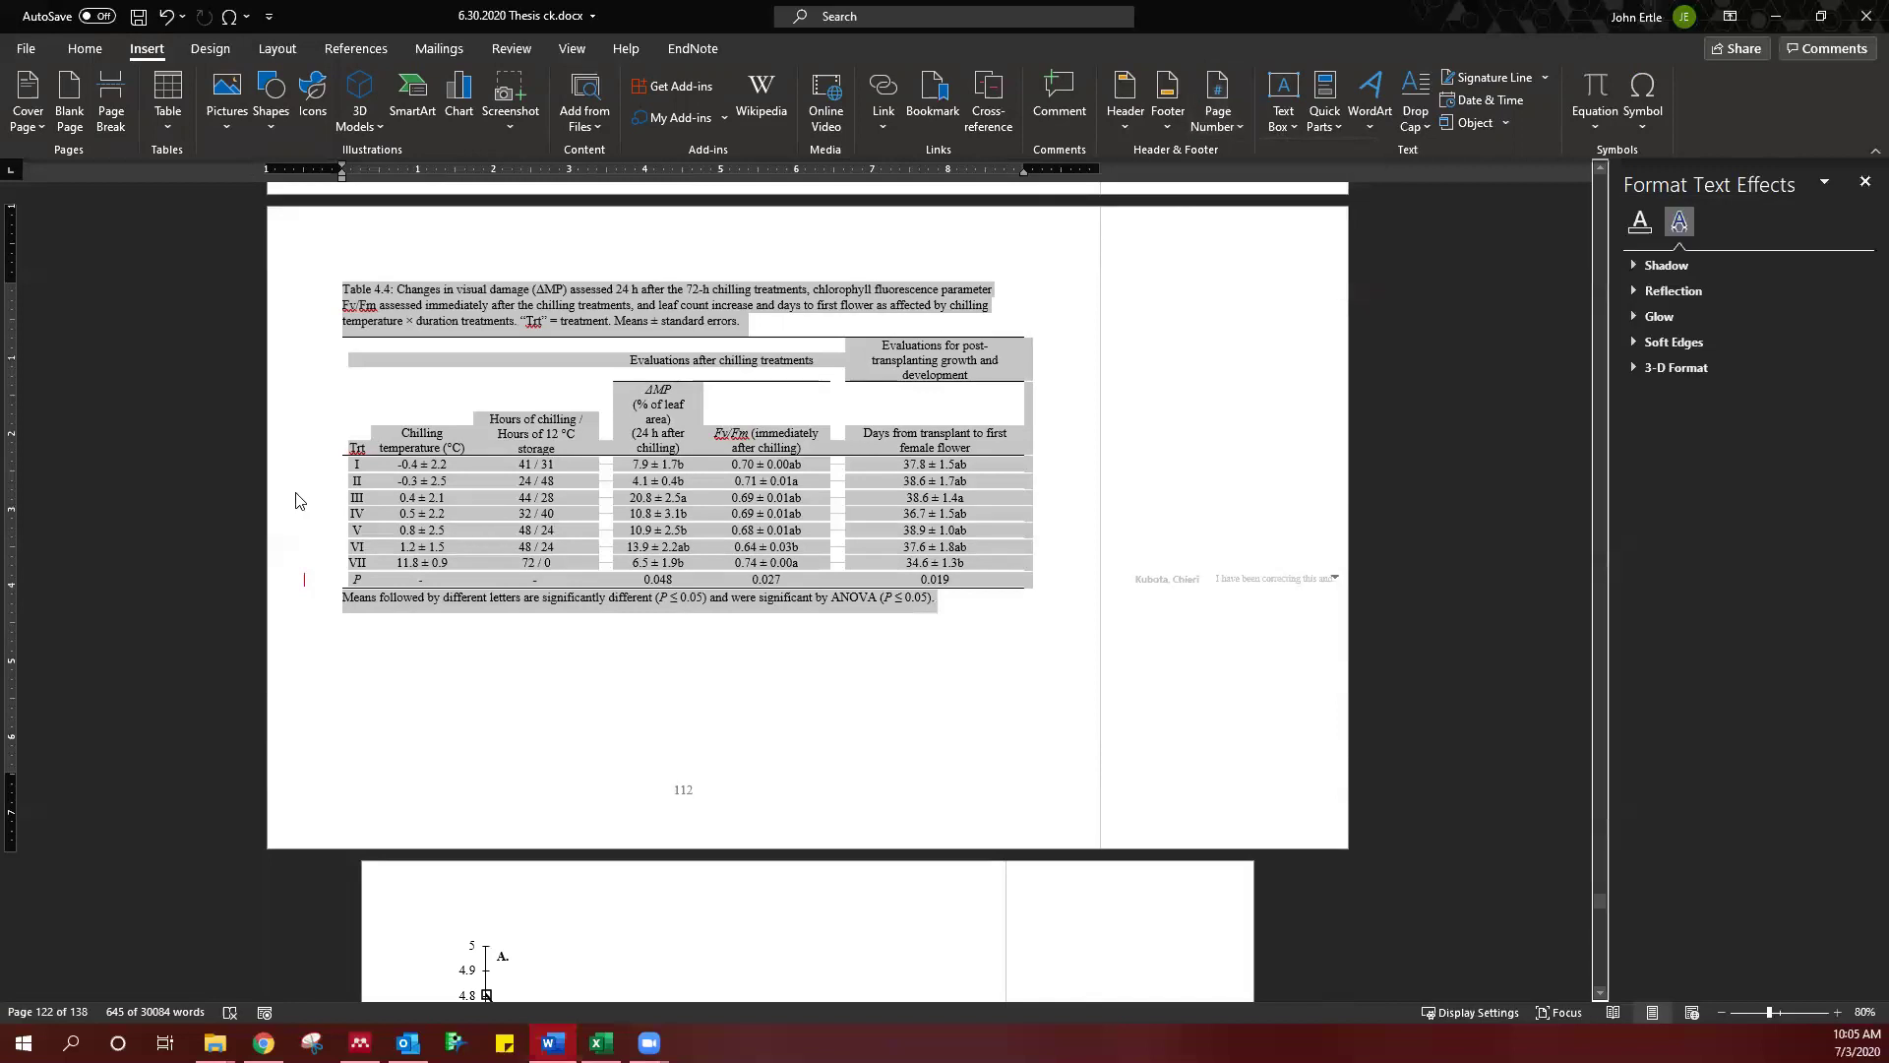
scroll(305, 448, "up", 15)
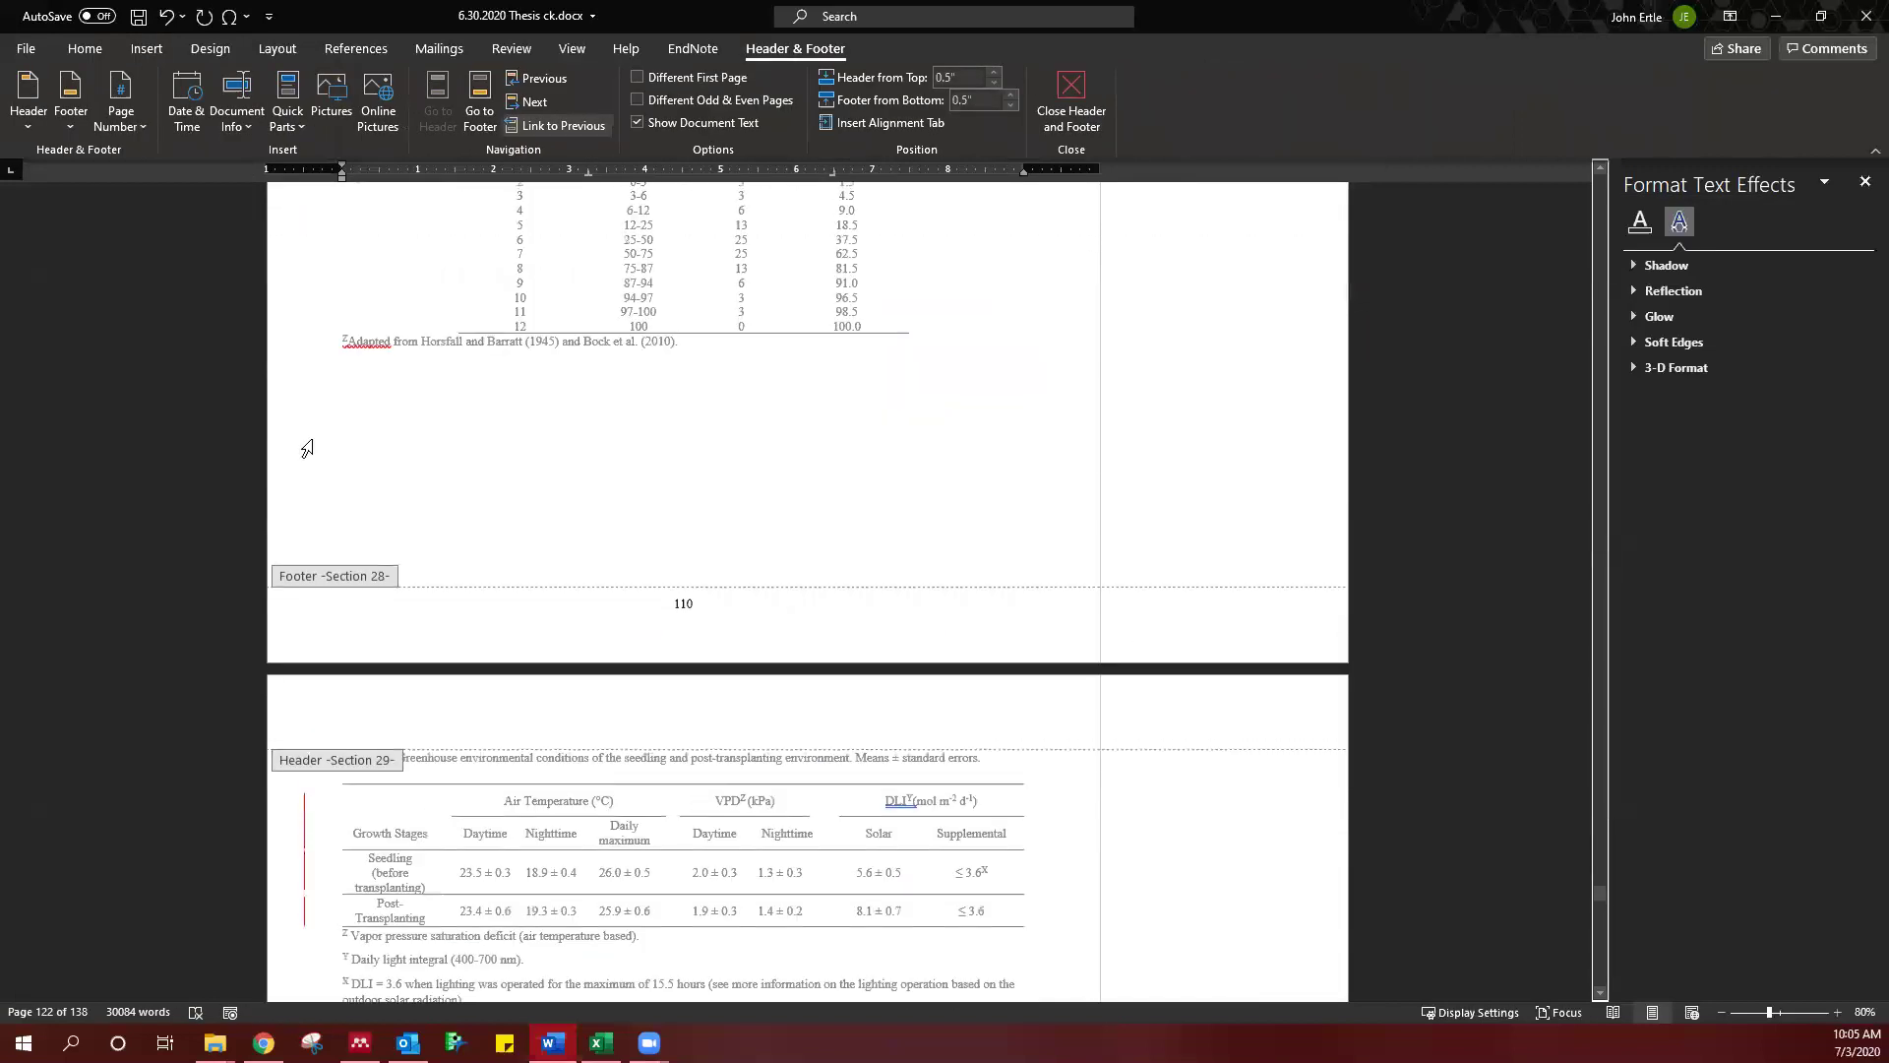
scroll(315, 447, "up", 2)
scroll(201, 303, "down", 3)
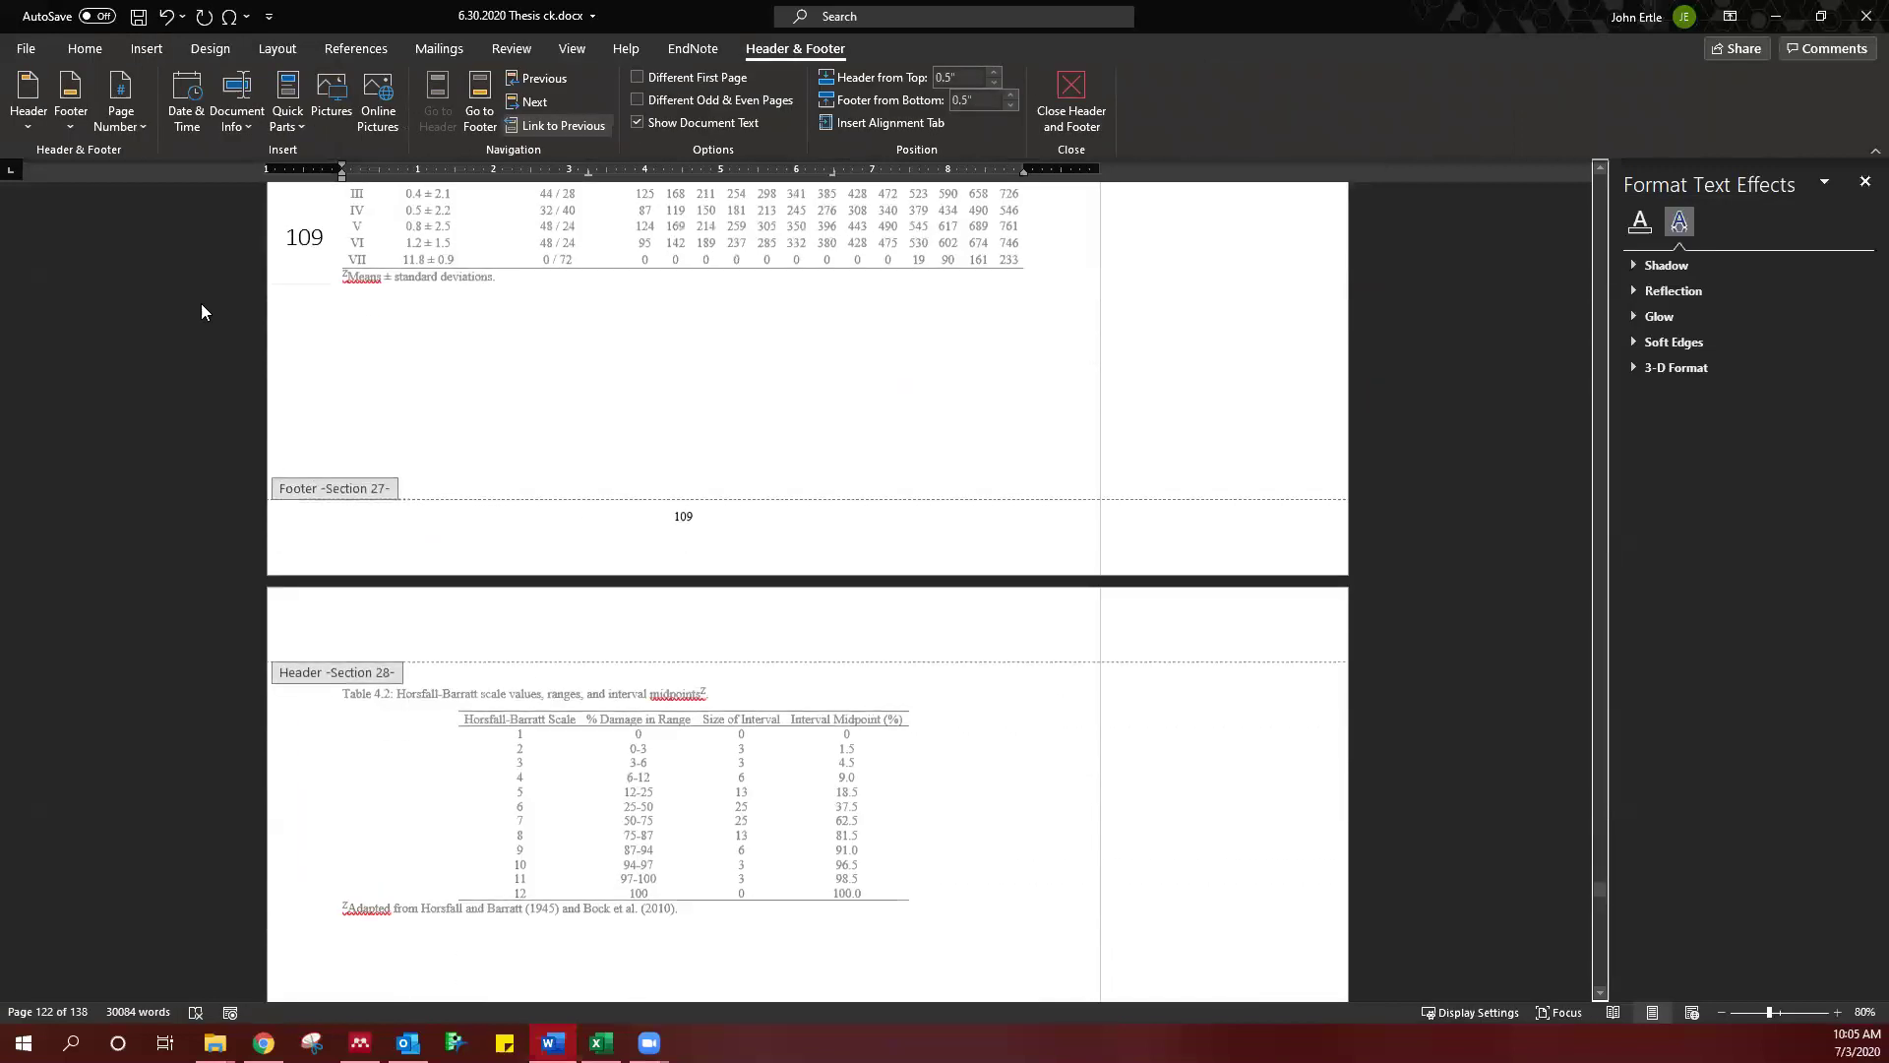
left_click(161, 17)
- Select from above Table 4.1 down through Table 4.4
scroll(222, 581, "up", 10)
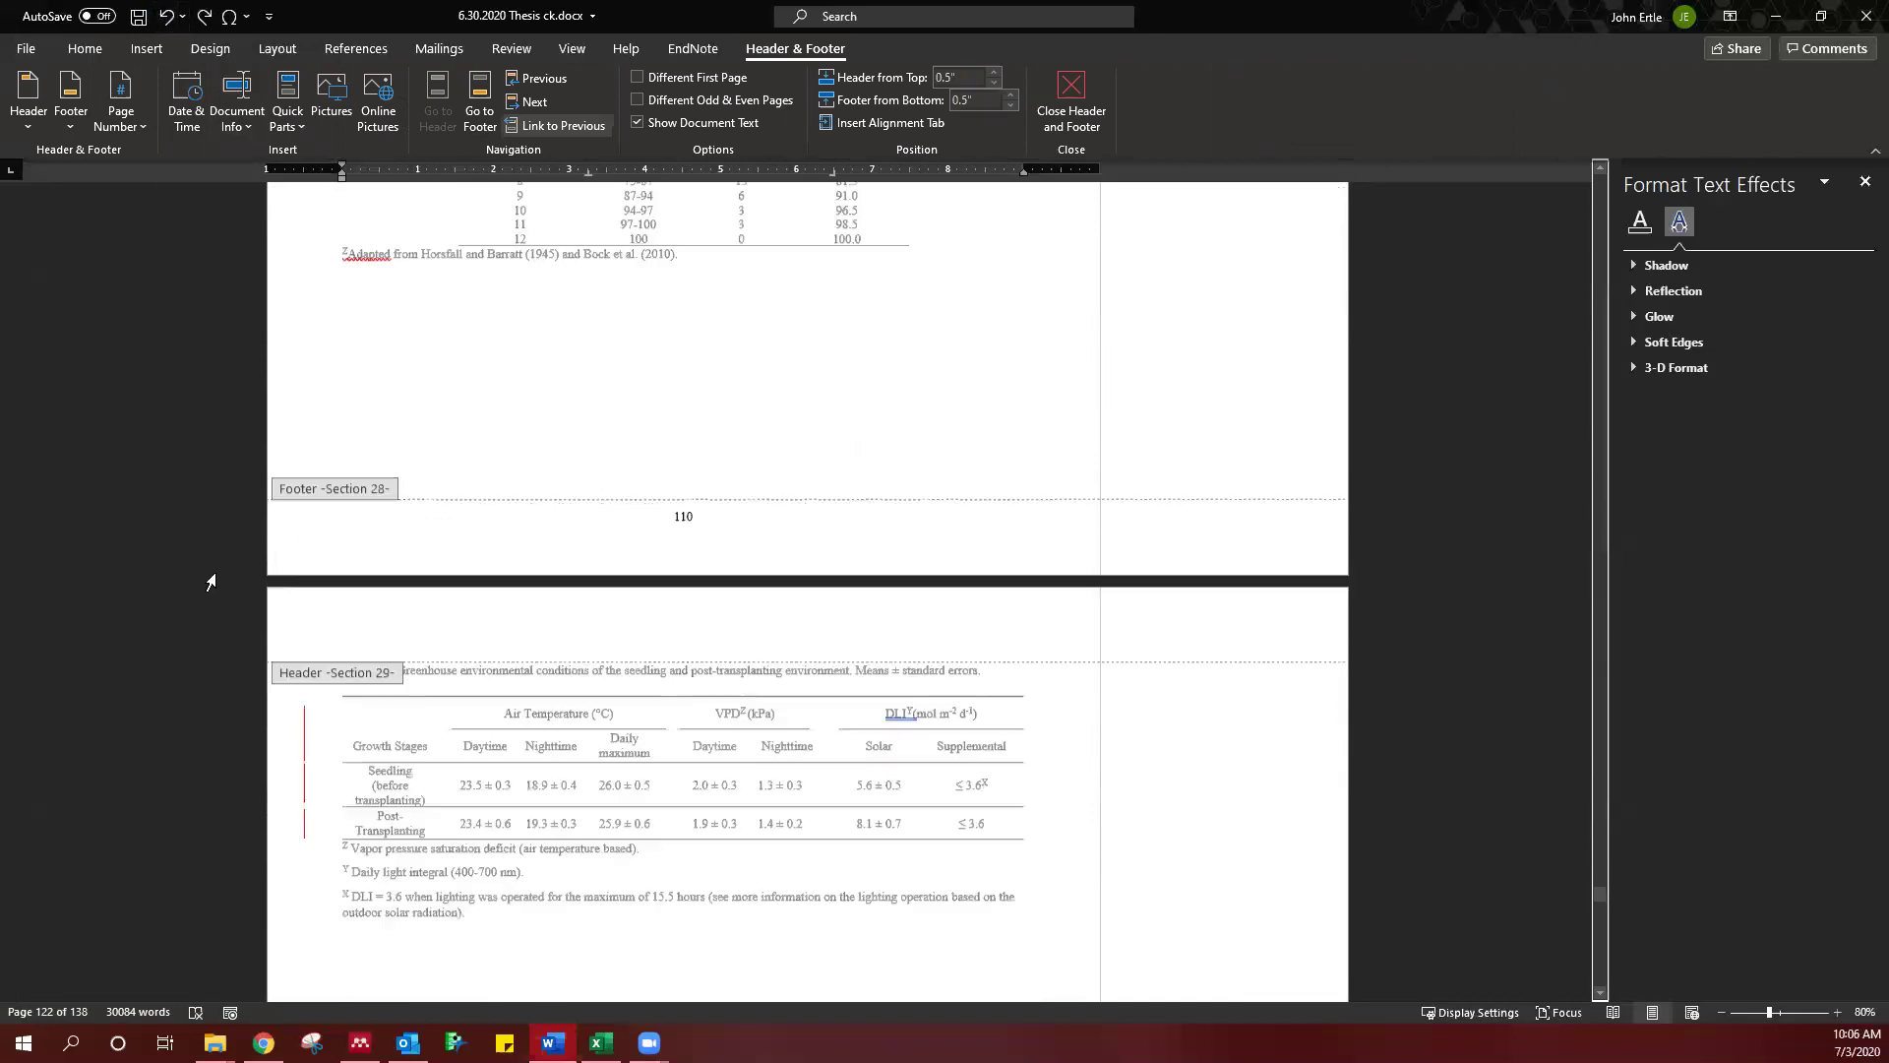
scroll(305, 531, "up", 3)
scroll(311, 528, "down", 4)
double_click(313, 529)
left_click(339, 422)
key("shift+Down")
key("shift+Down")
key("shift+Down")
key("shift+Down")
key("shift+Down")
key("shift+Down")
key("shift+Down")
key("shift+Down")
key("shift+Down")
key("shift+Down")
key("shift+Down")
key("shift+Down")
key("shift+Down")
key("shift+Down")
key("shift+Down")
key("shift+Down")
key("shift+Down")
key("shift+Down")
key("shift+Down")
key("shift+Down")
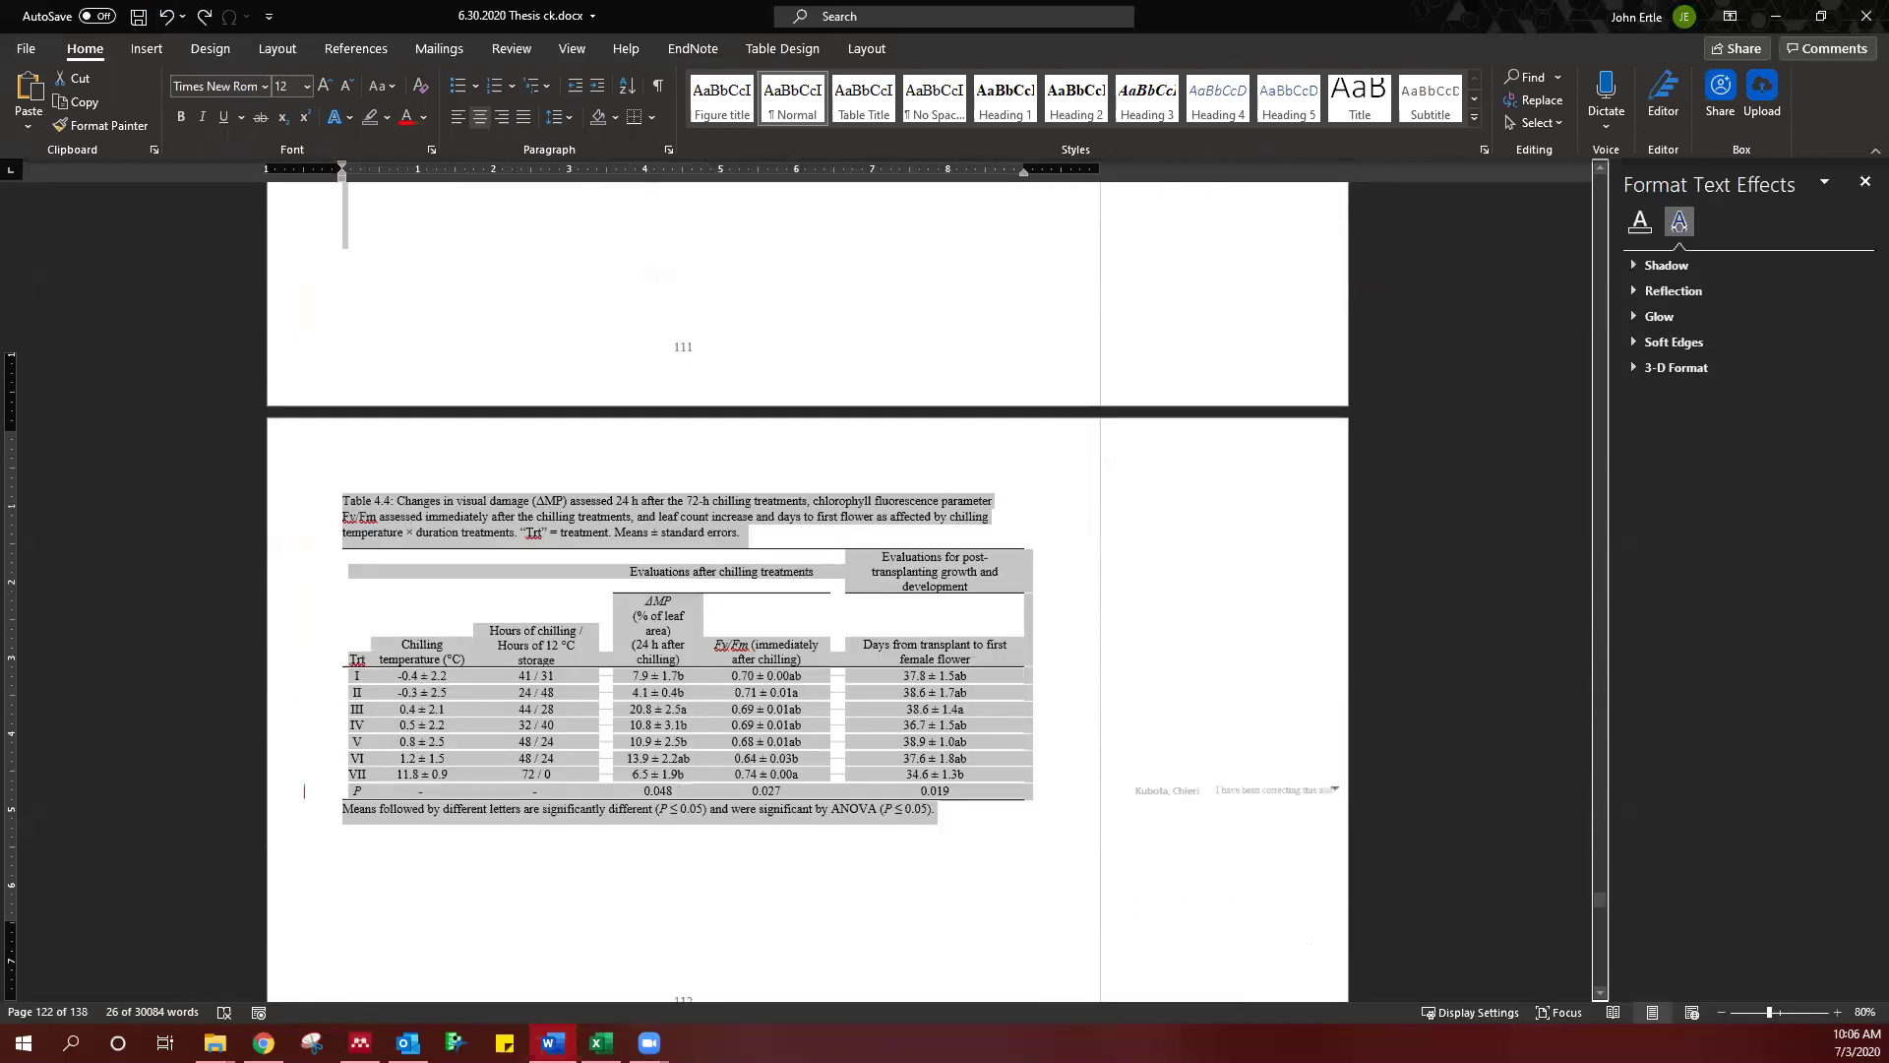
key("shift+Down")
key("shift+Down")
key("shift+Down")
key("shift+Down")
key("shift+Down")
key("shift+Down")
key("shift+Down")
key("shift+Down")
key("shift+Down")
key("shift+Down")
key("shift+Down")
key("shift+Down")
key("shift+Down")
key("shift+Down")
key("shift+Down")
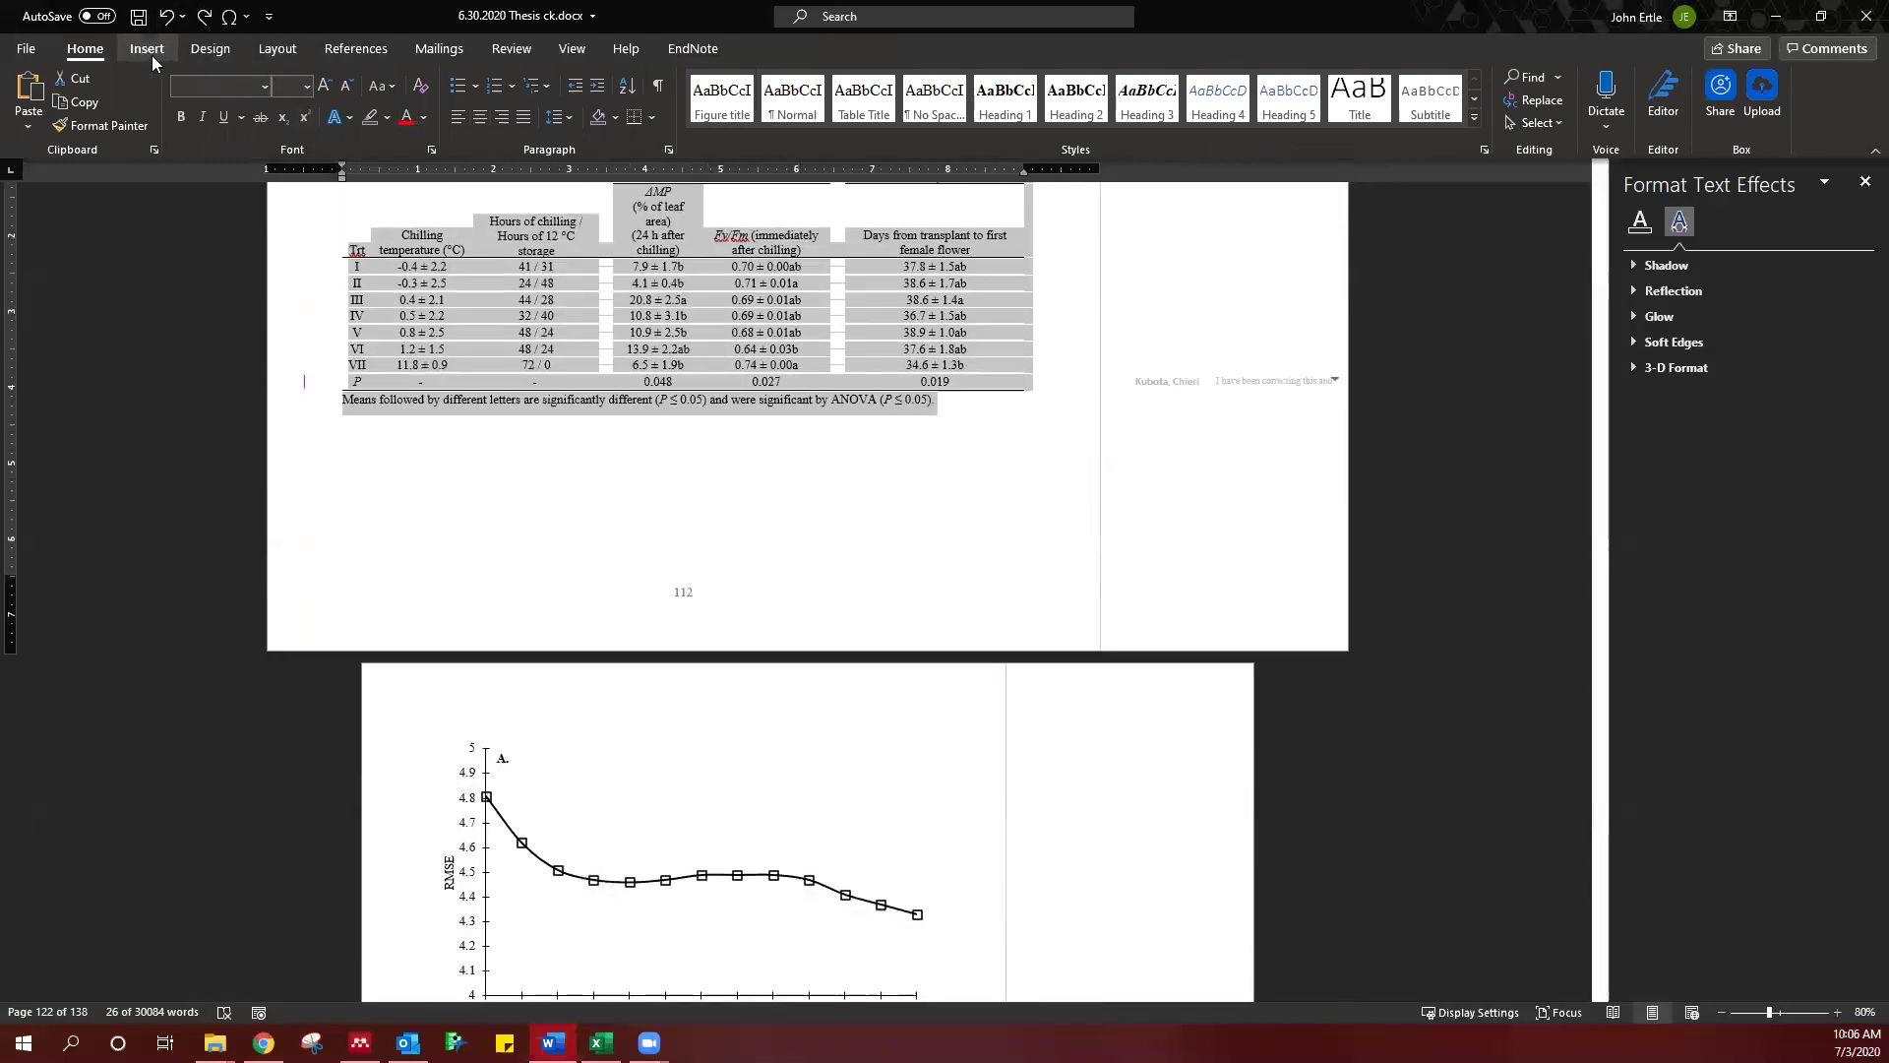
- Add the large left-margin page number to the selected table pages
left_click(146, 48)
left_click(1238, 128)
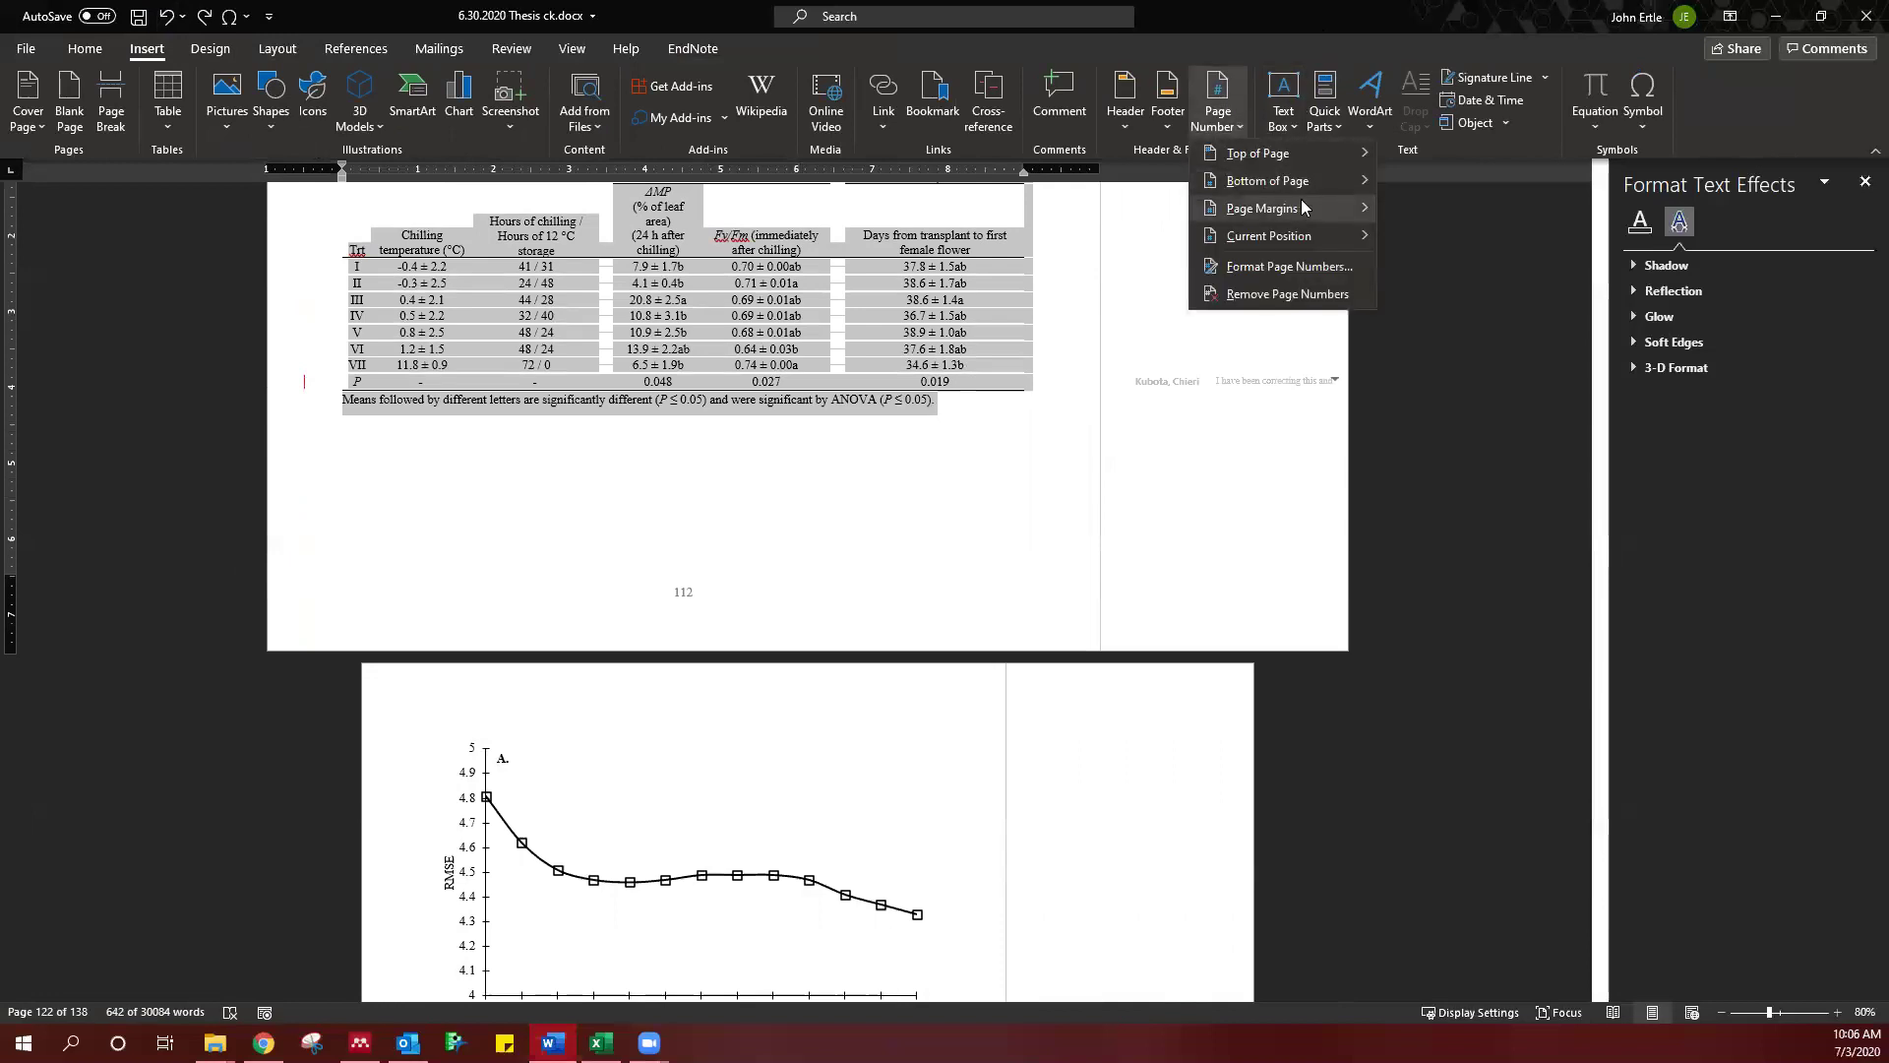
mouse_move(1344, 206)
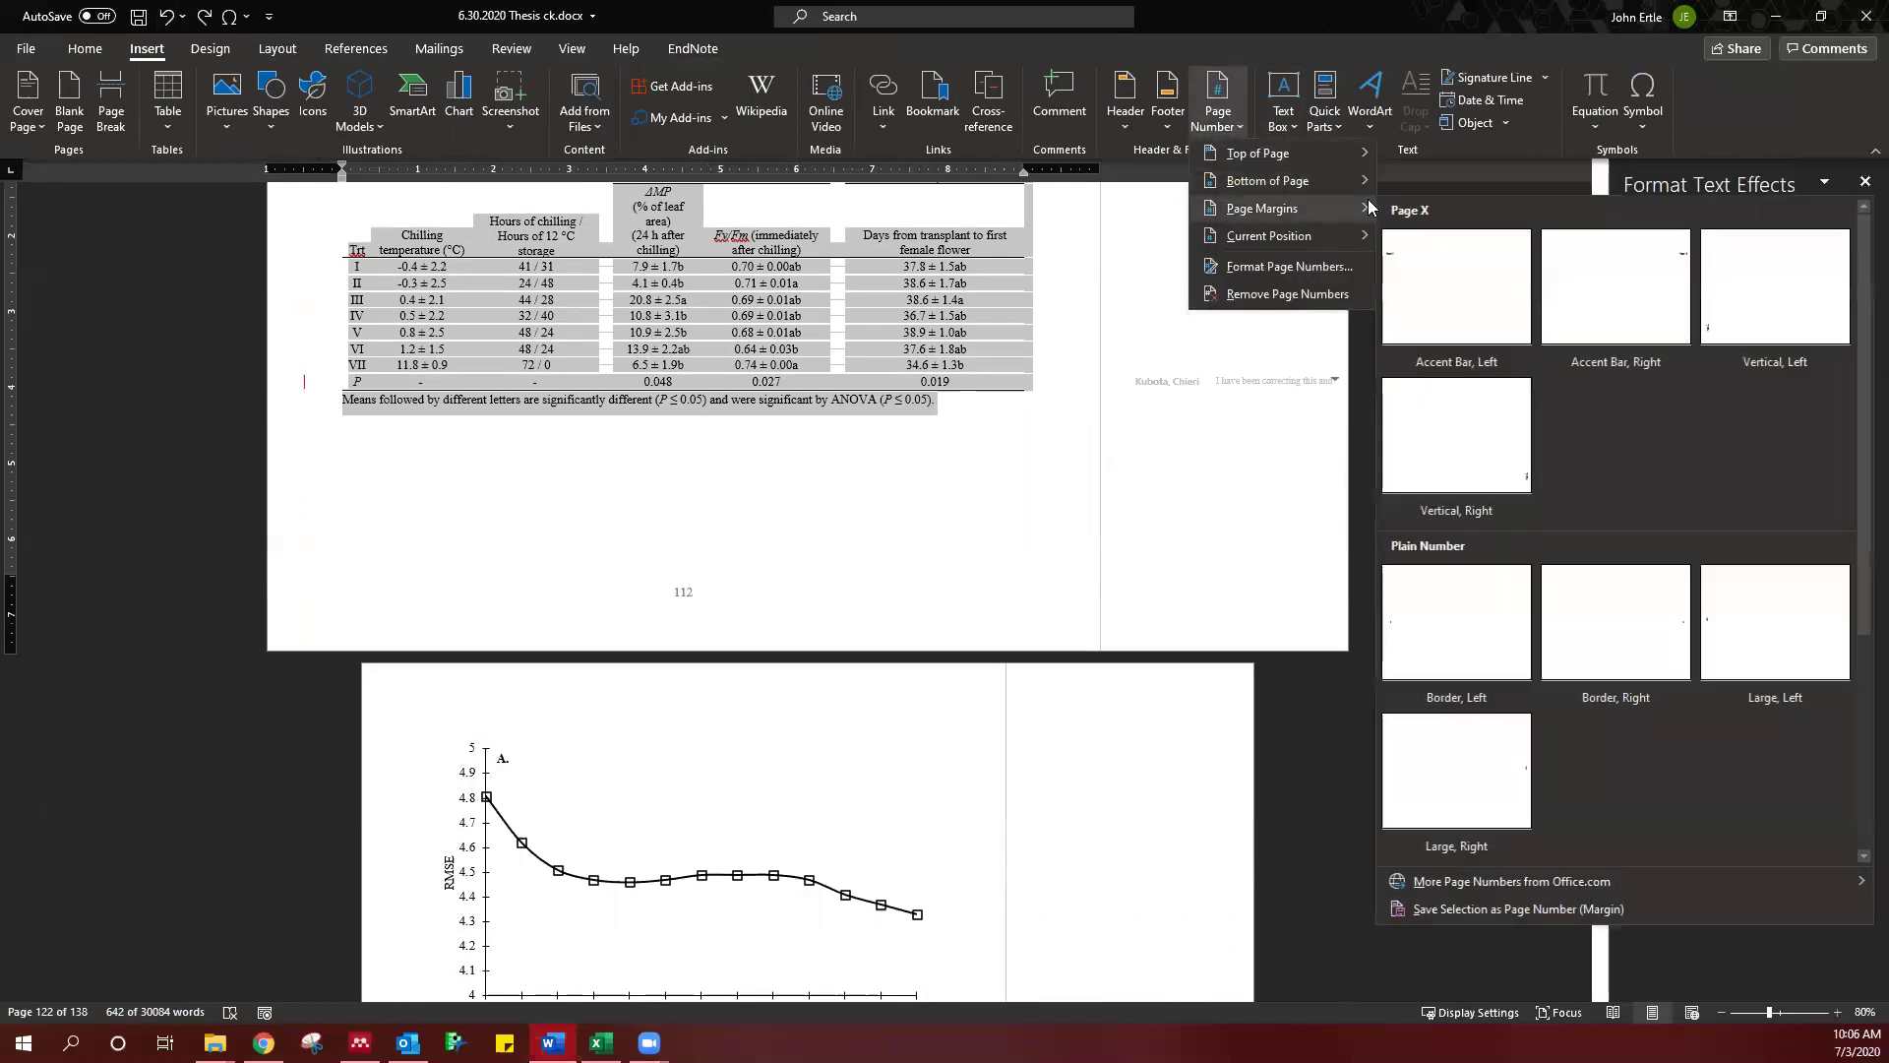
left_click(1779, 630)
double_click(293, 494)
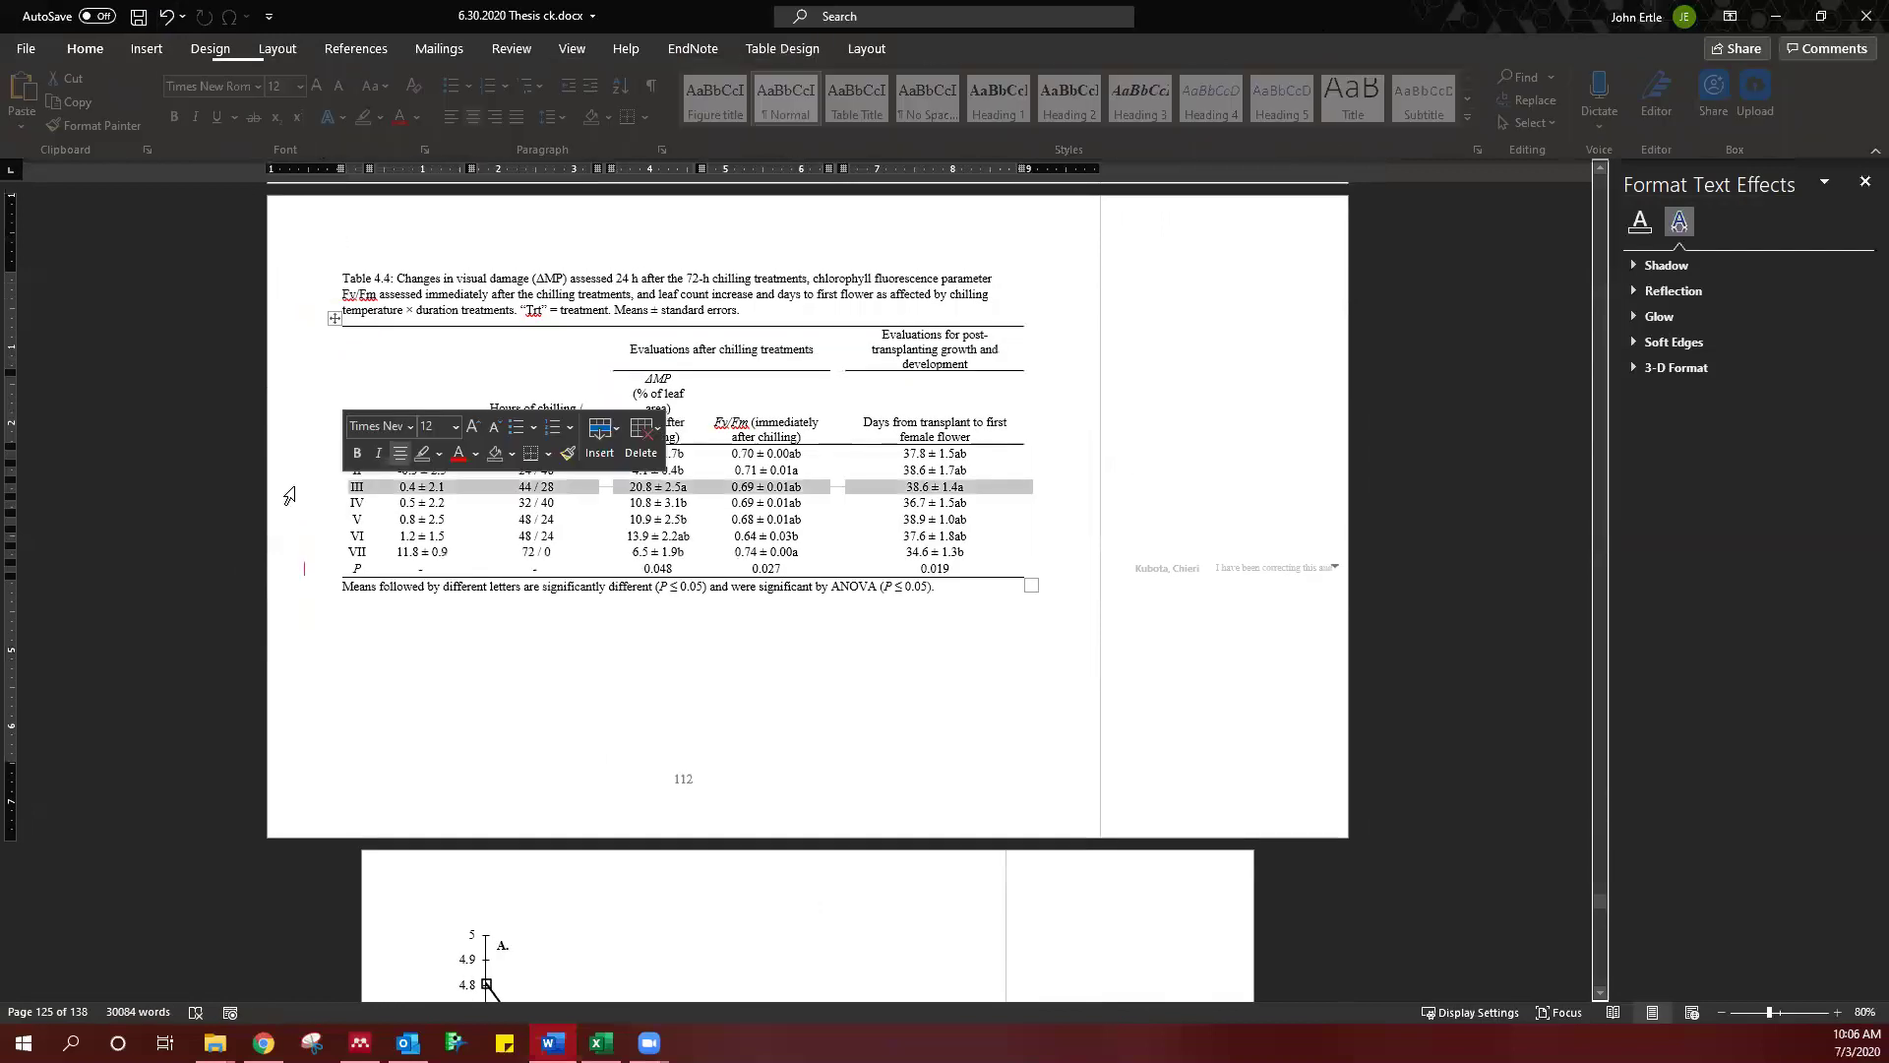
scroll(324, 495, "up", 10)
scroll(325, 495, "up", 8)
- Insert a Page Margins page number in the left margin beside Table 4.1
left_click(246, 511)
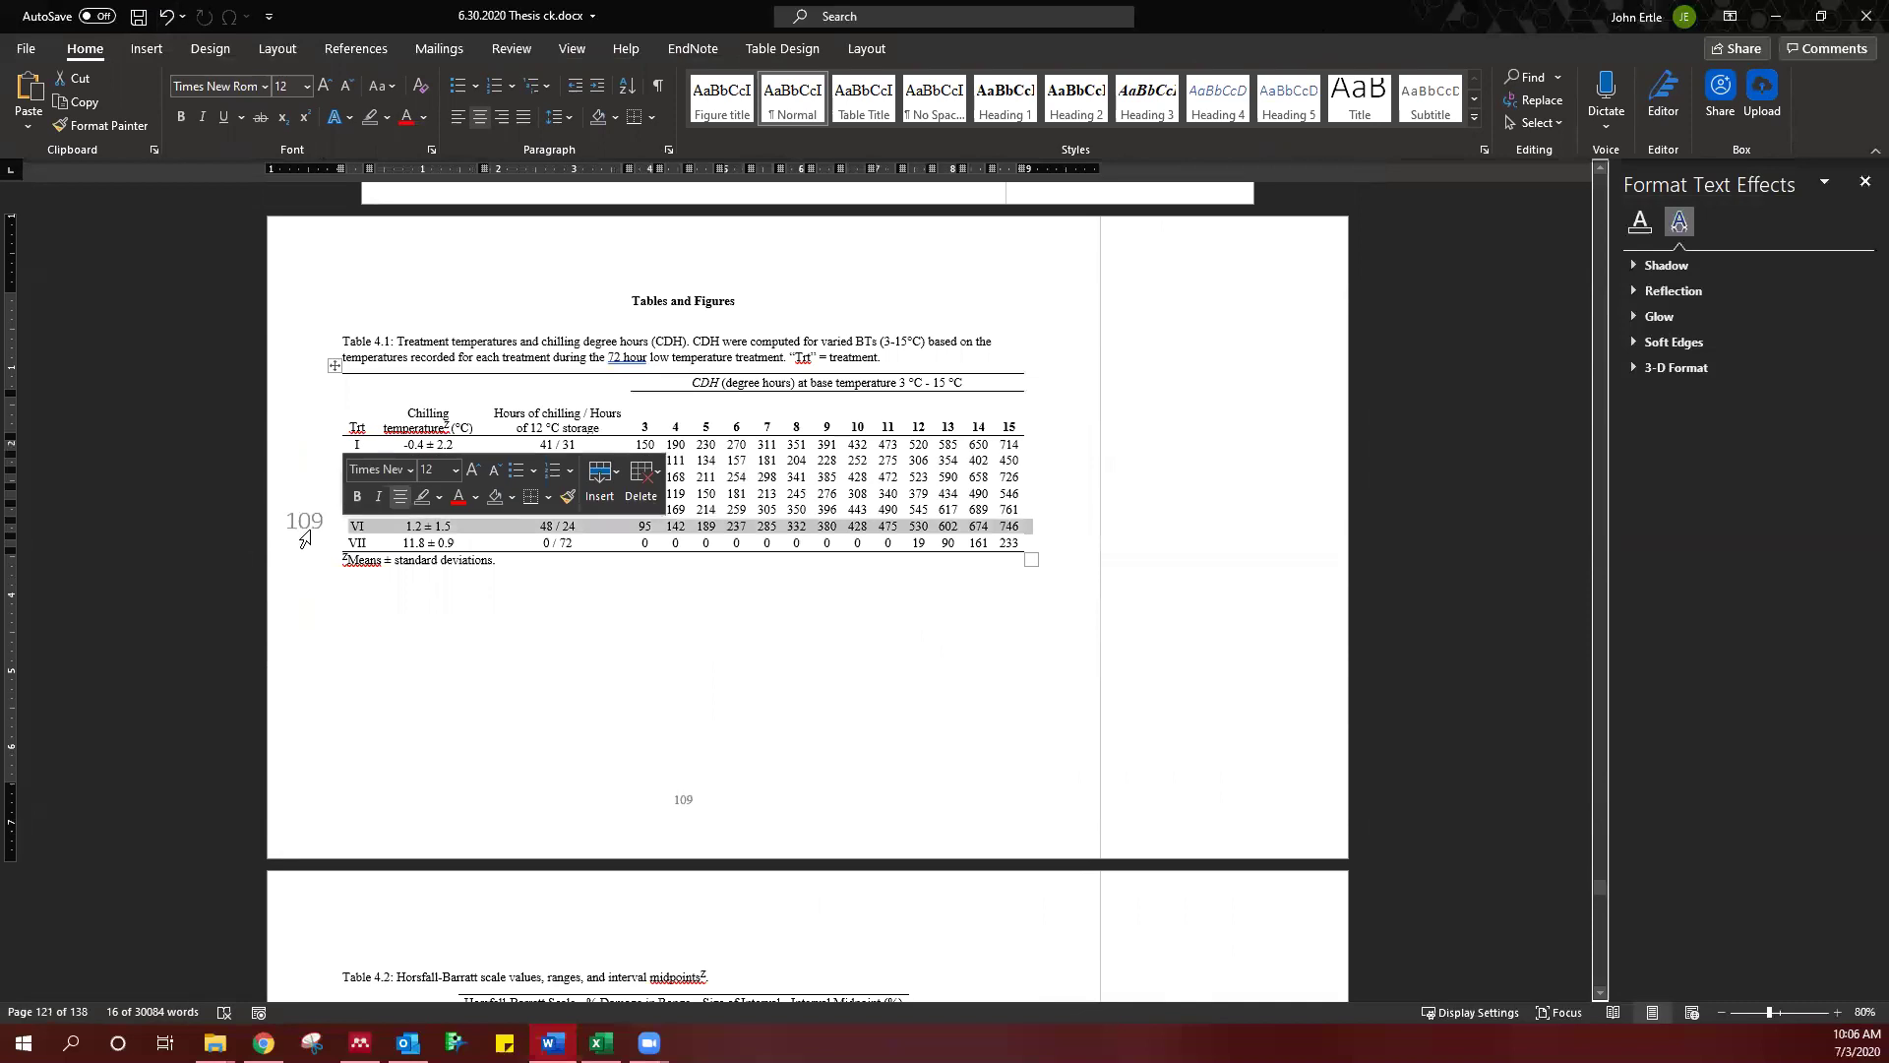
left_click(767, 606)
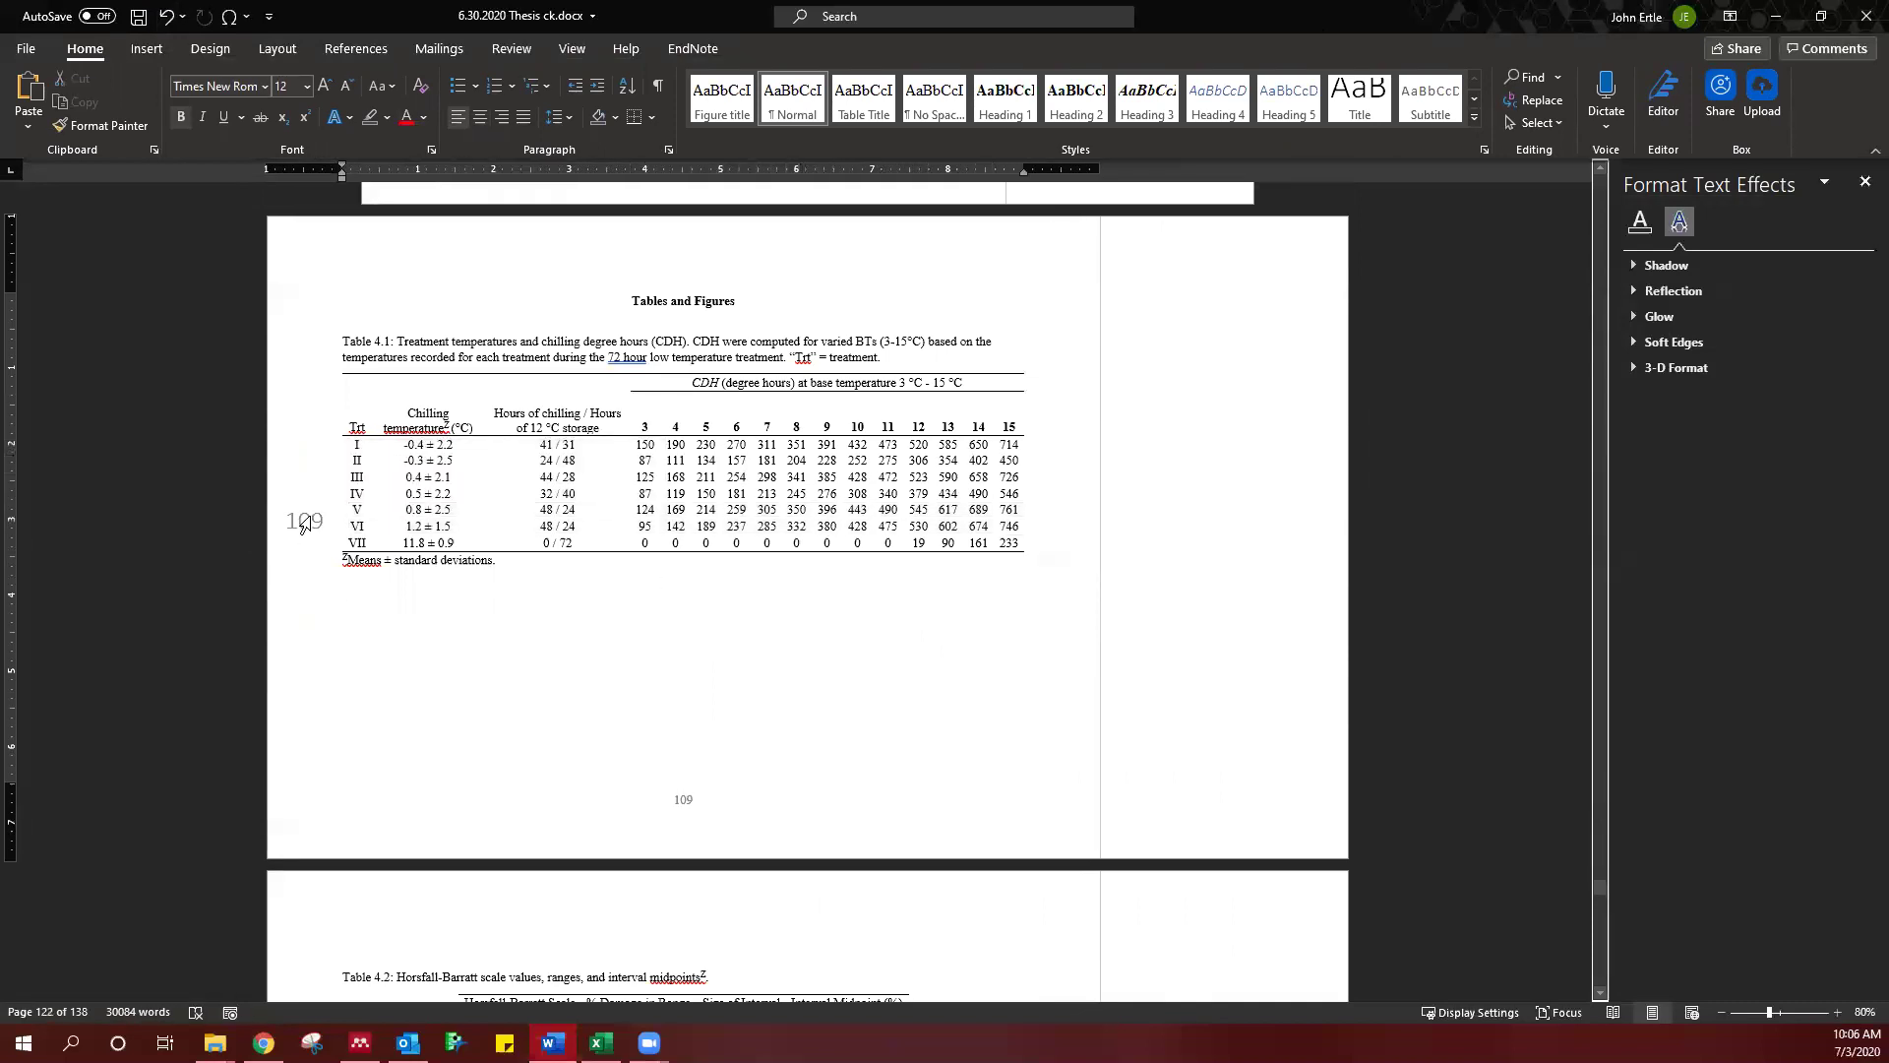
left_click(167, 16)
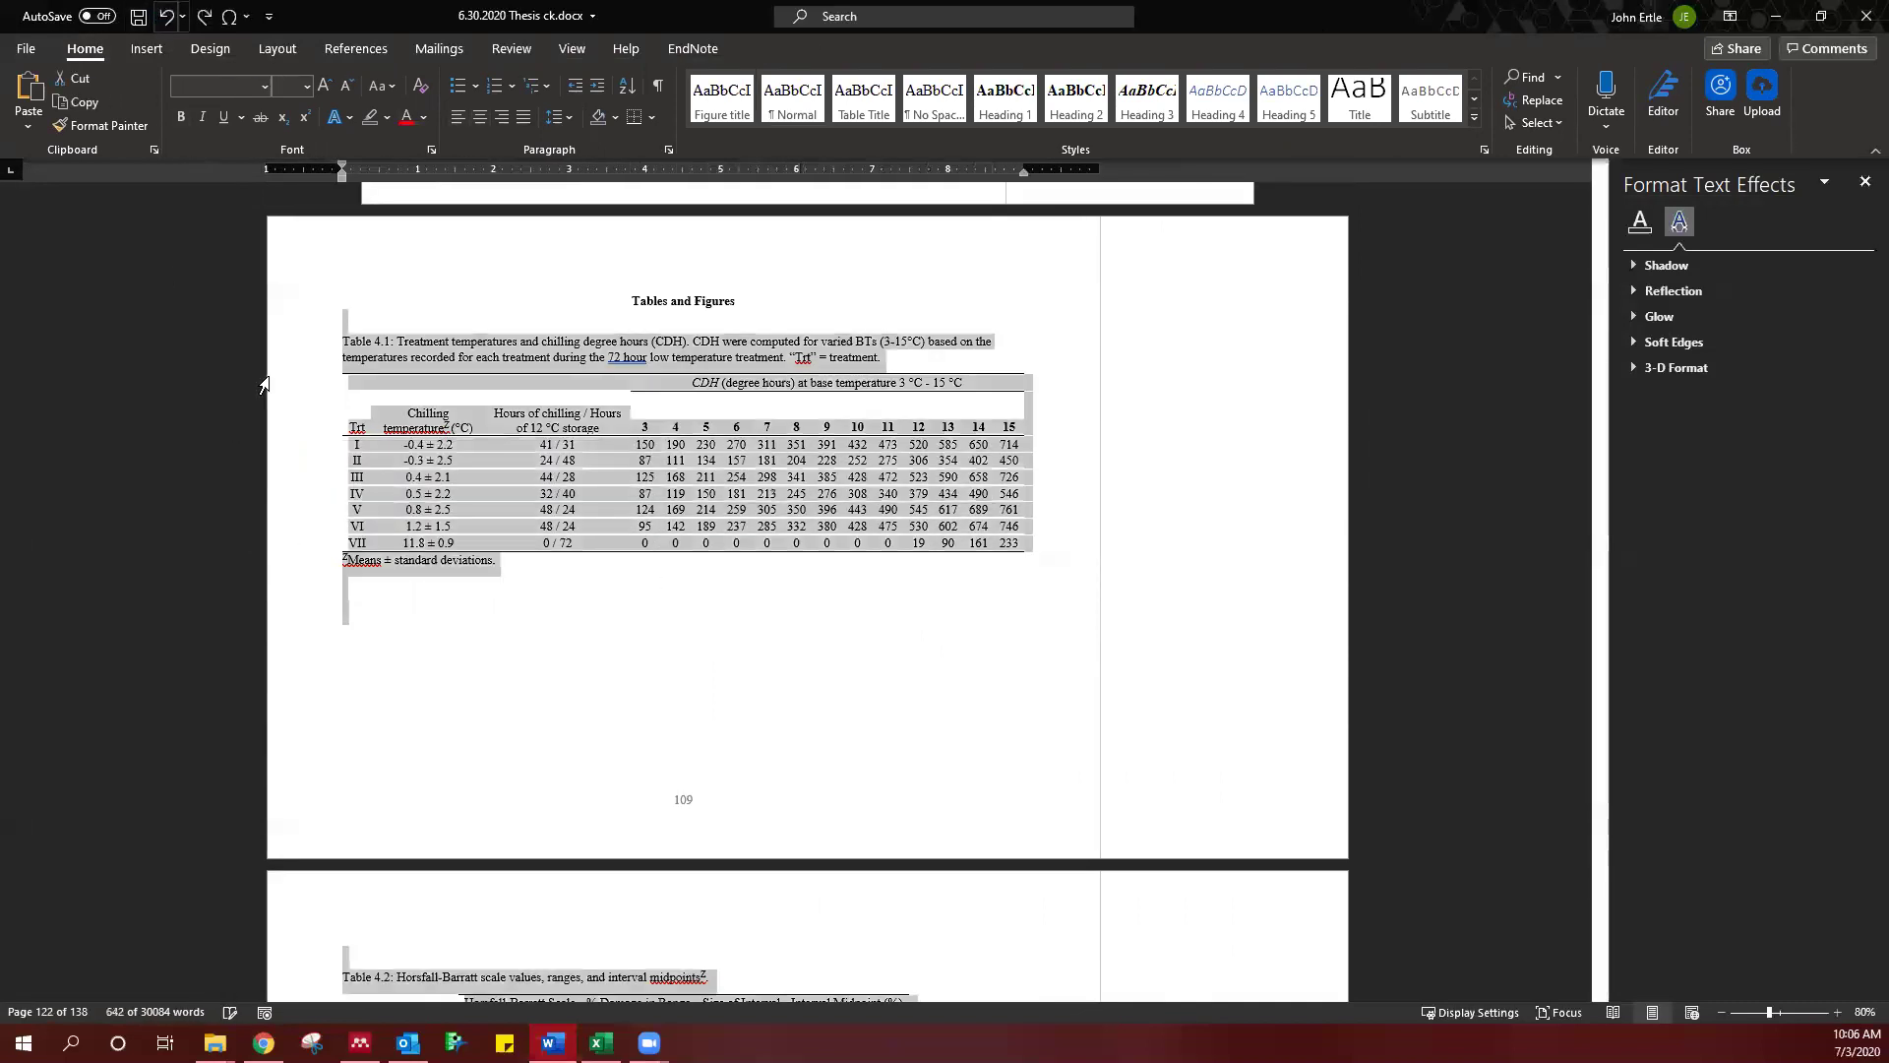
left_click(556, 738)
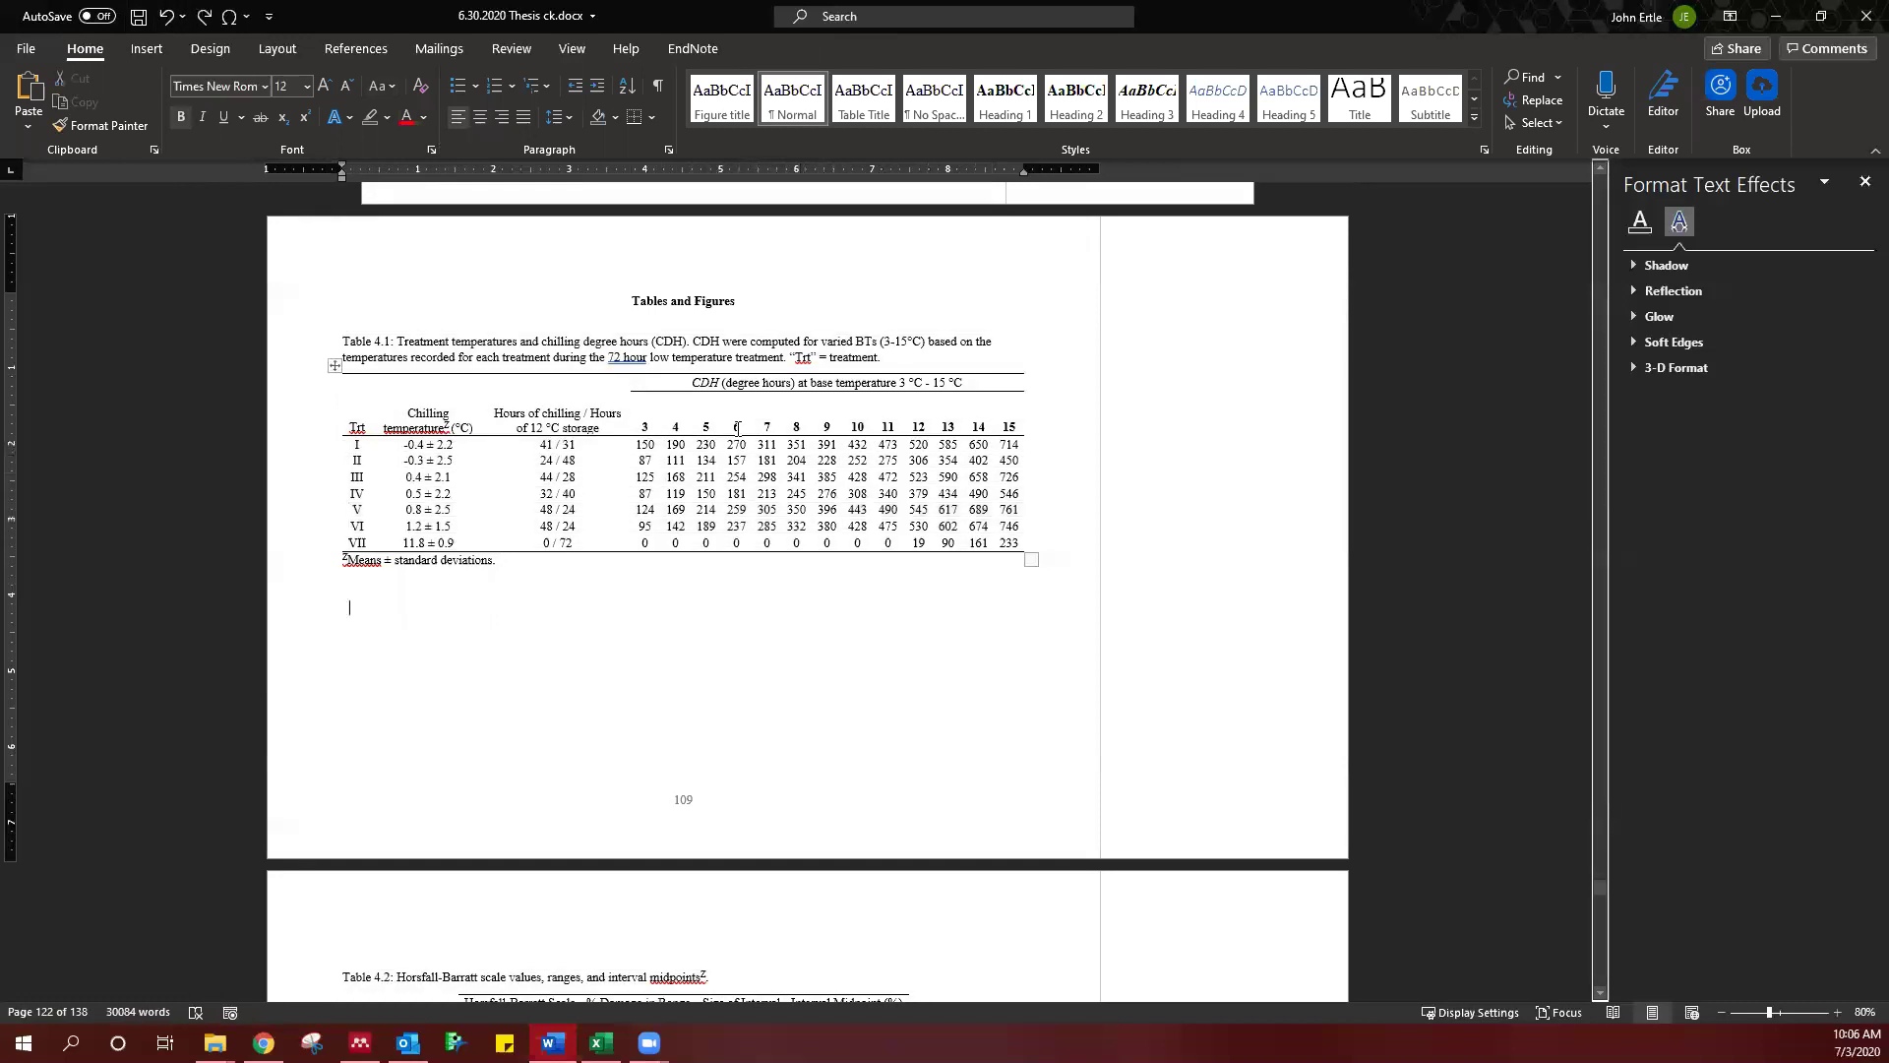
left_click(146, 49)
left_click(1218, 103)
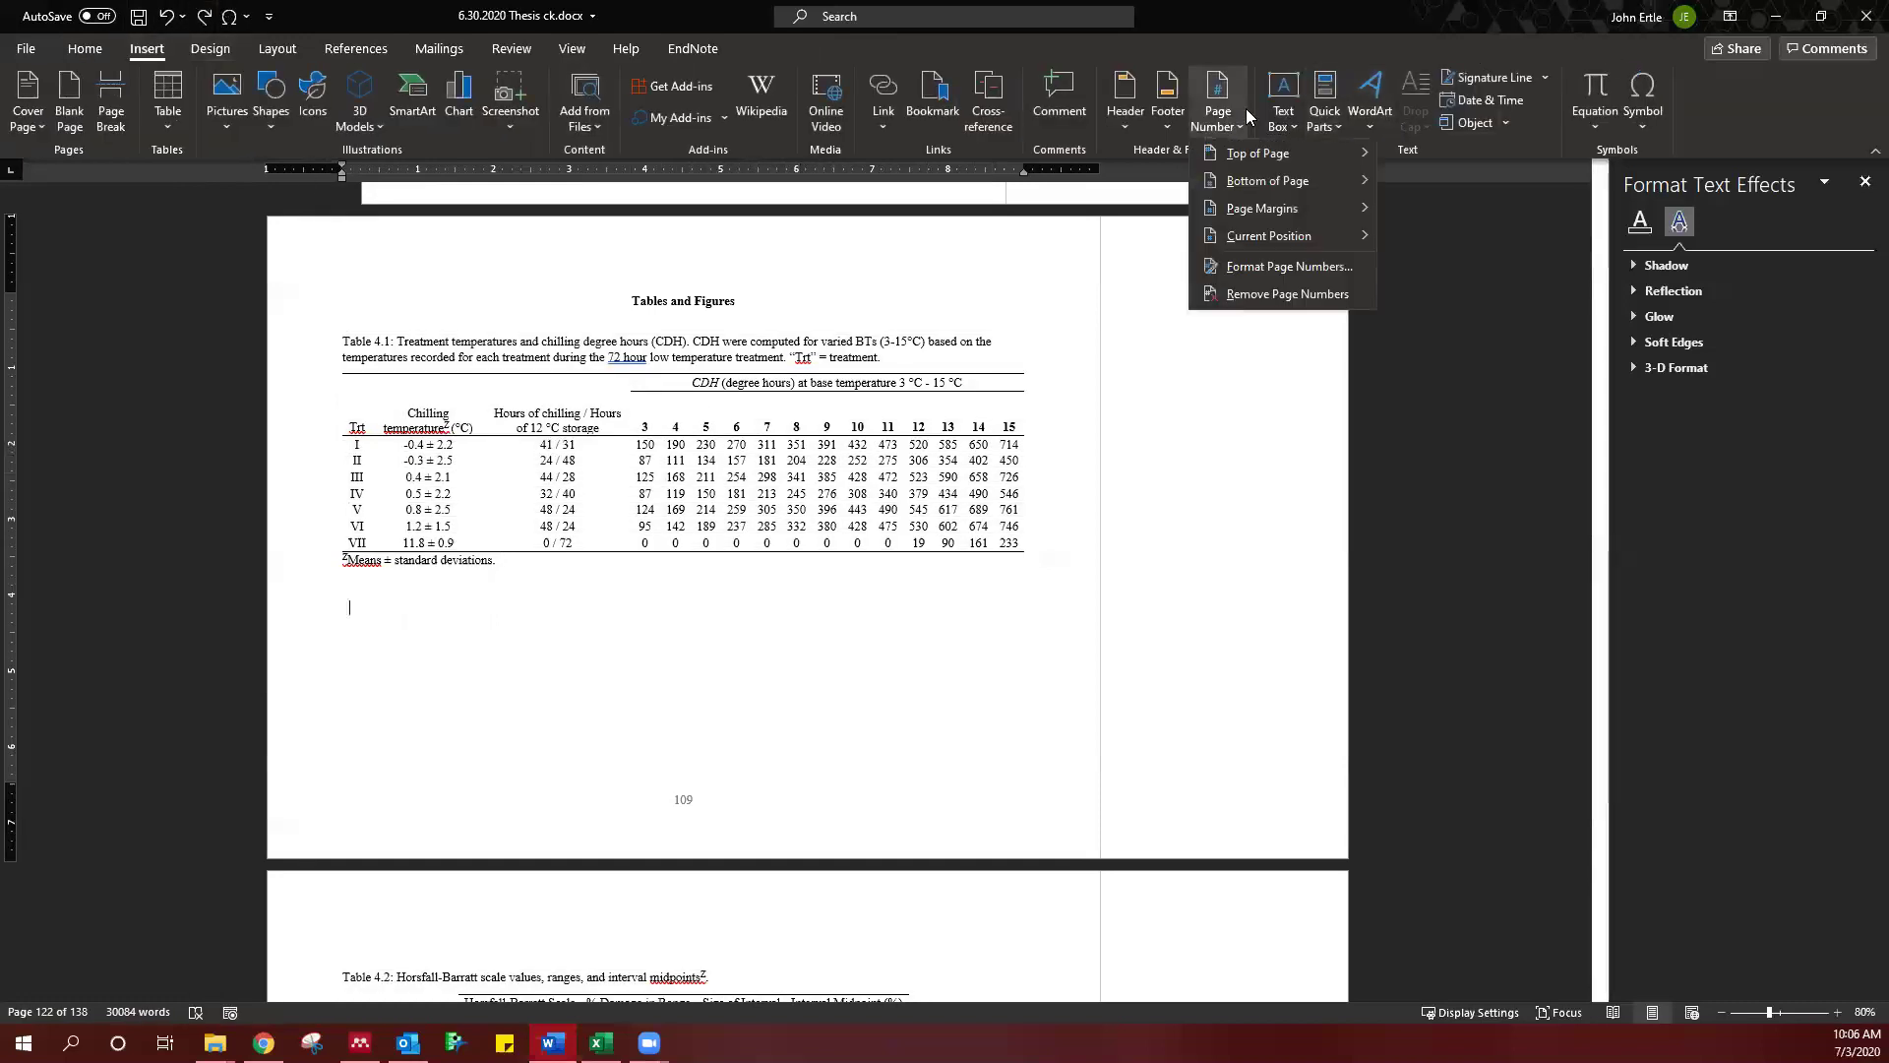
mouse_move(1279, 207)
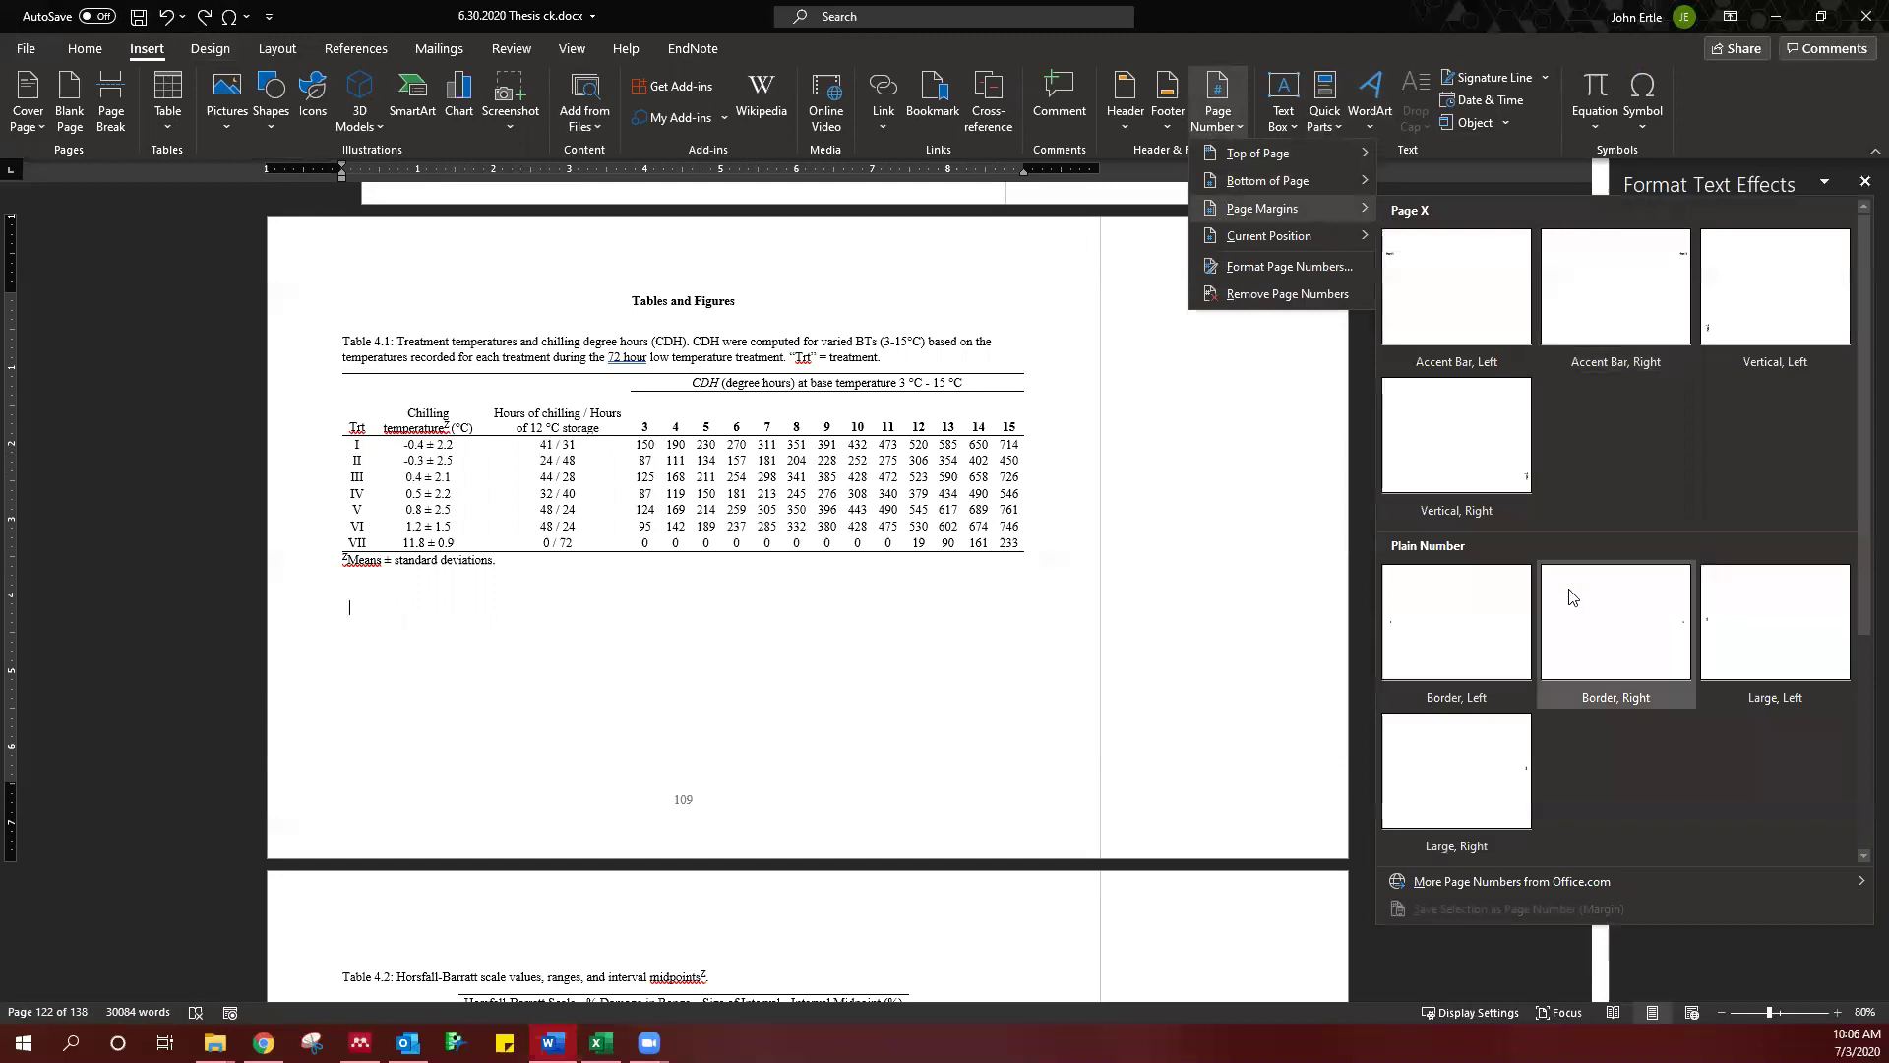
left_click(1734, 612)
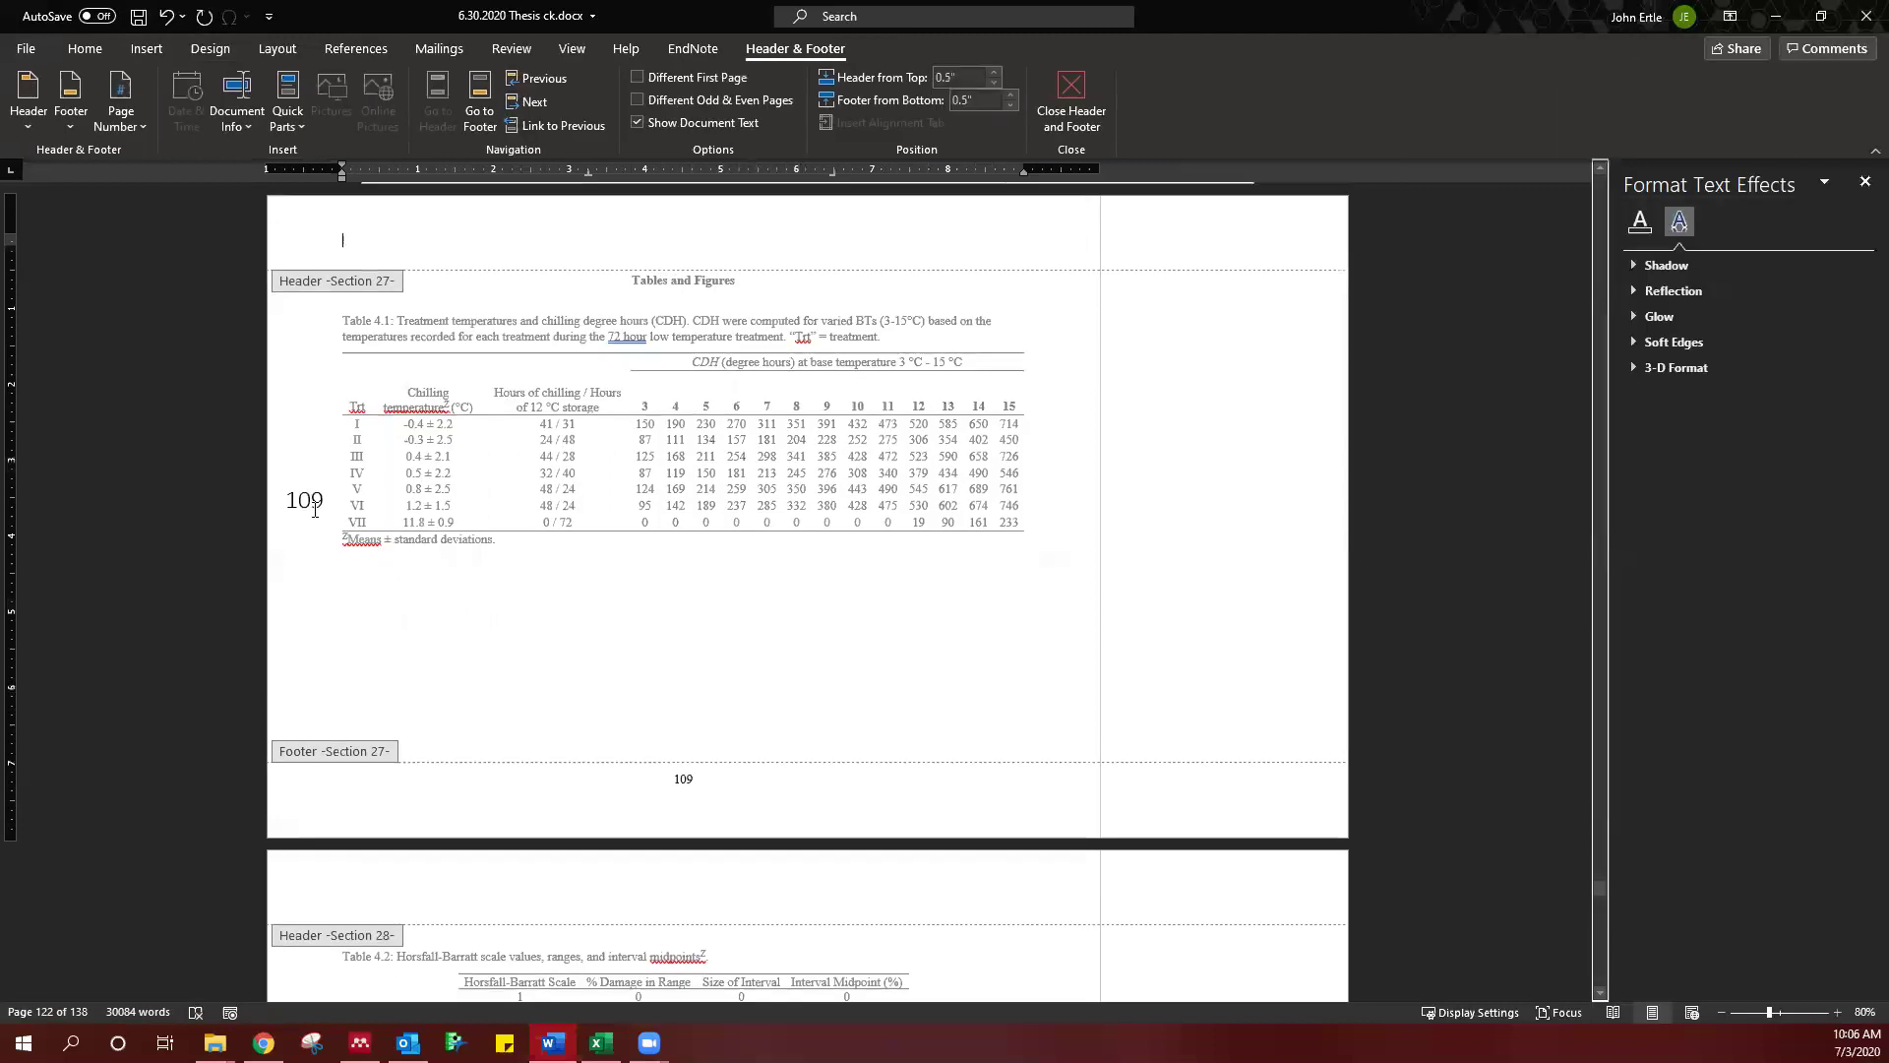
- Set the margin number 109 to Times New Roman 12 pt and resize its box to fit text
left_click(84, 48)
left_click(265, 88)
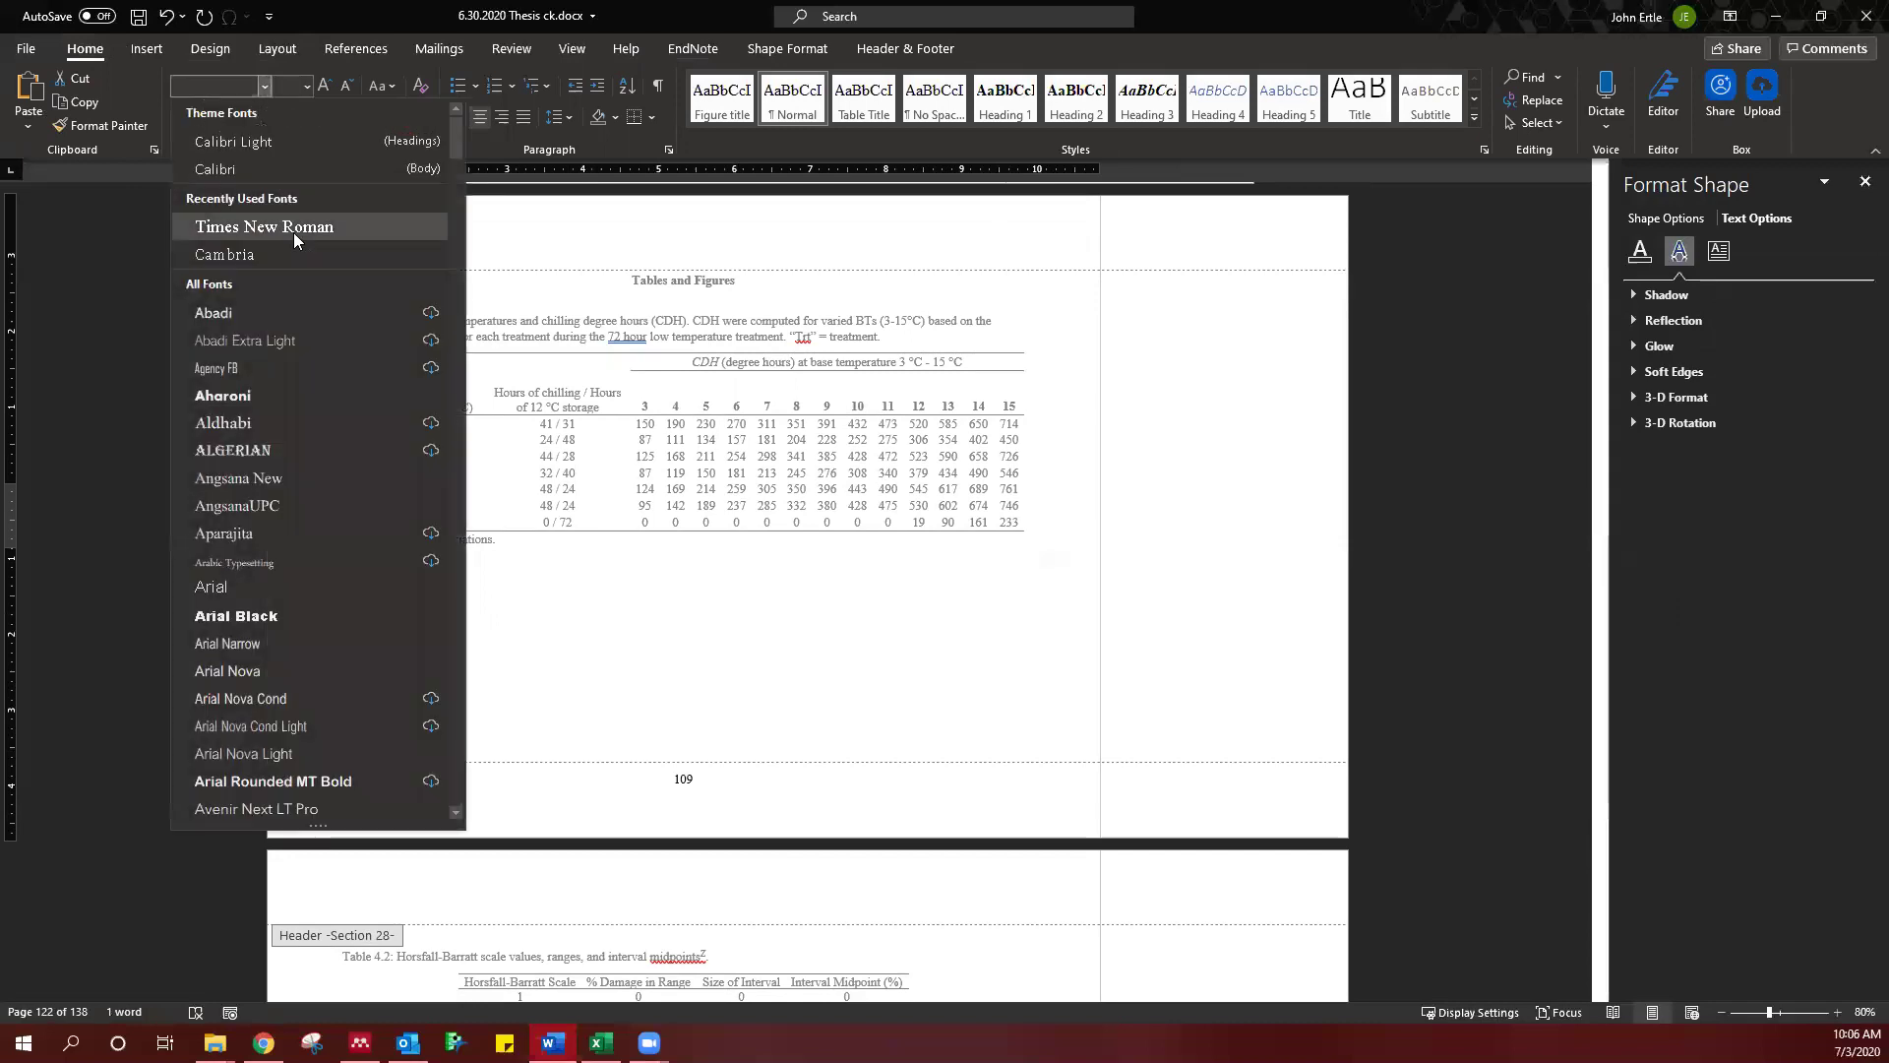
left_click(294, 232)
left_click(308, 87)
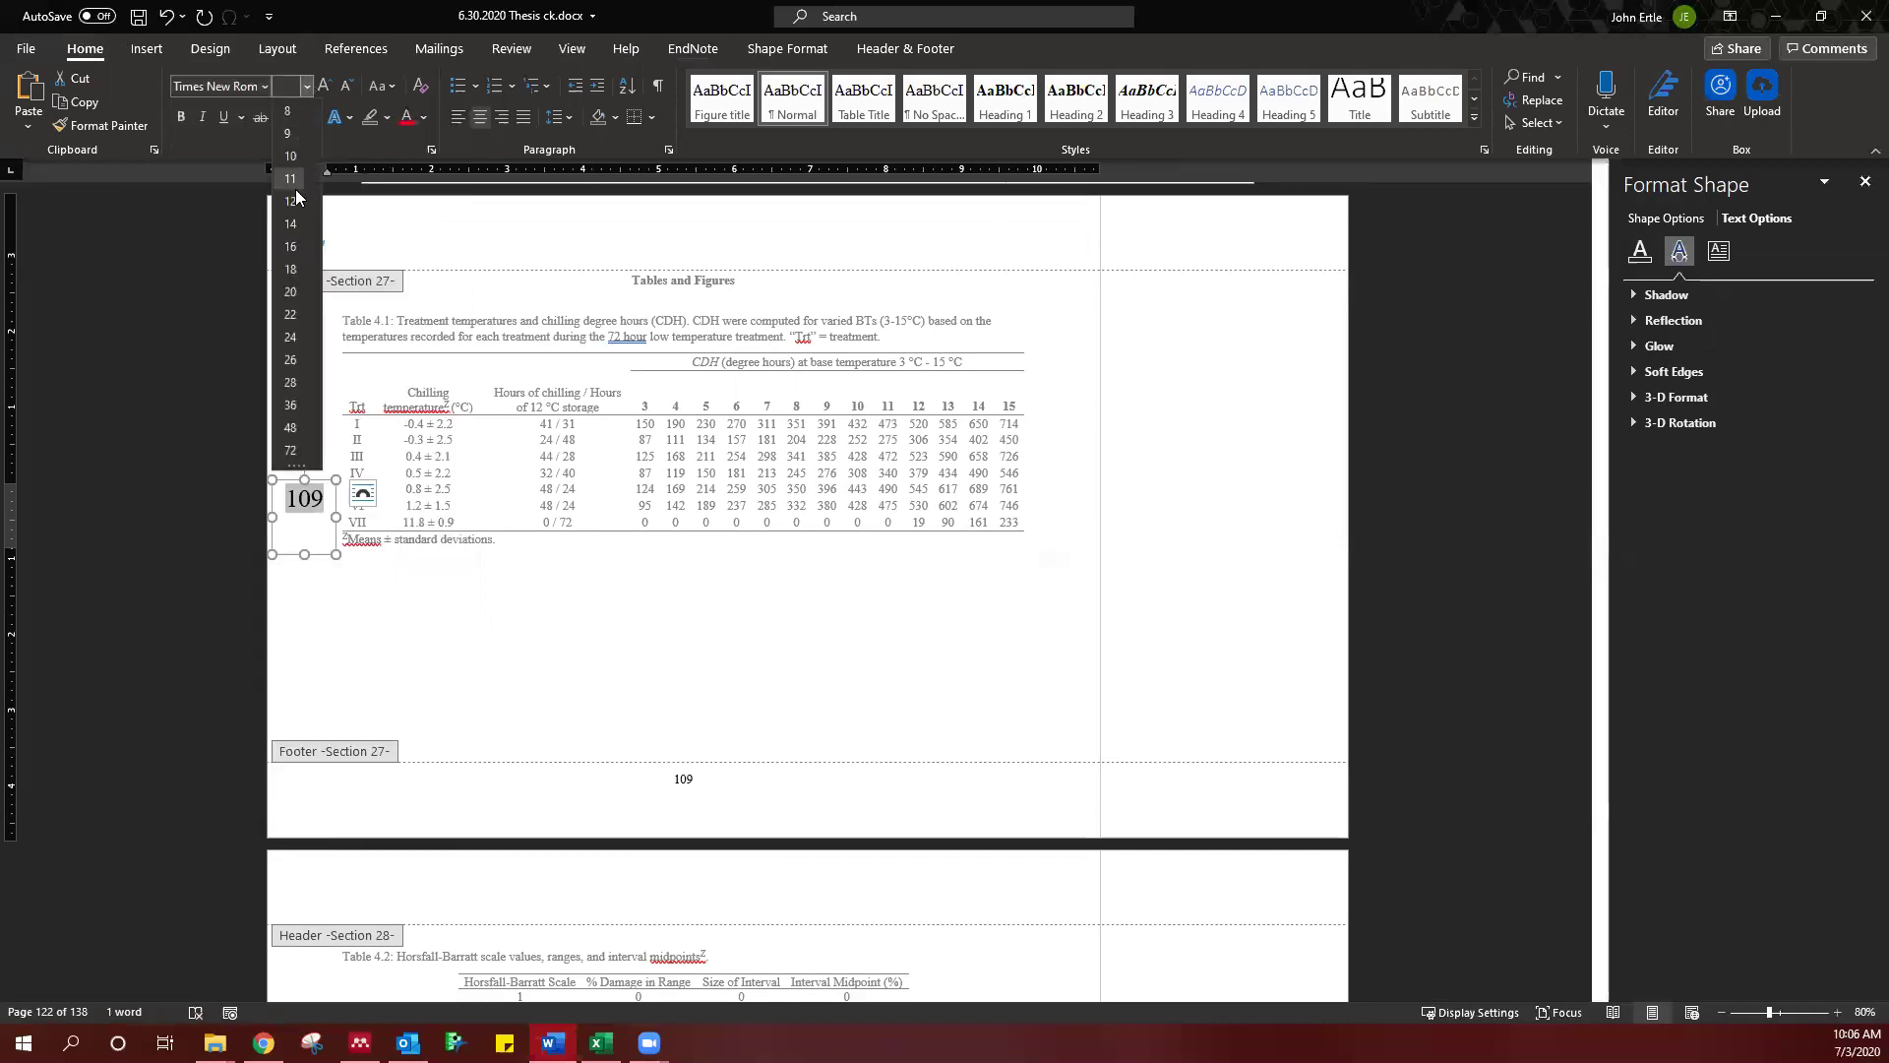
left_click(293, 202)
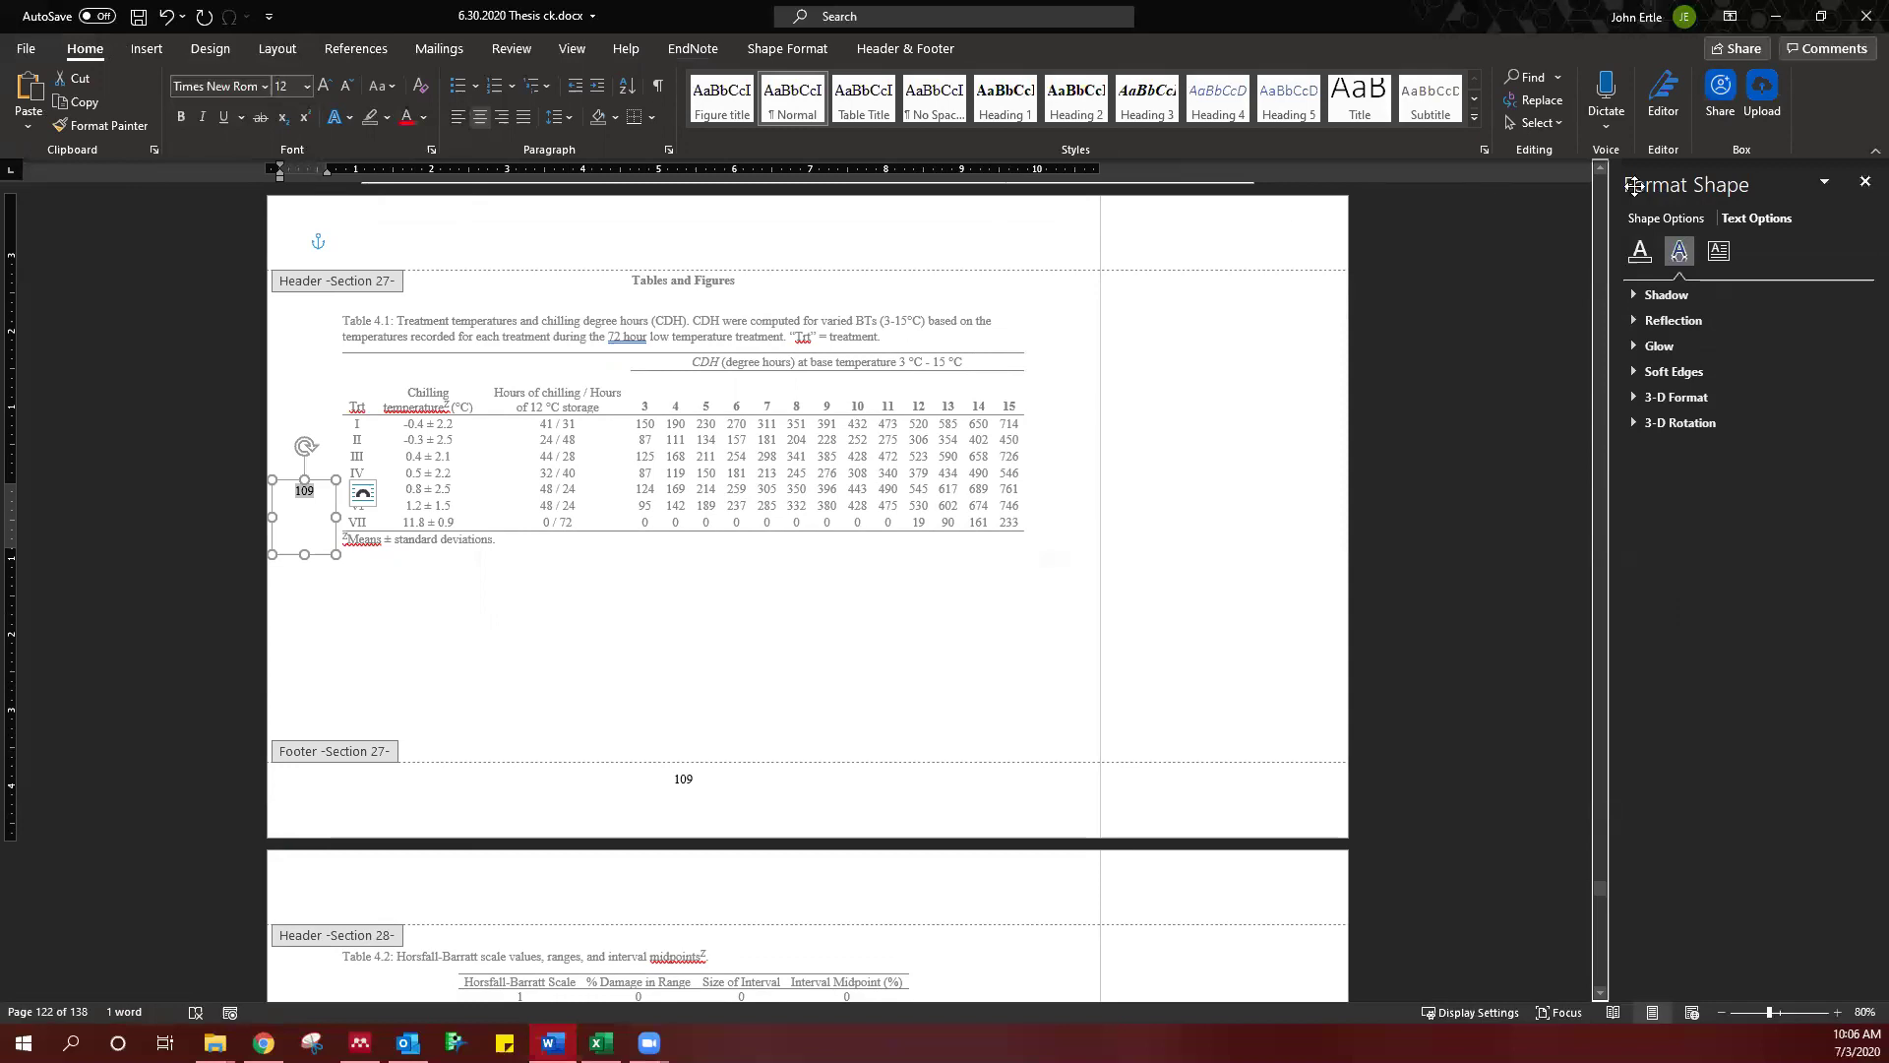
left_click(1718, 250)
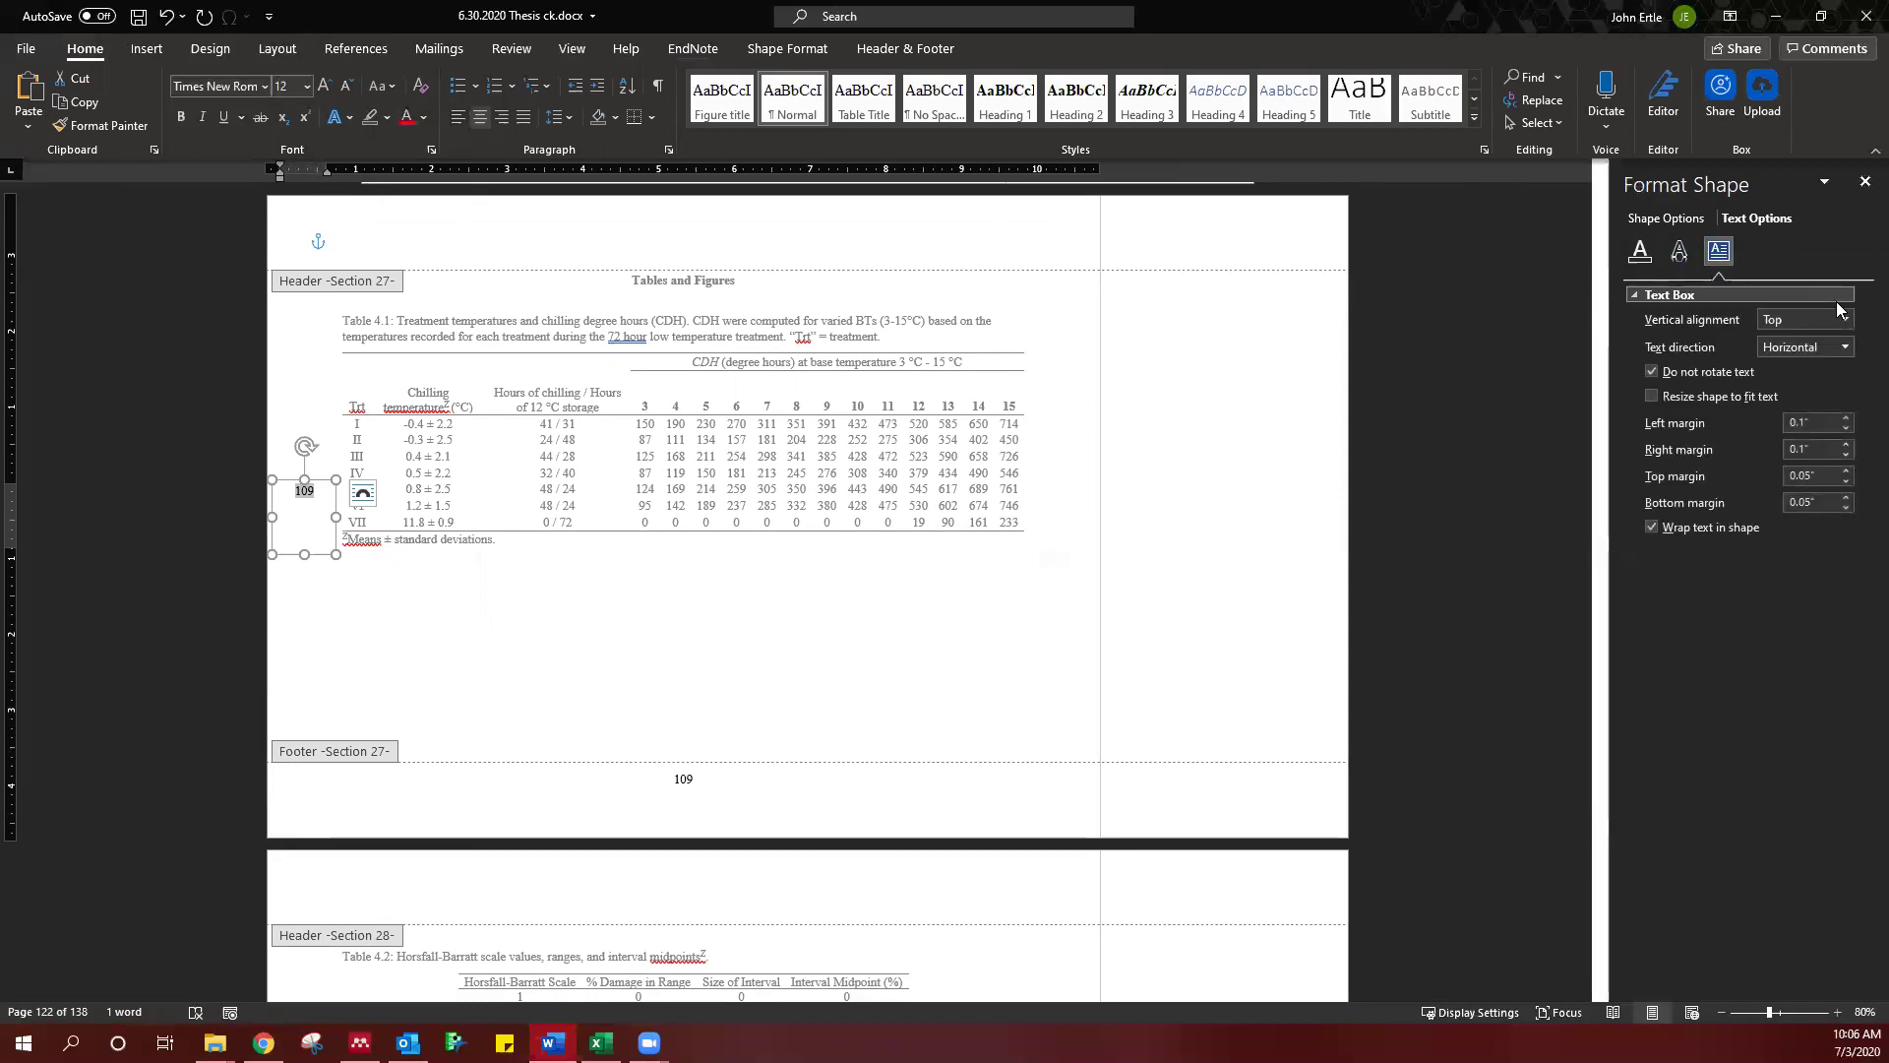
left_click(1721, 396)
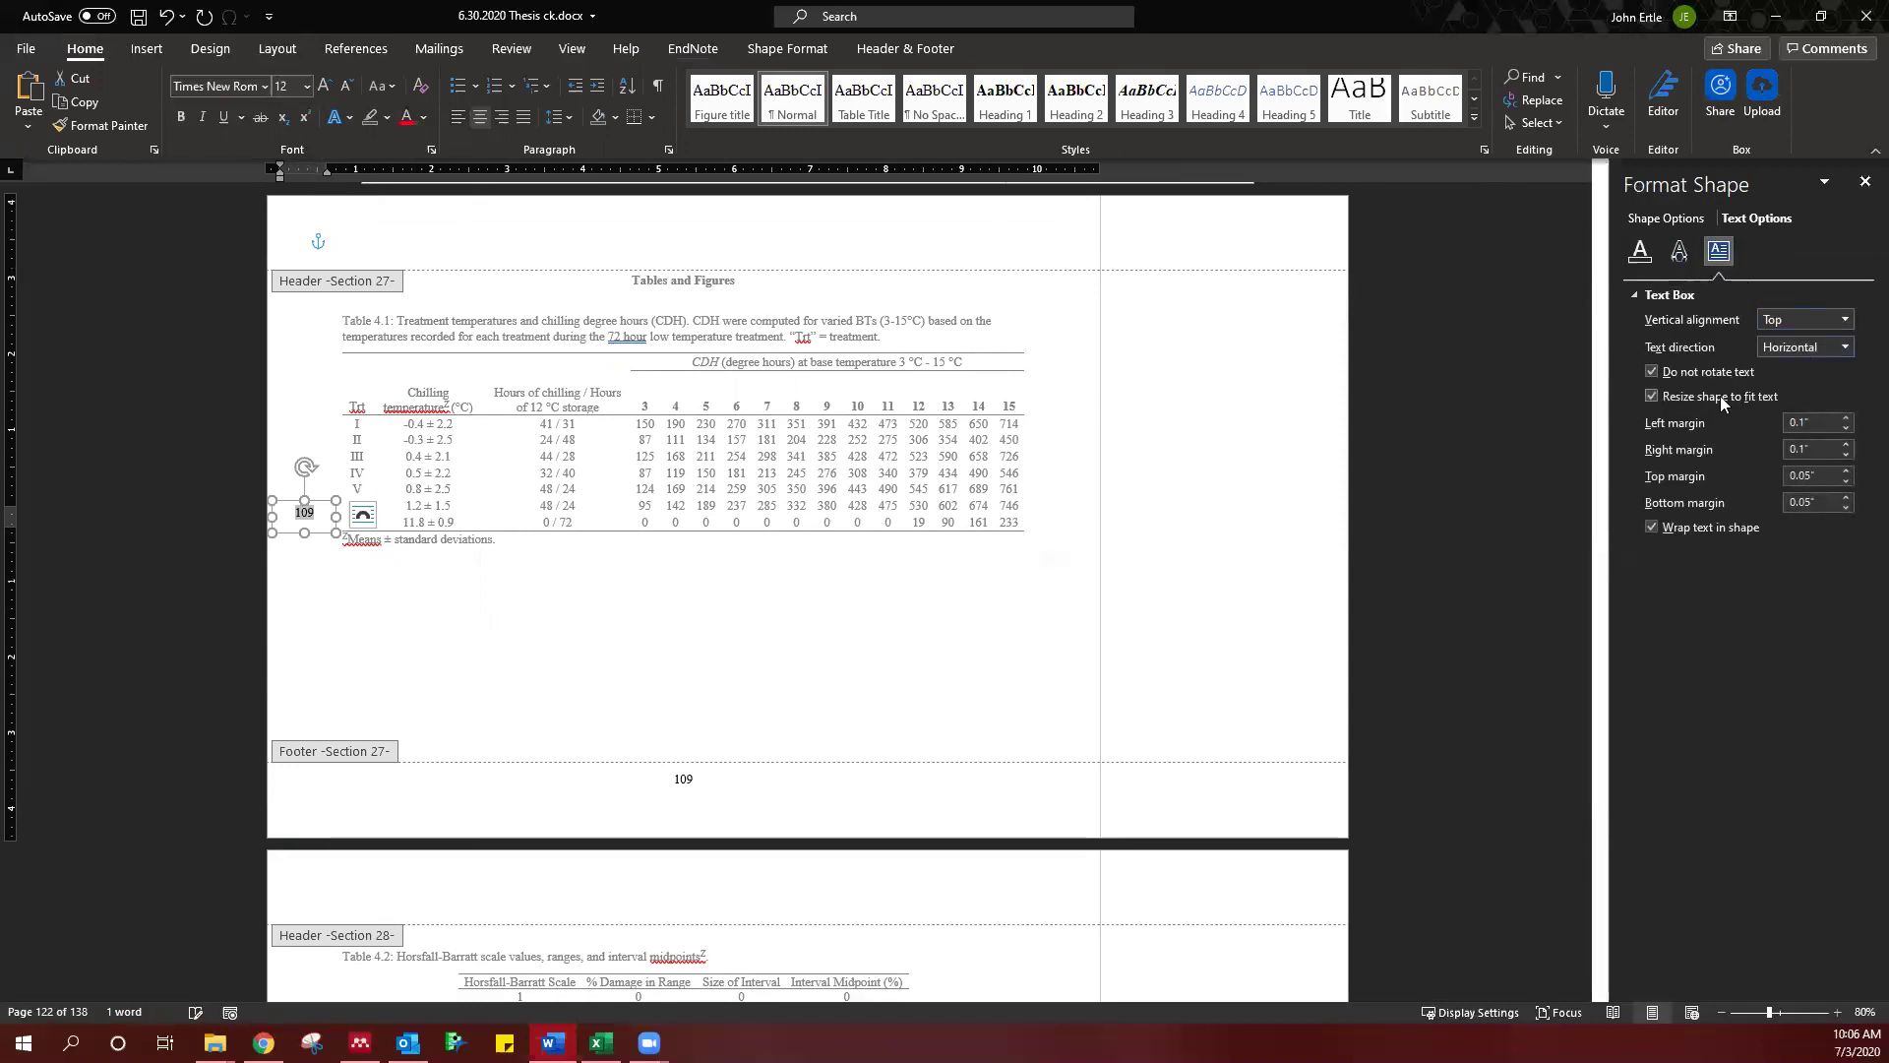
- Set the text box's left, right, top and bottom inner margins to 0"
left_click(1846, 428)
left_click(1846, 455)
left_click(1846, 482)
left_click(1846, 508)
- Rotate the page number text 90° and turn off Wrap text in shape, keeping resize-to-fit on
left_click(1817, 350)
left_click(1835, 456)
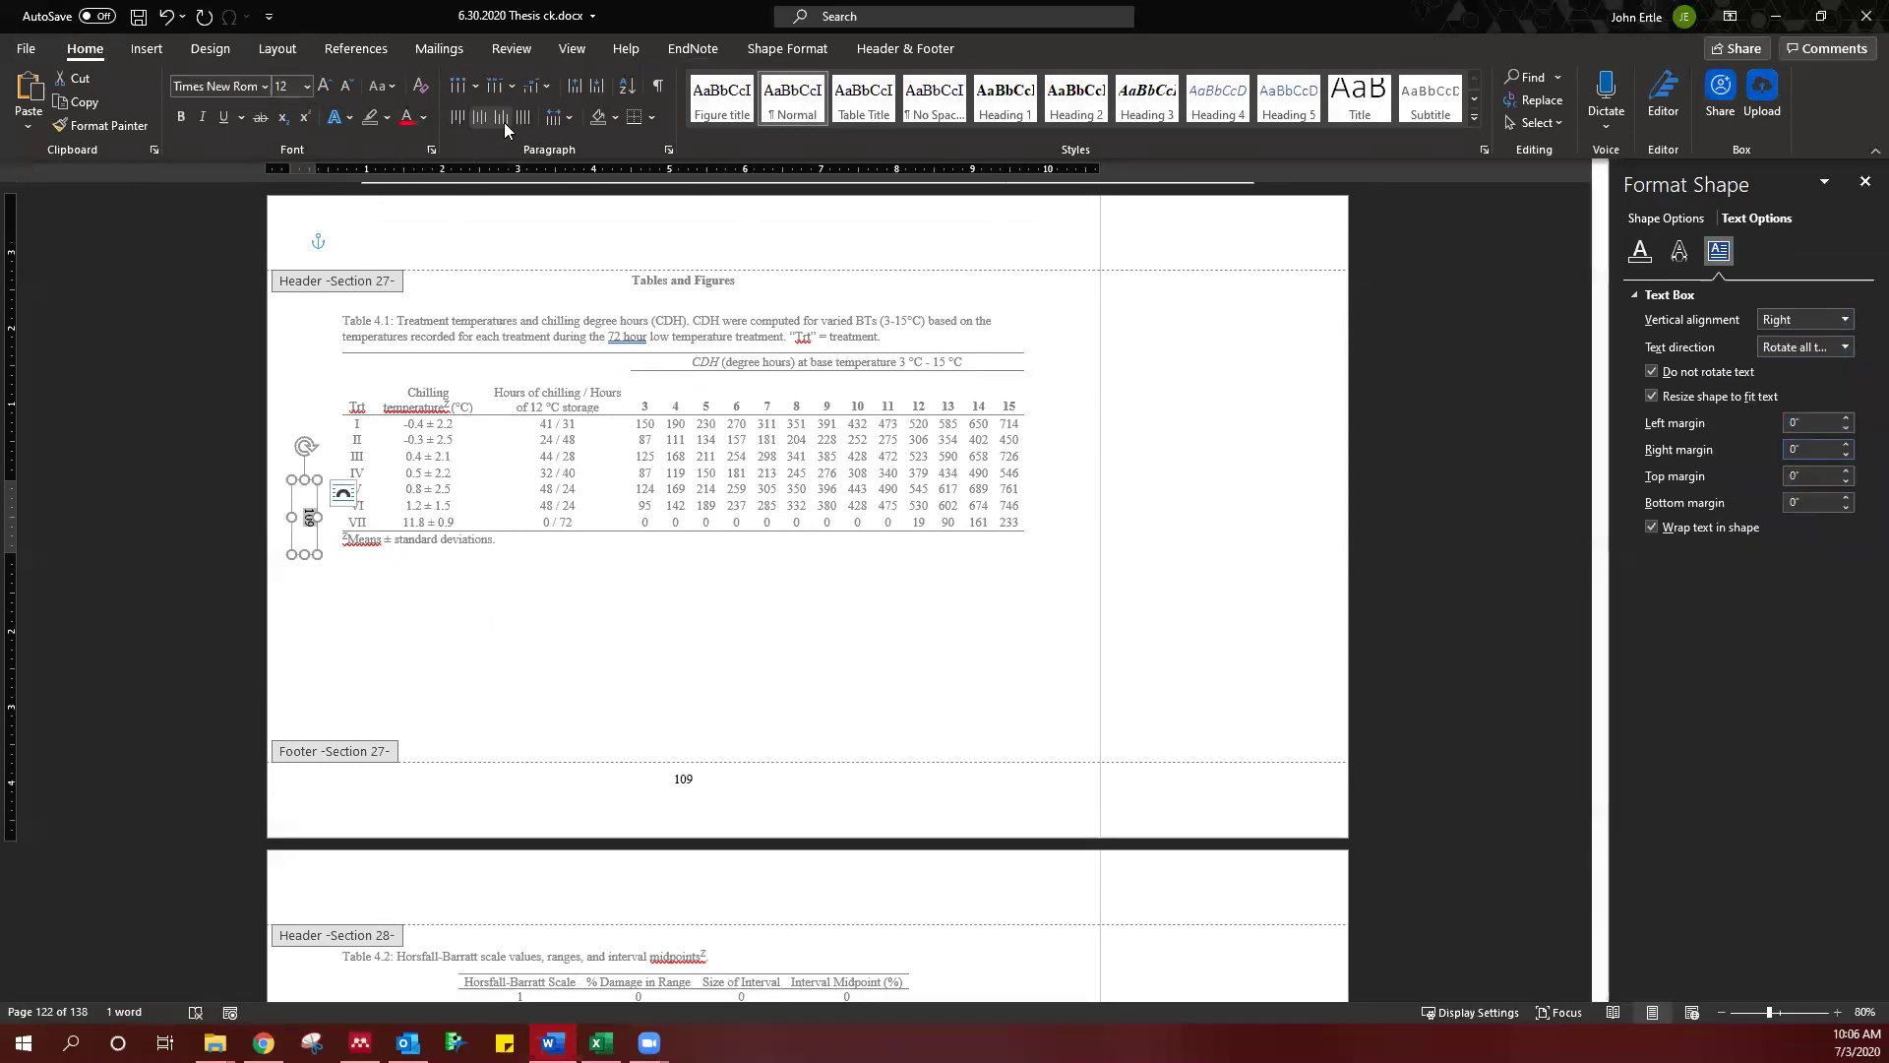
left_click(1715, 534)
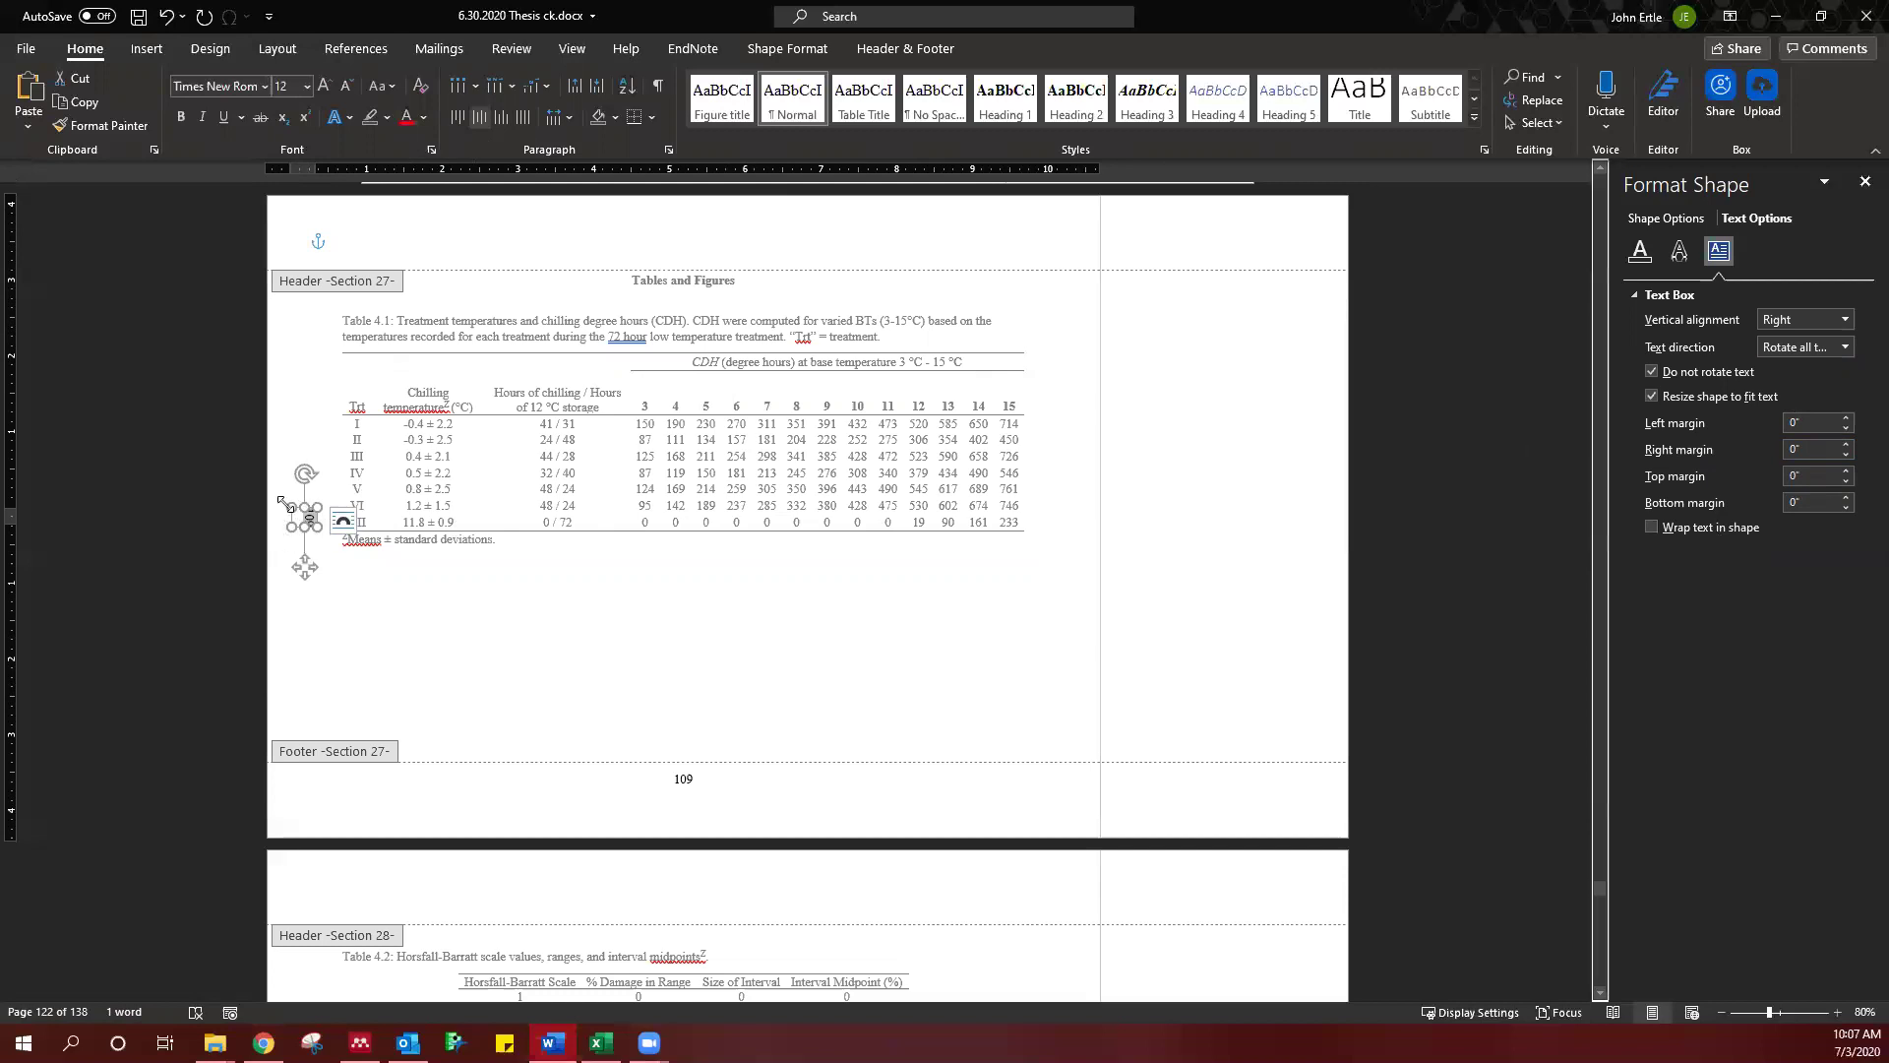
left_click(1752, 398)
left_click(1751, 398)
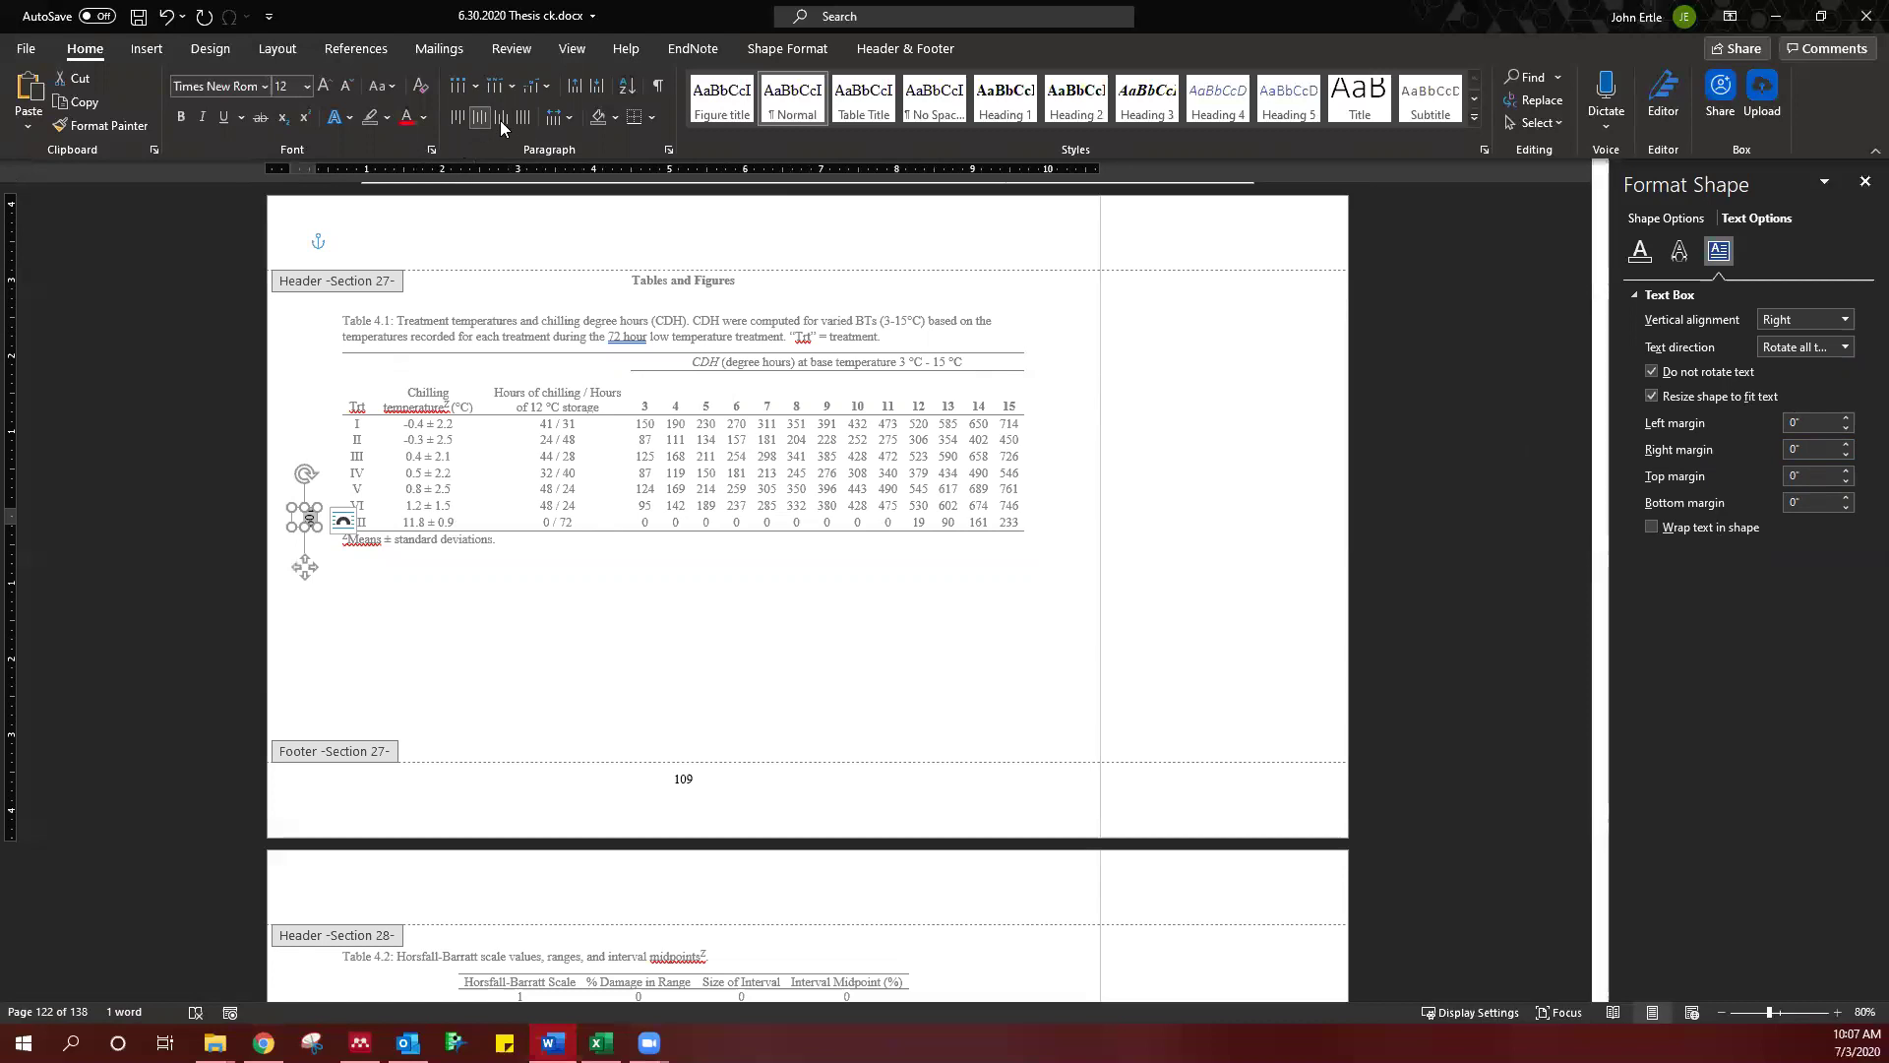
- Keep the page number's line spacing at 1.0
left_click(562, 120)
left_click(583, 137)
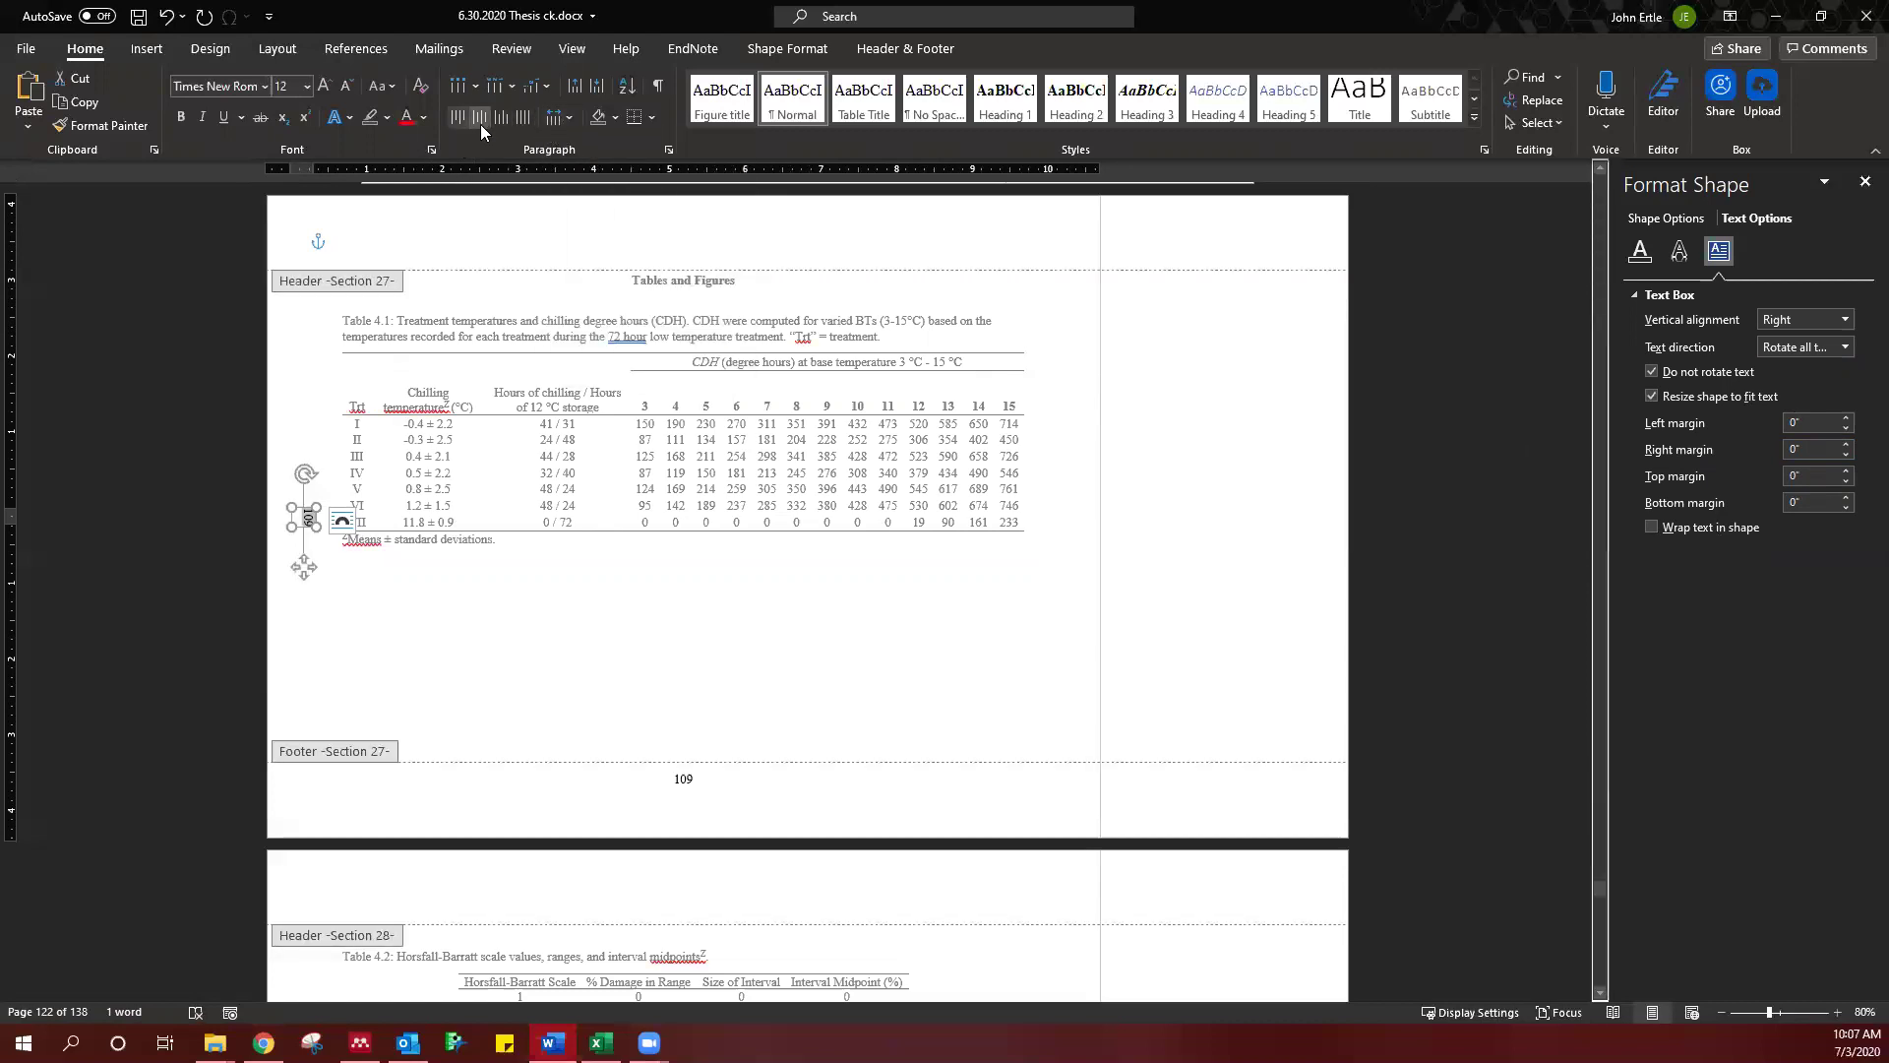
left_click(558, 120)
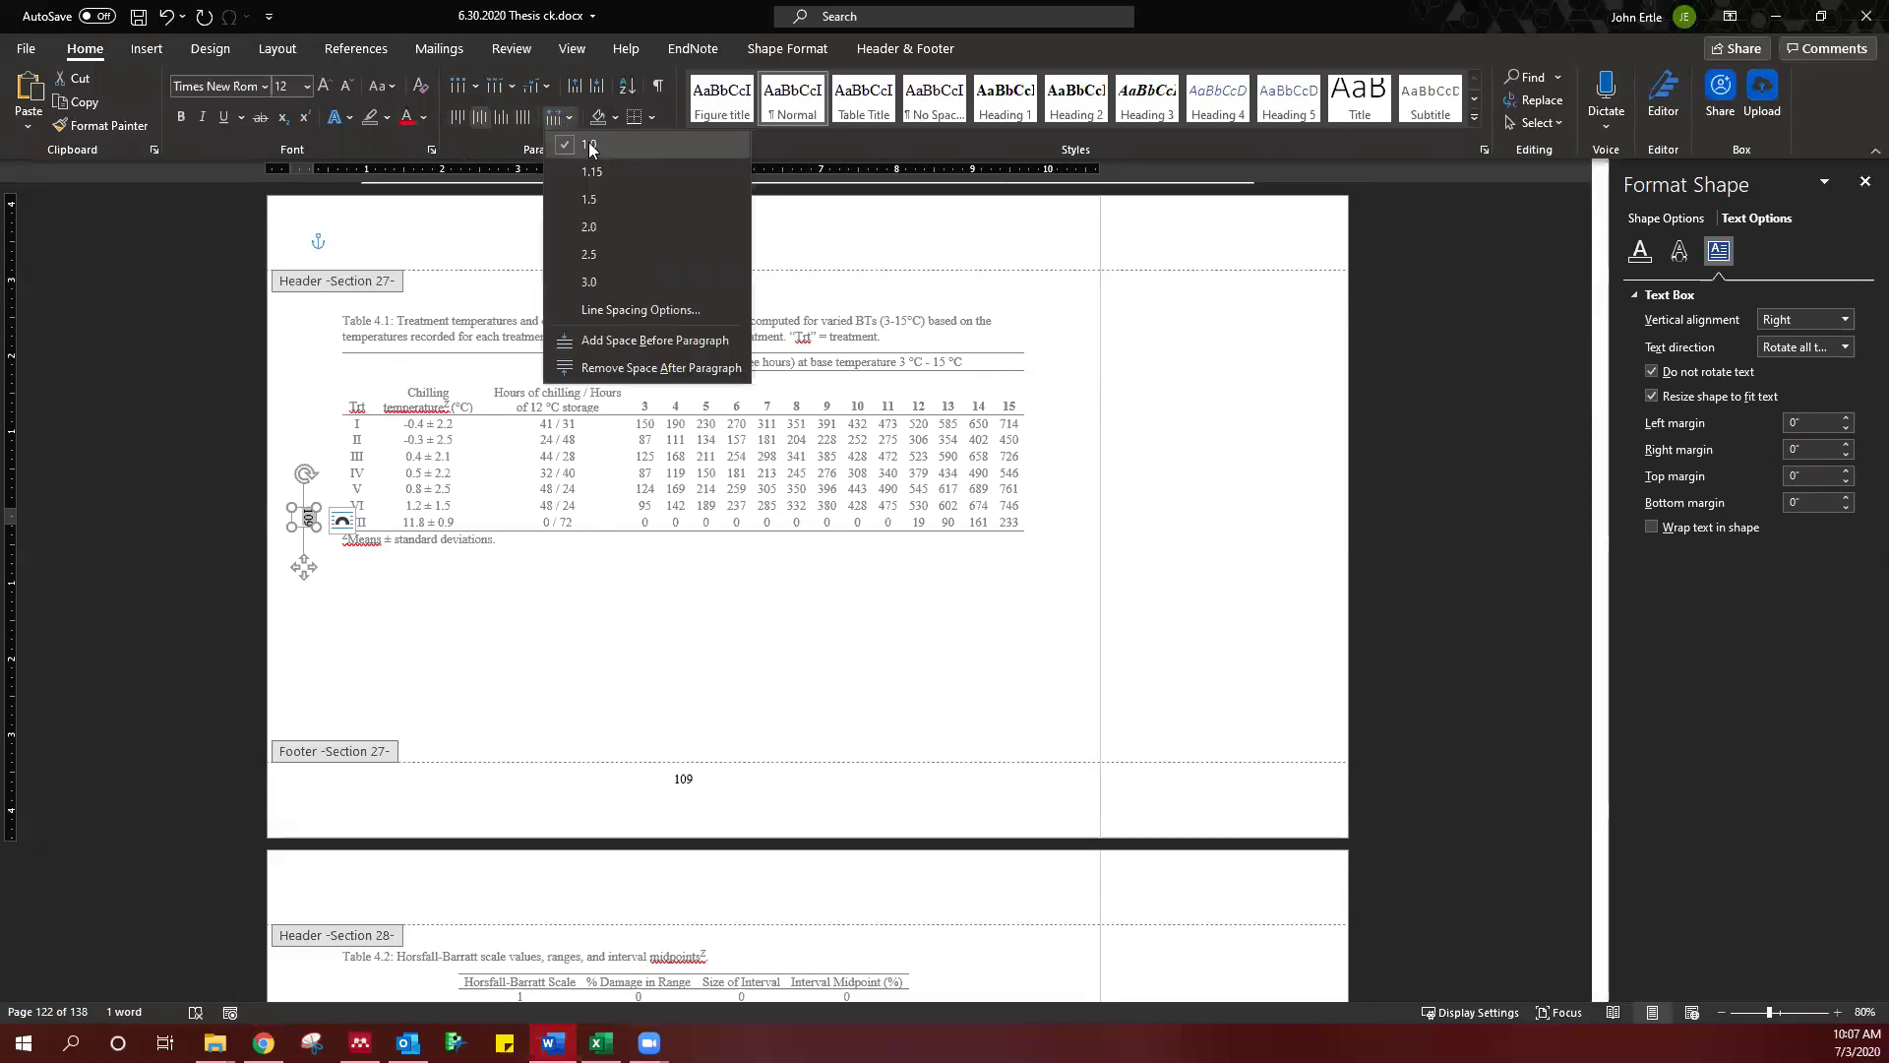
left_click(583, 675)
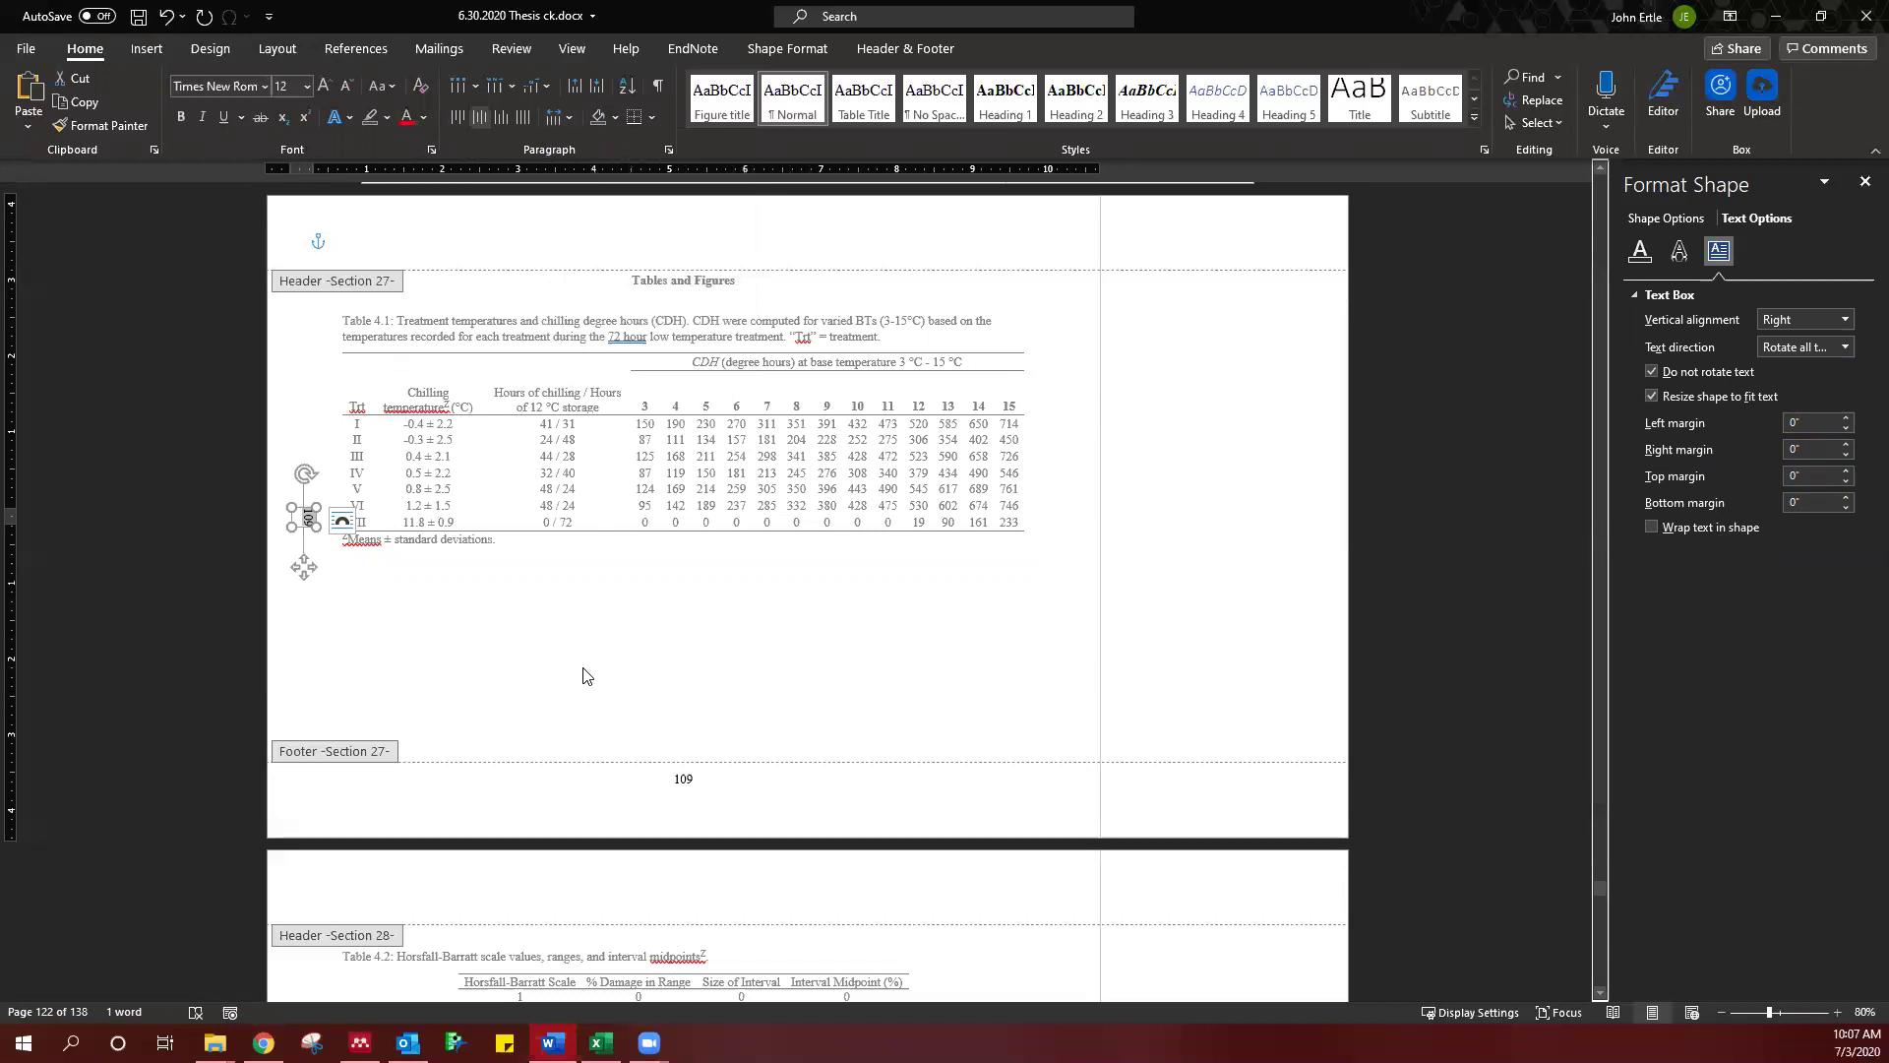
- Leave header/footer editing and review page 109's rotated margin number
double_click(583, 675)
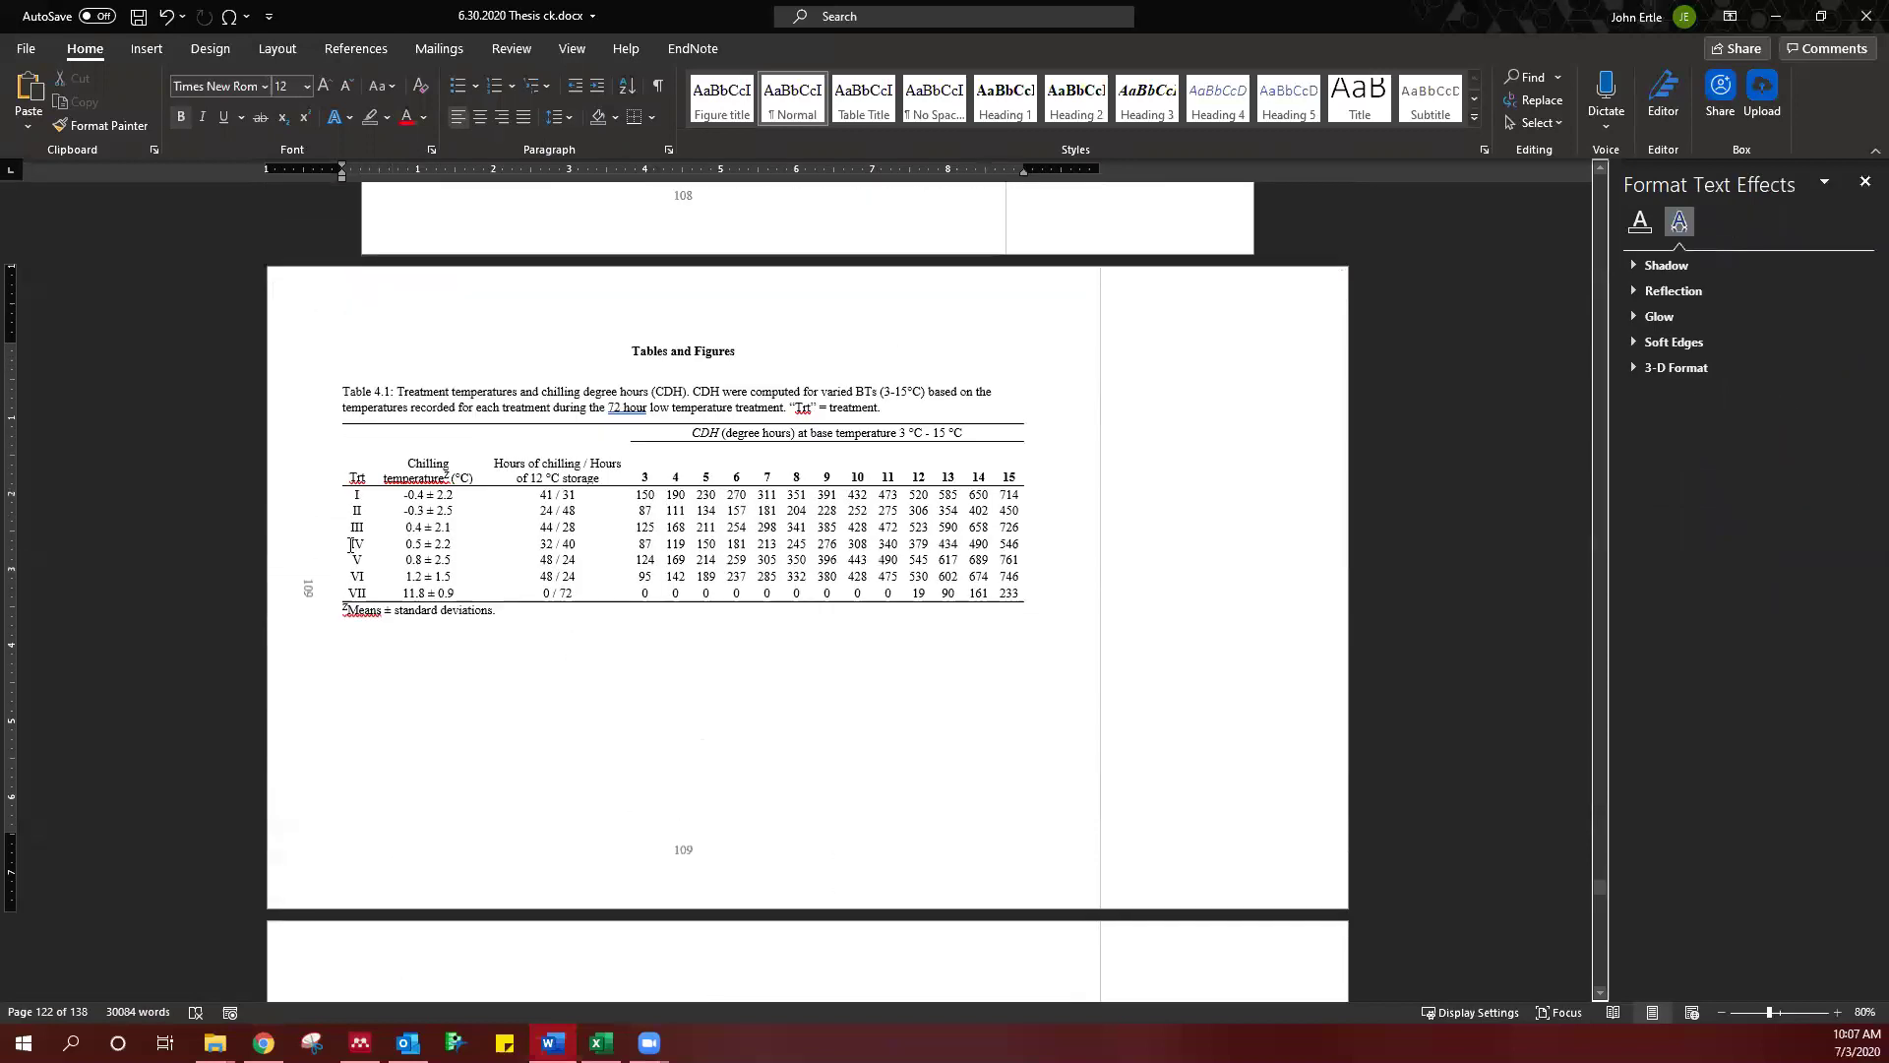
scroll(311, 617, "down", 15)
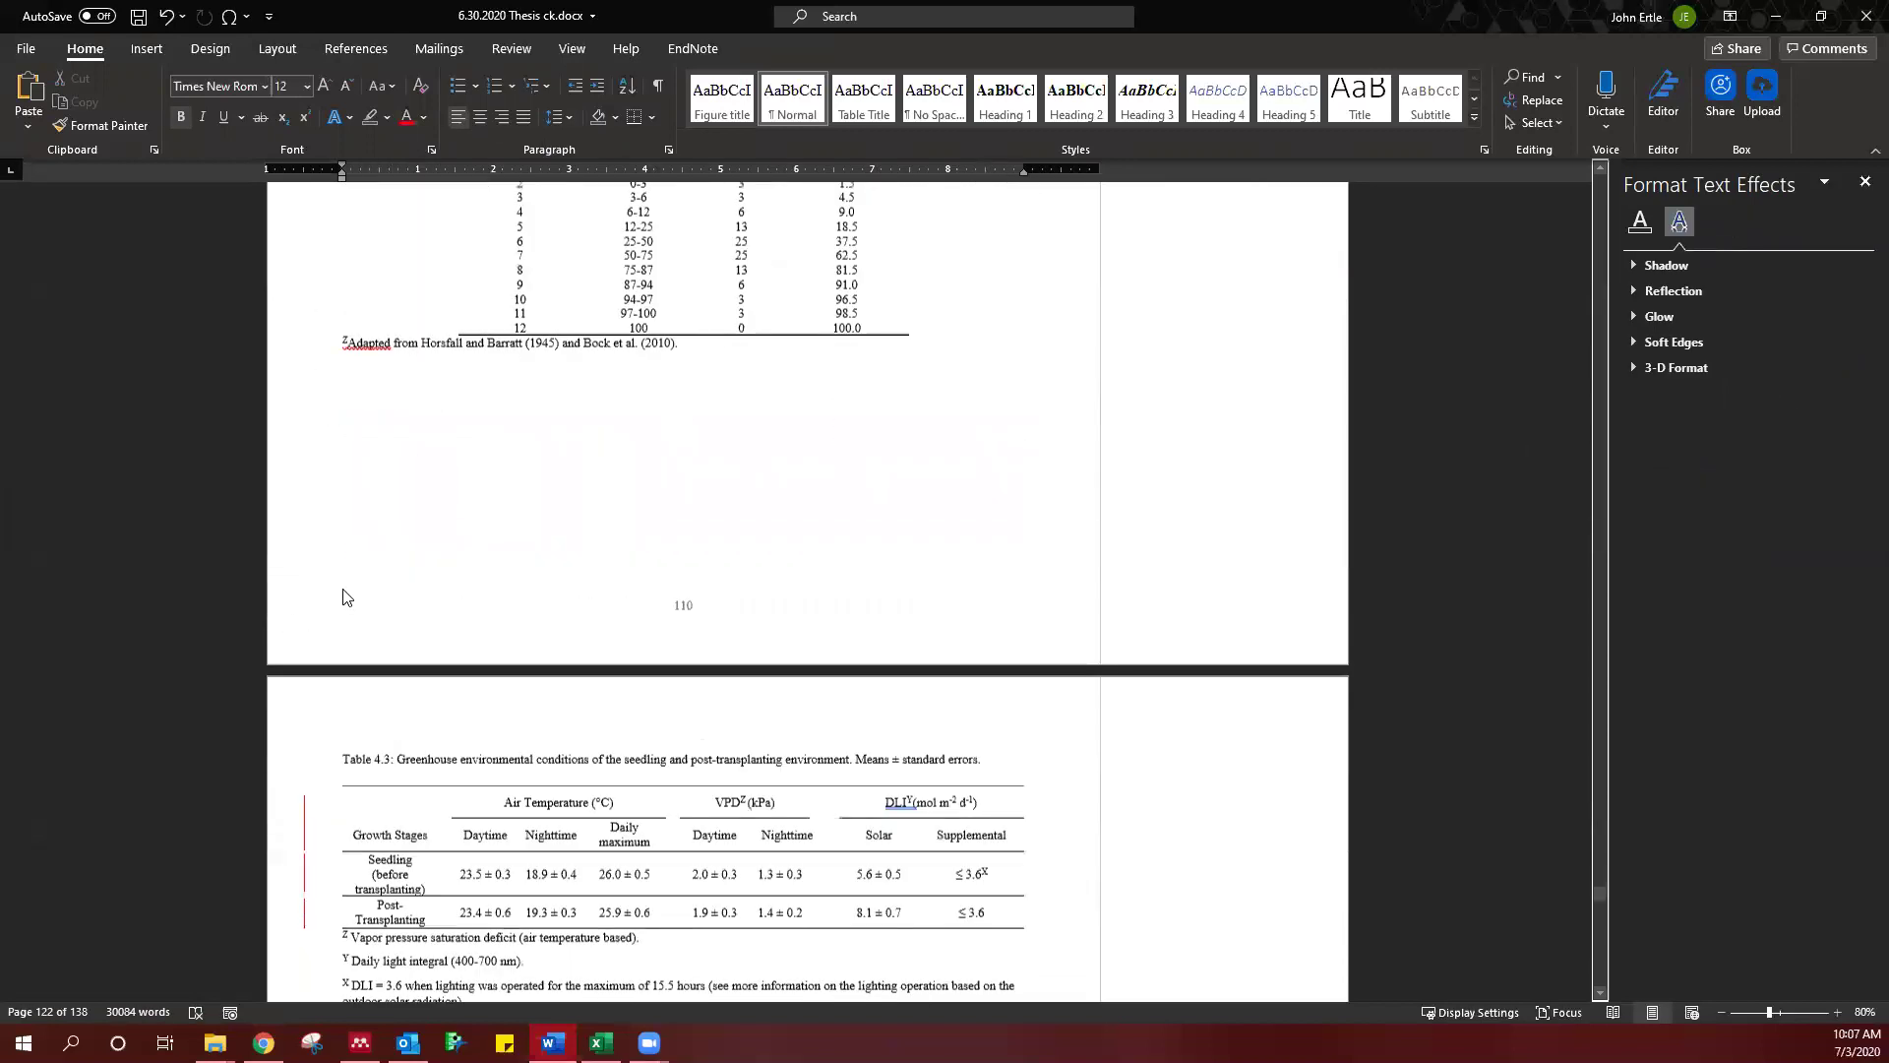
scroll(346, 600, "down", 5)
scroll(355, 595, "up", 15)
scroll(360, 591, "up", 10)
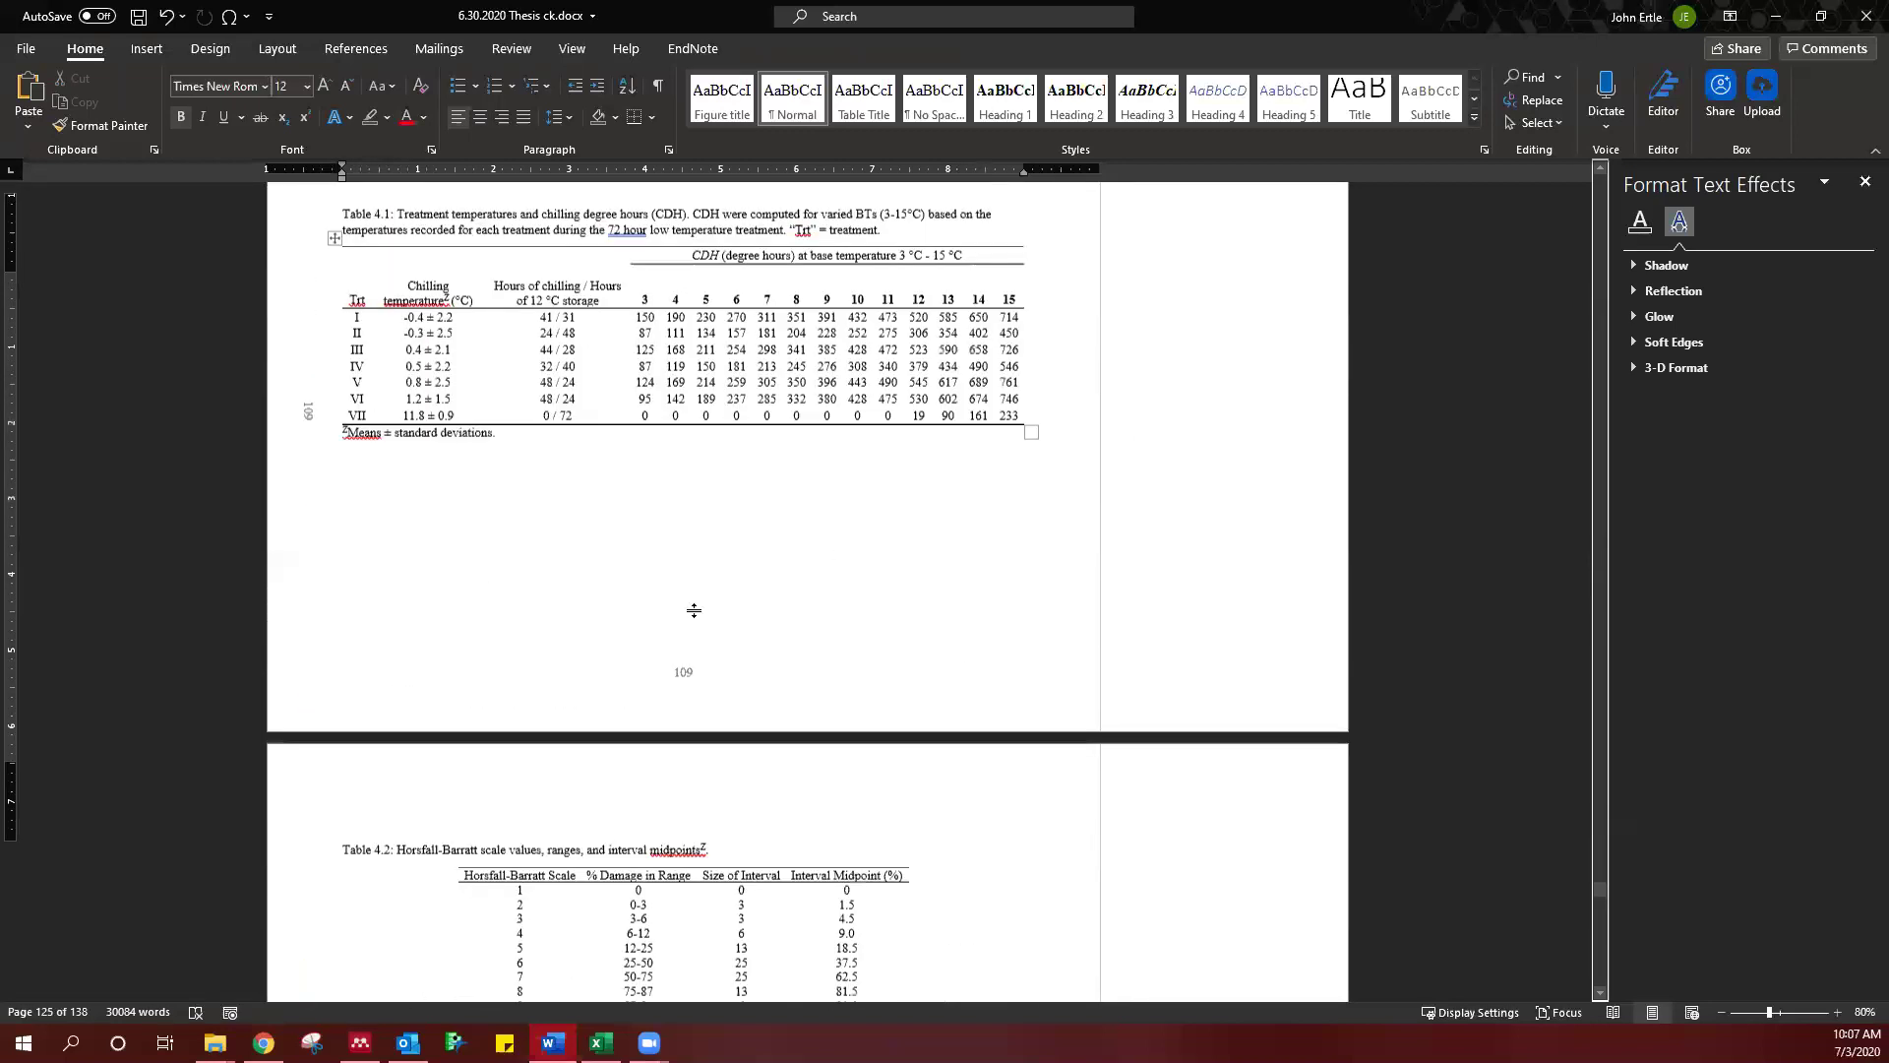
- Delete the centred footer number 109 from the Table 4.1 page
double_click(711, 852)
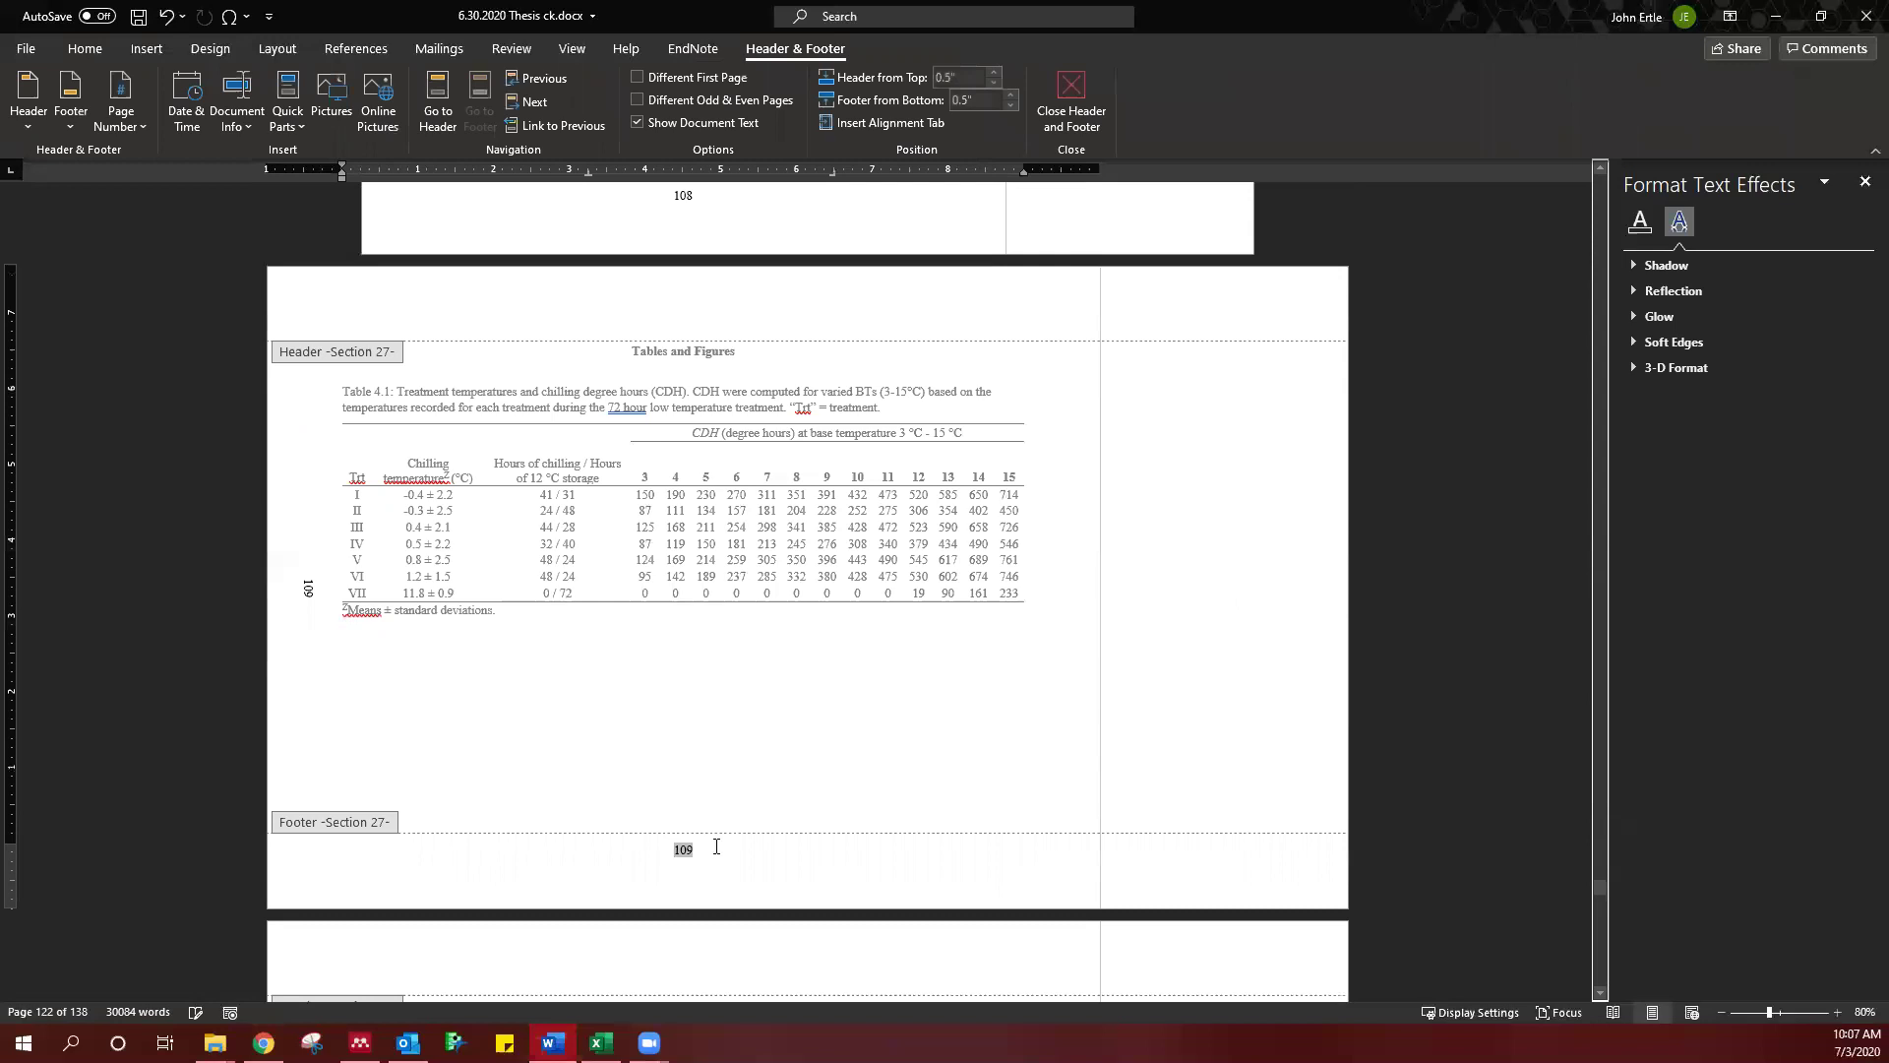
double_click(716, 846)
double_click(759, 728)
scroll(753, 689, "down", 4)
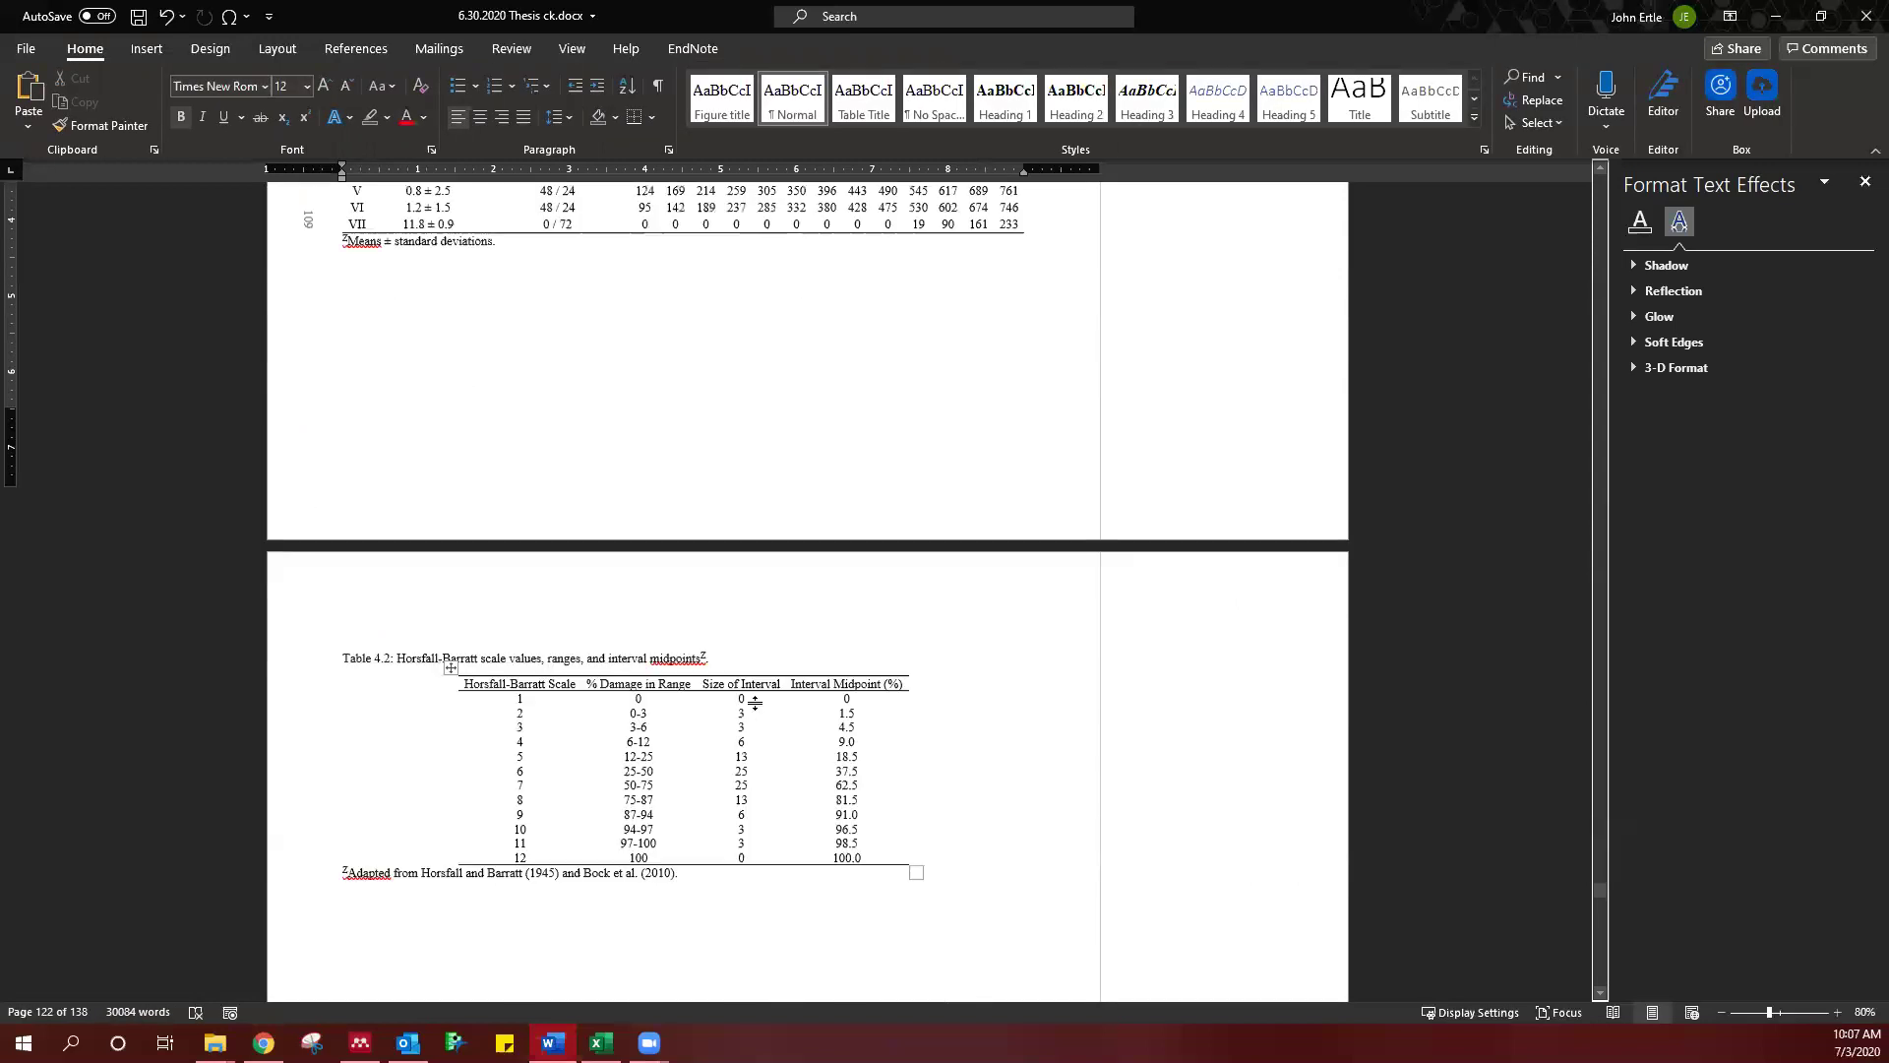
scroll(745, 651, "down", 5)
scroll(738, 635, "up", 6)
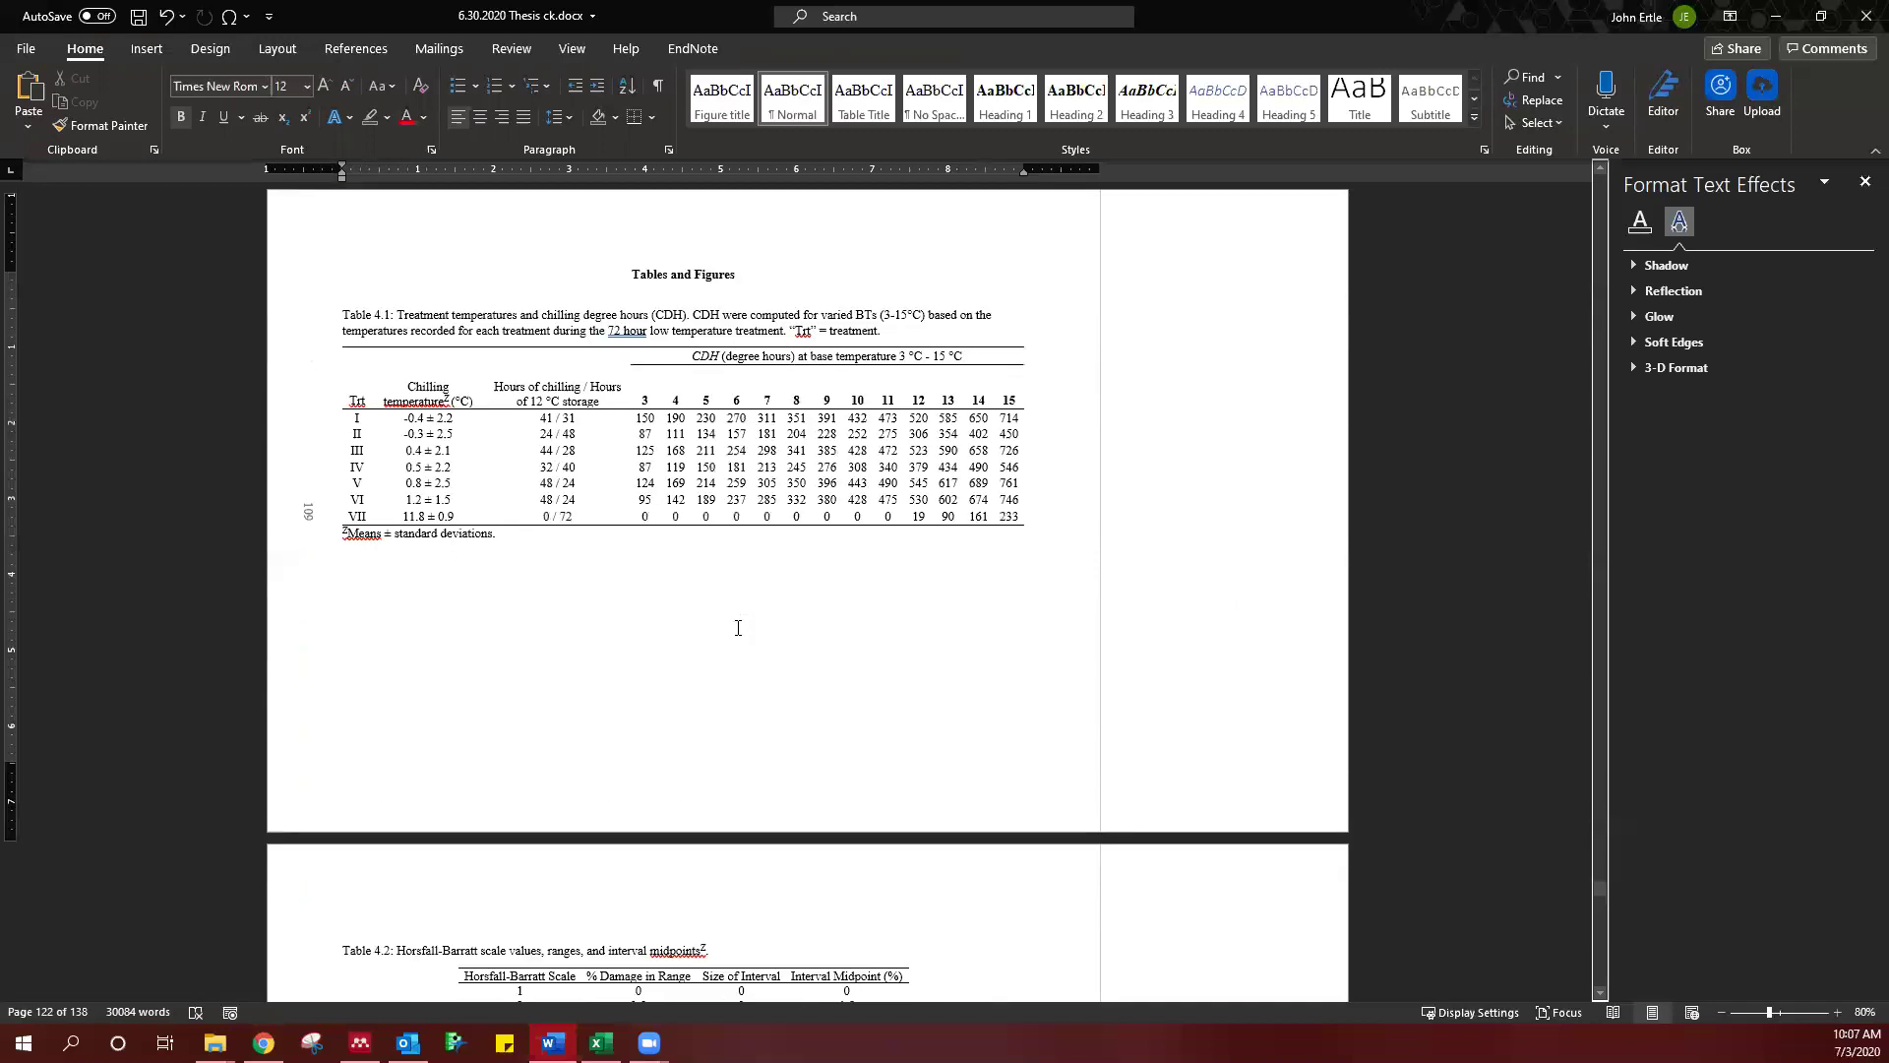
scroll(738, 628, "down", 15)
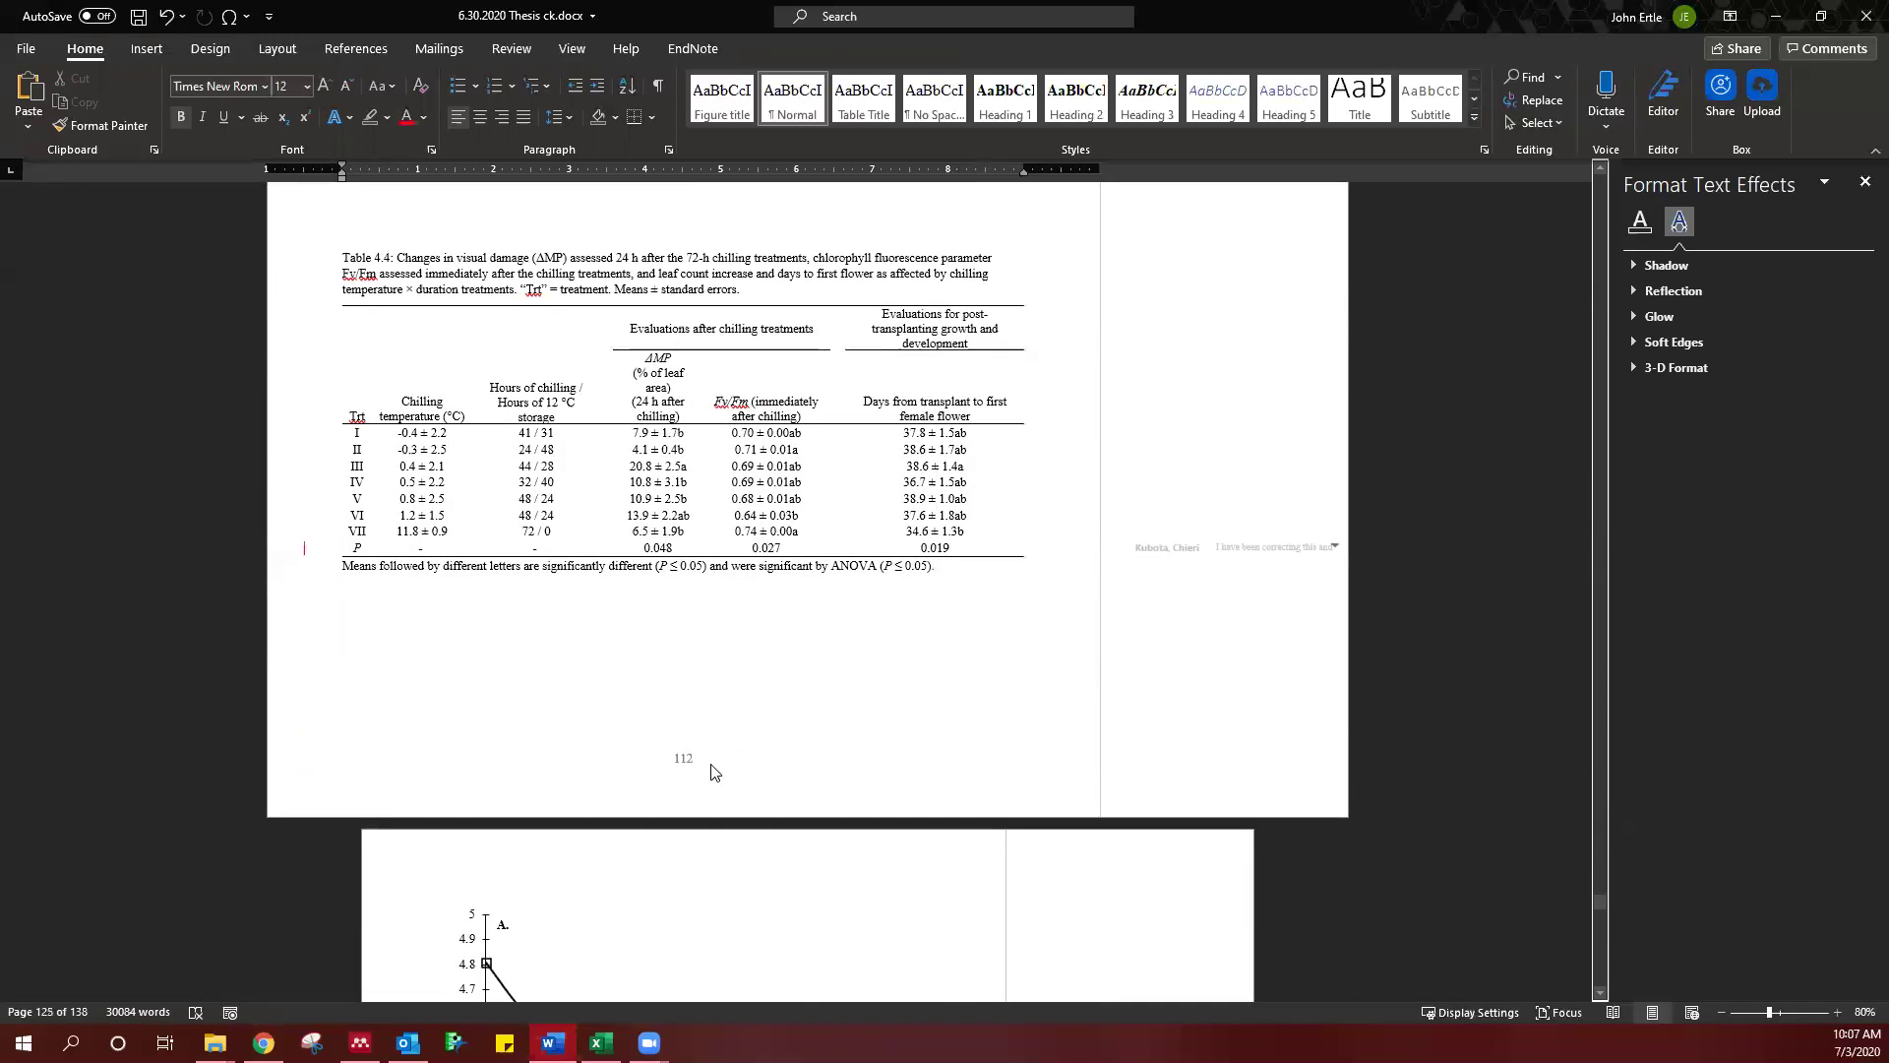
- Delete footer page number 112 on the Table 4.4 page and return to the body
double_click(710, 767)
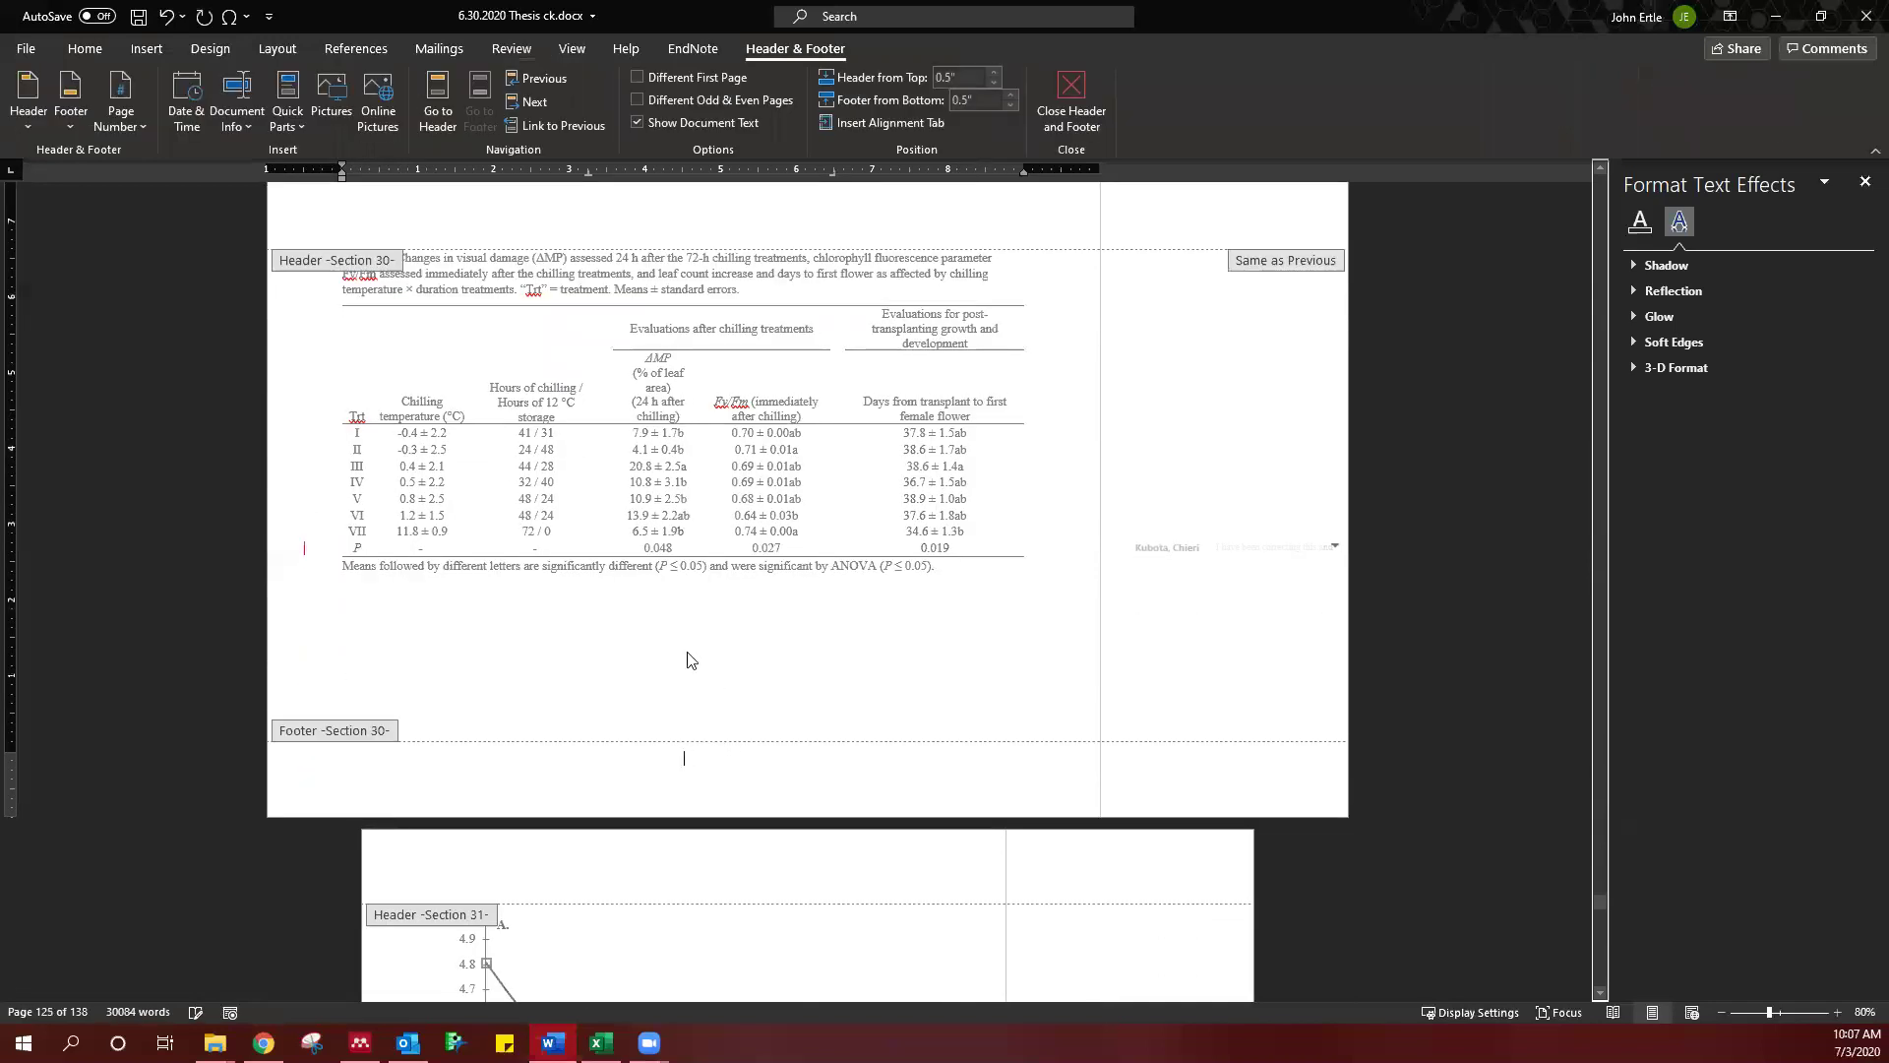
scroll(688, 659, "down", 7)
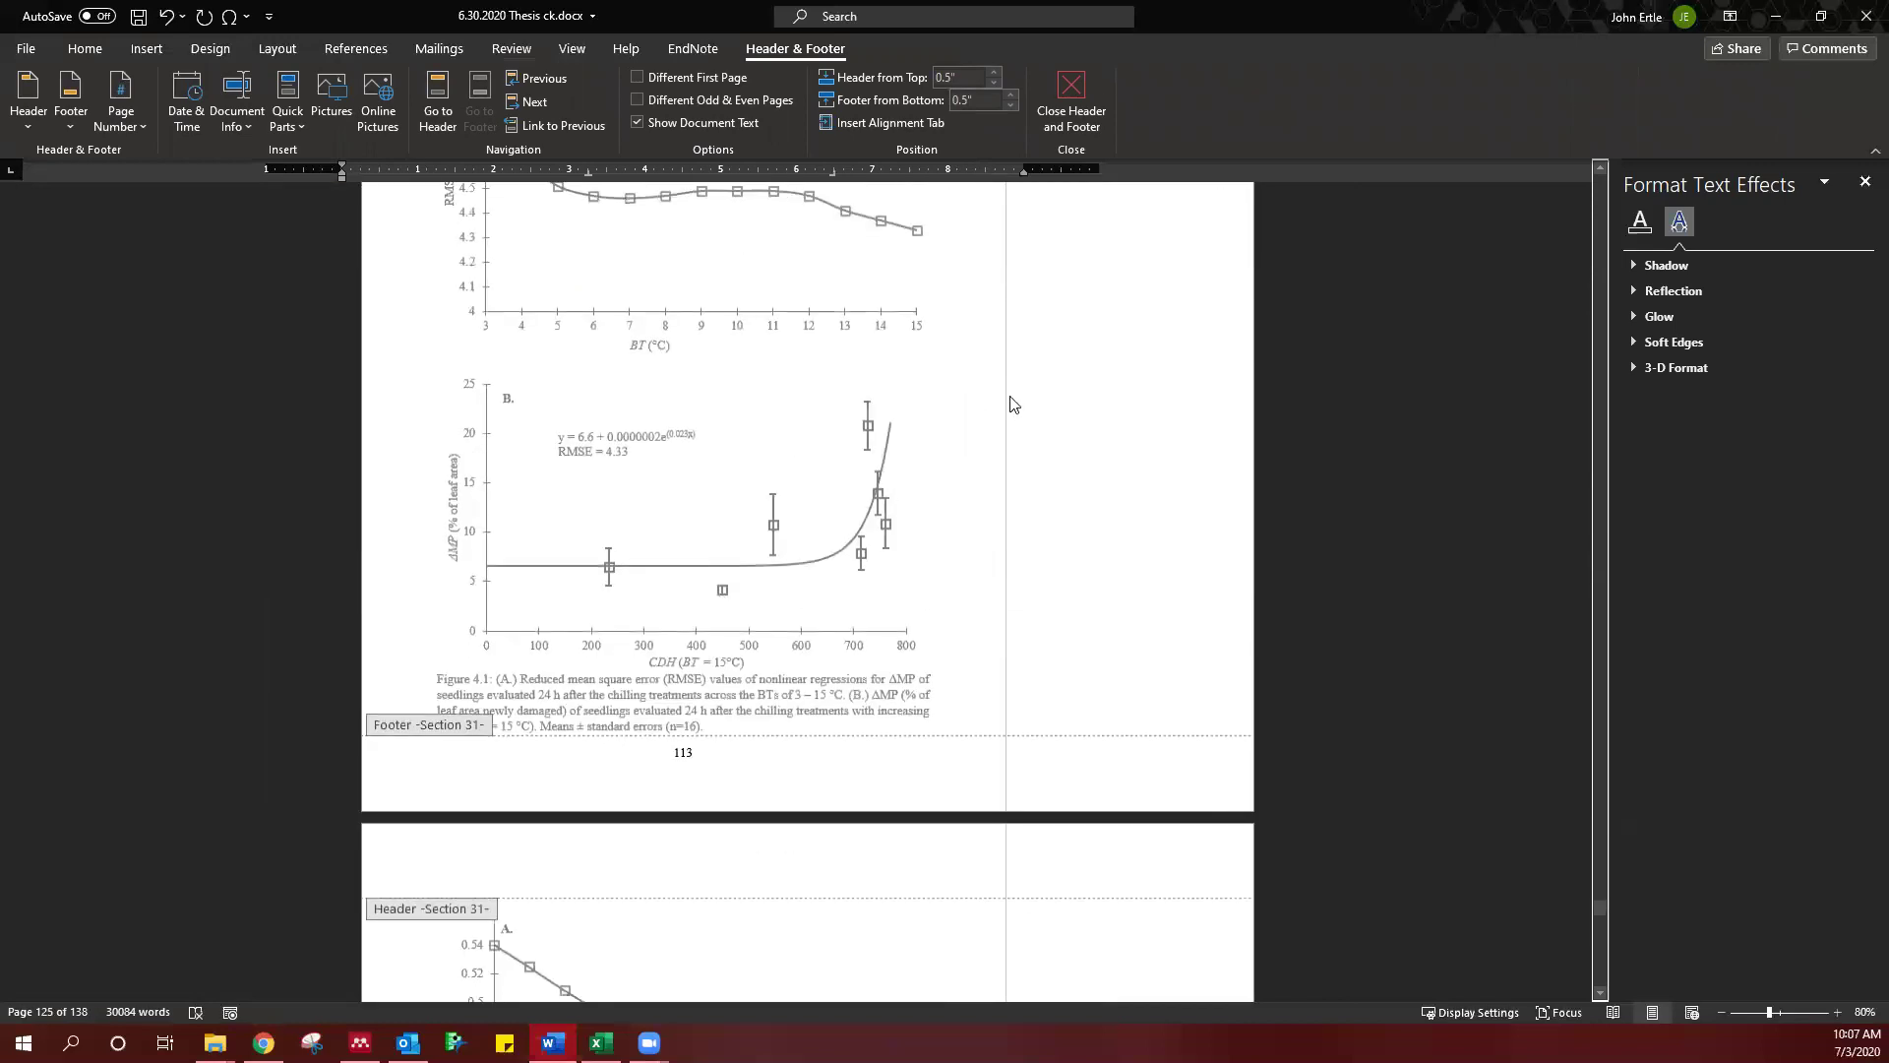
double_click(960, 458)
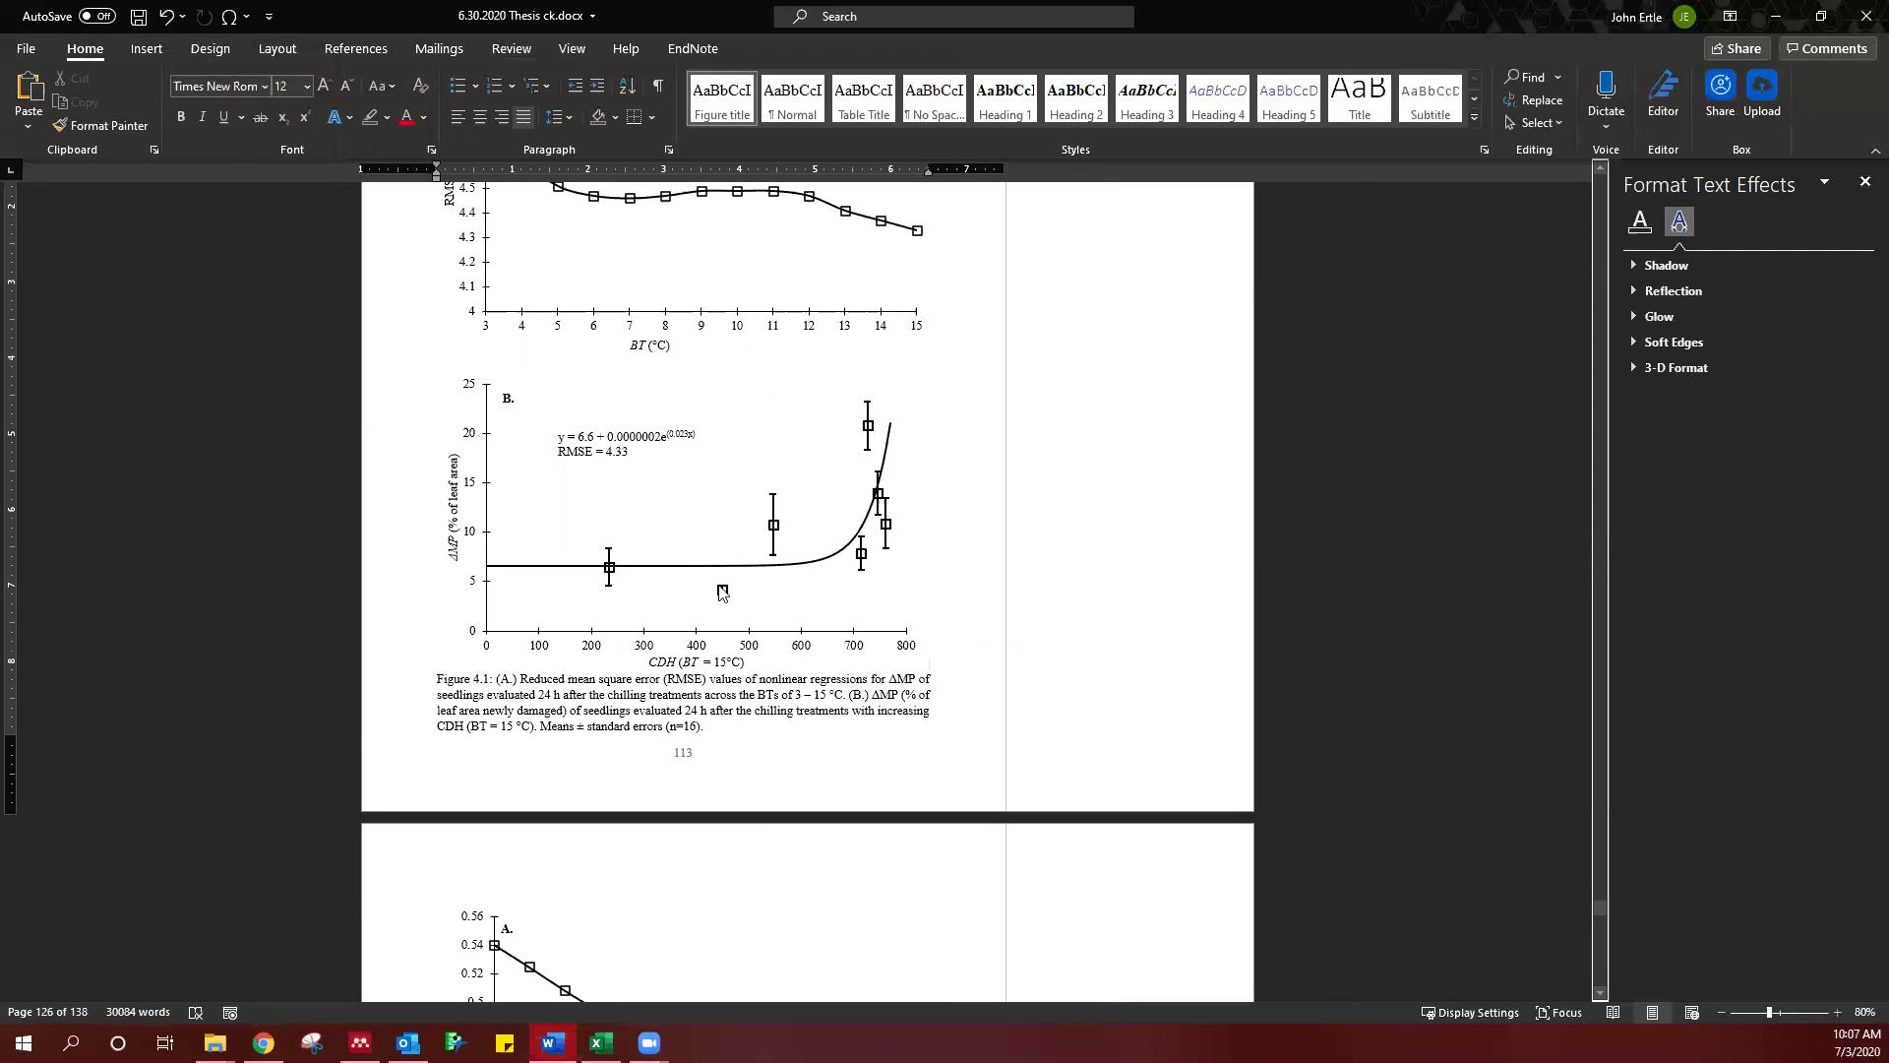
scroll(723, 700, "up", 7)
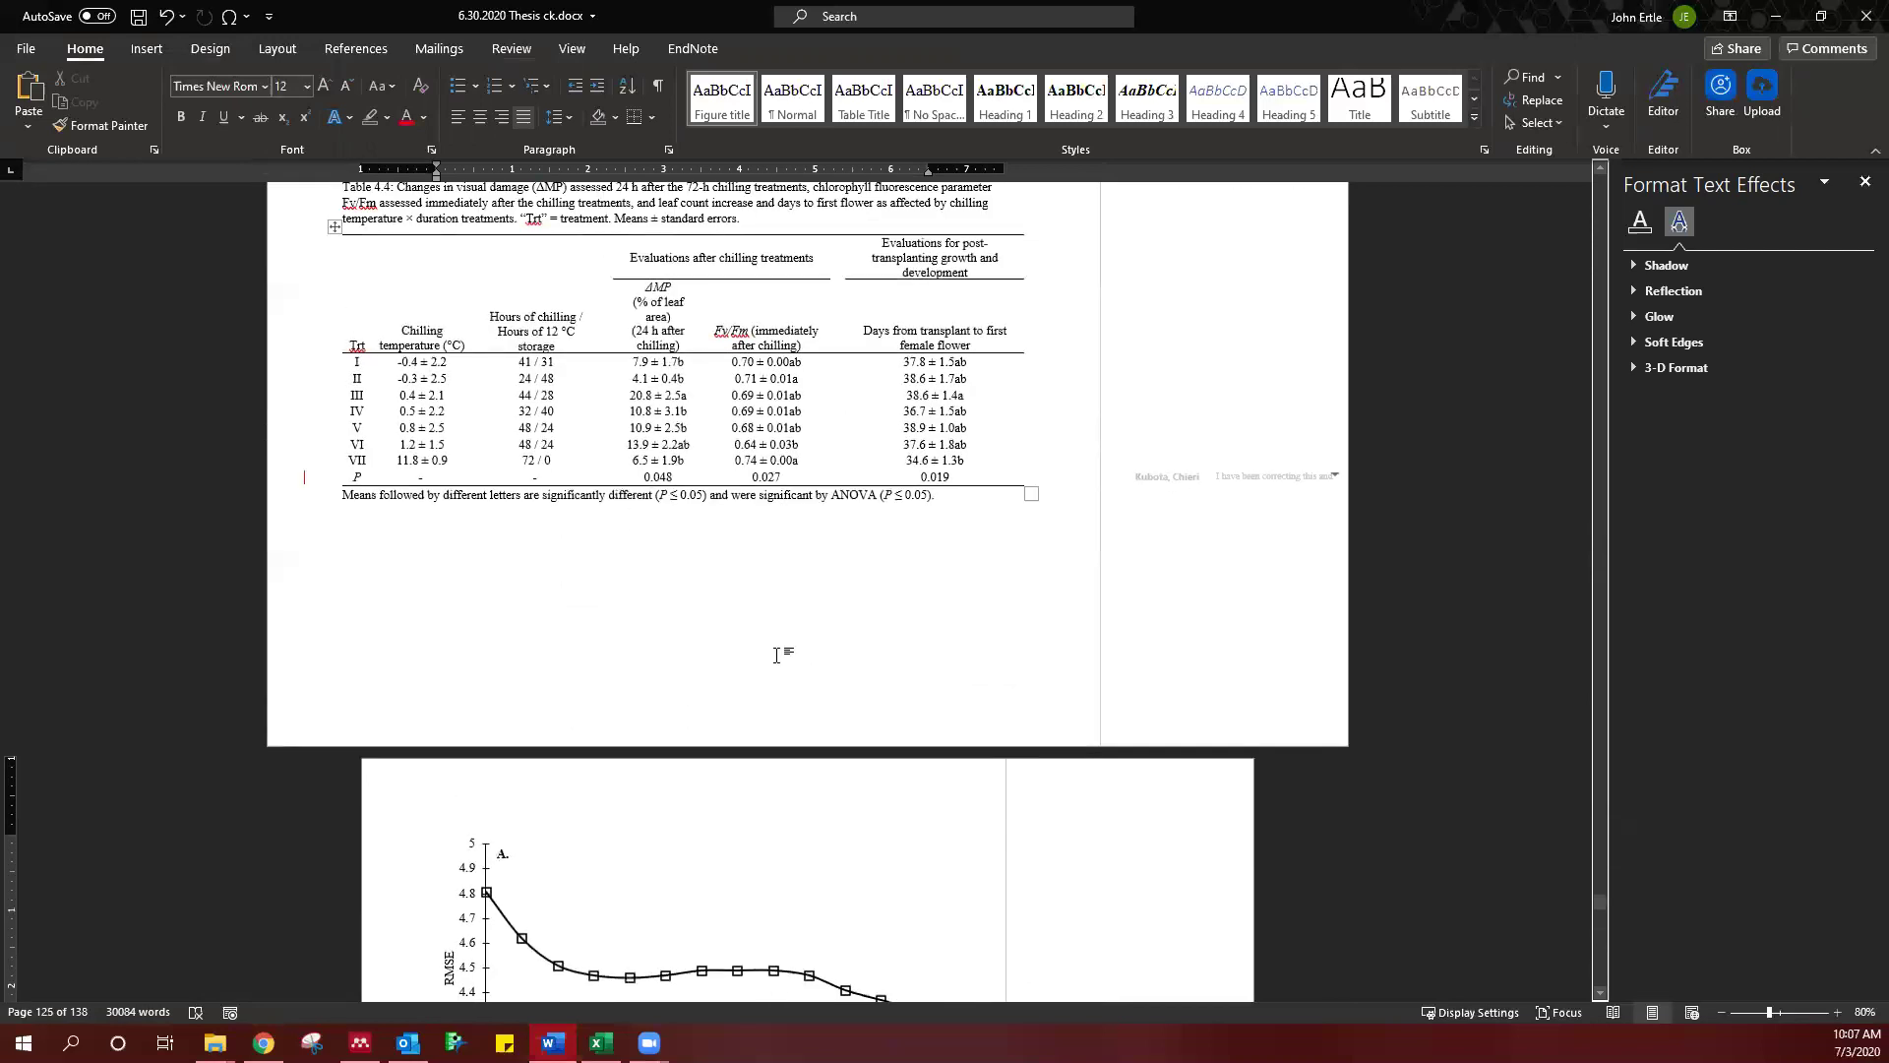
scroll(689, 728, "down", 7)
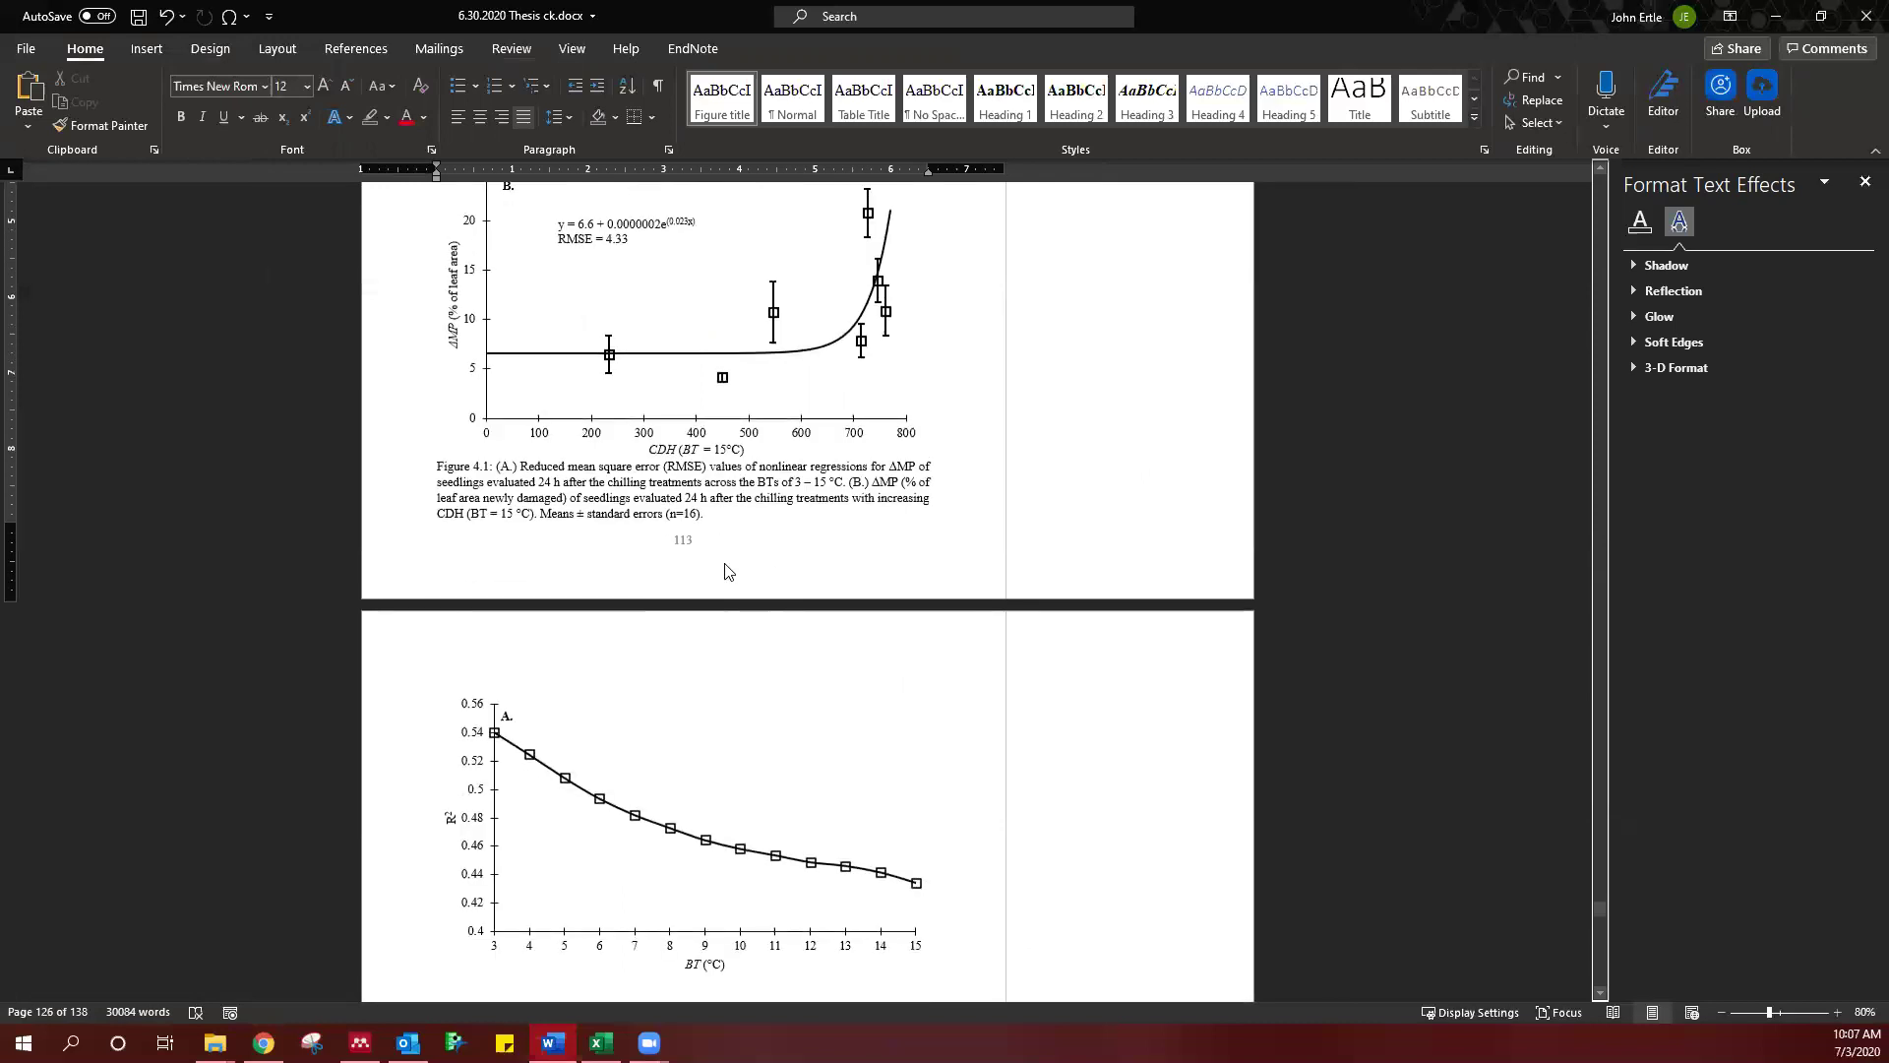
scroll(753, 492, "up", 6)
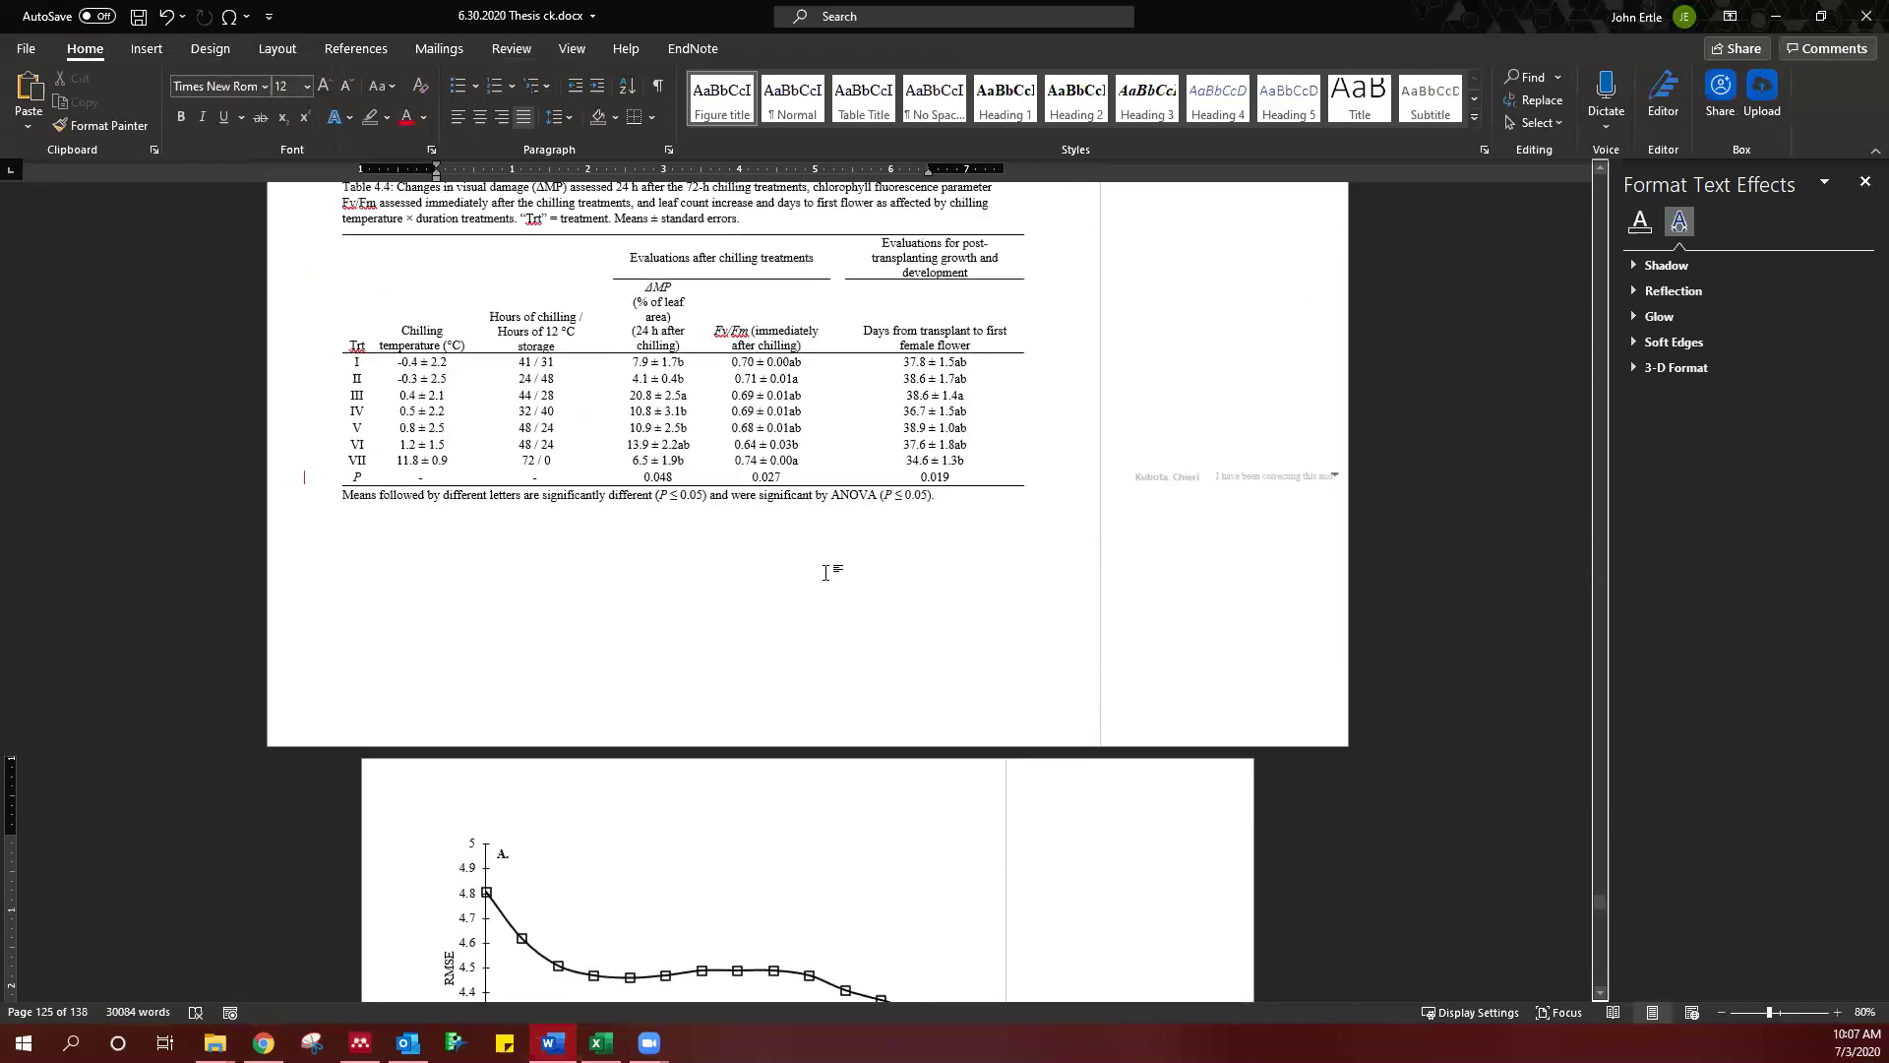